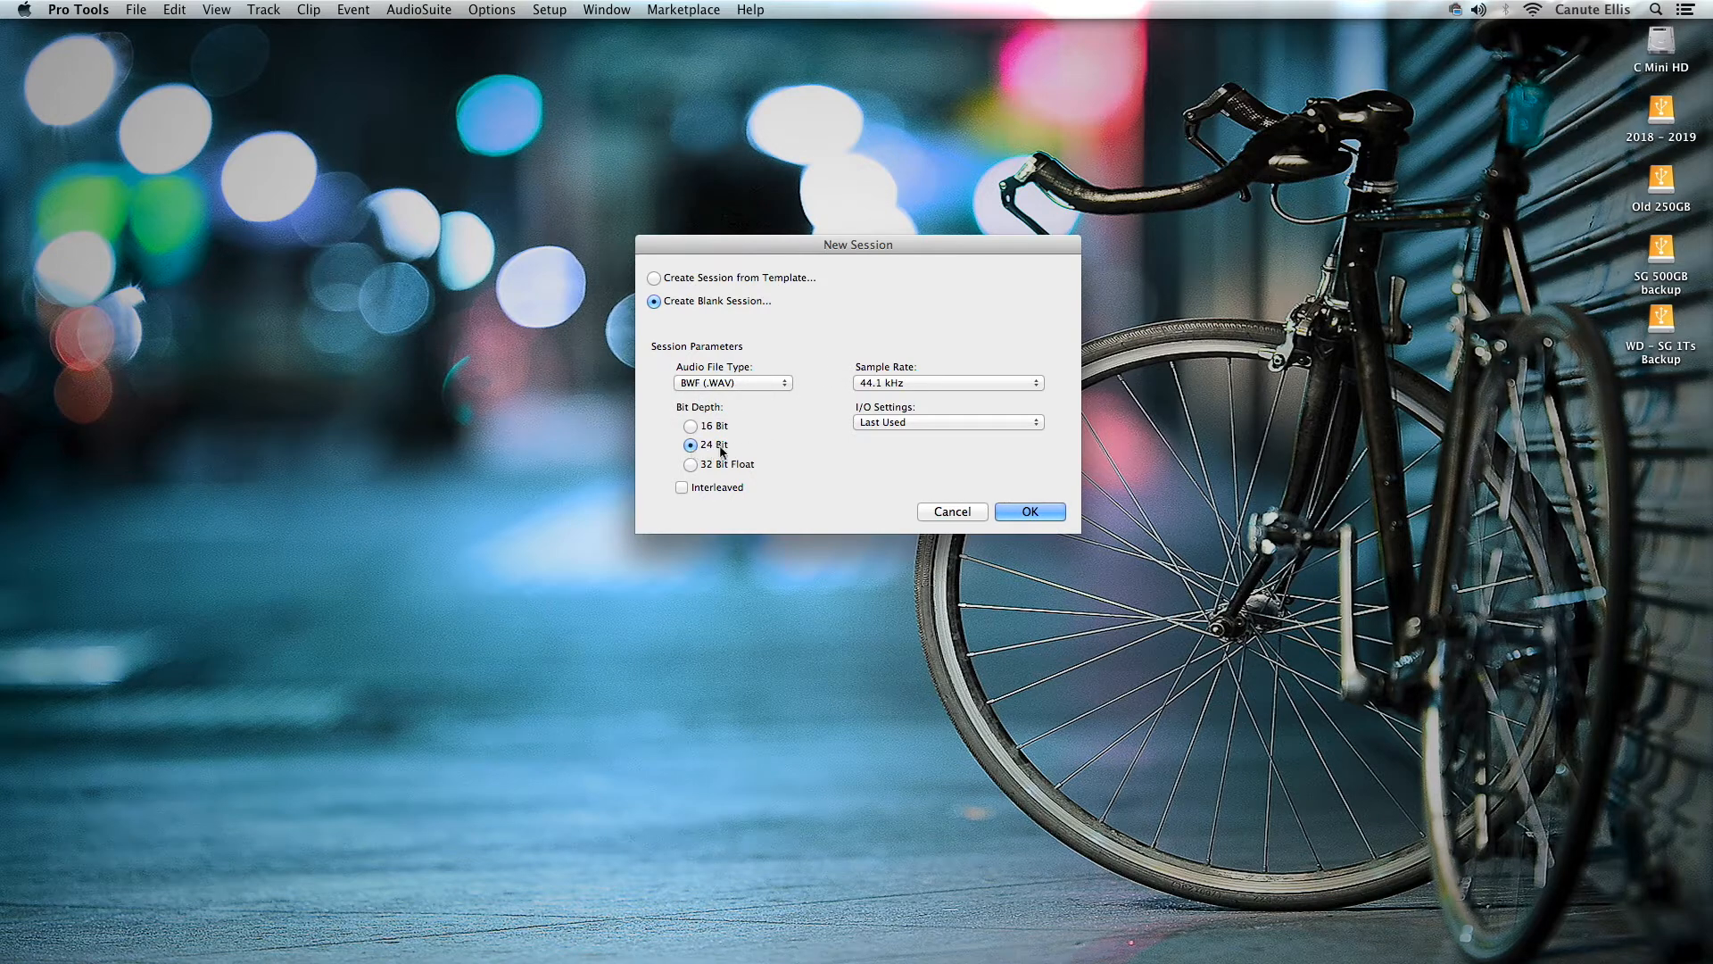
- Create a blank session with BWF (.WAV) files, 24 Bit depth and a 44.1 kHz sample rate
left_click(1037, 383)
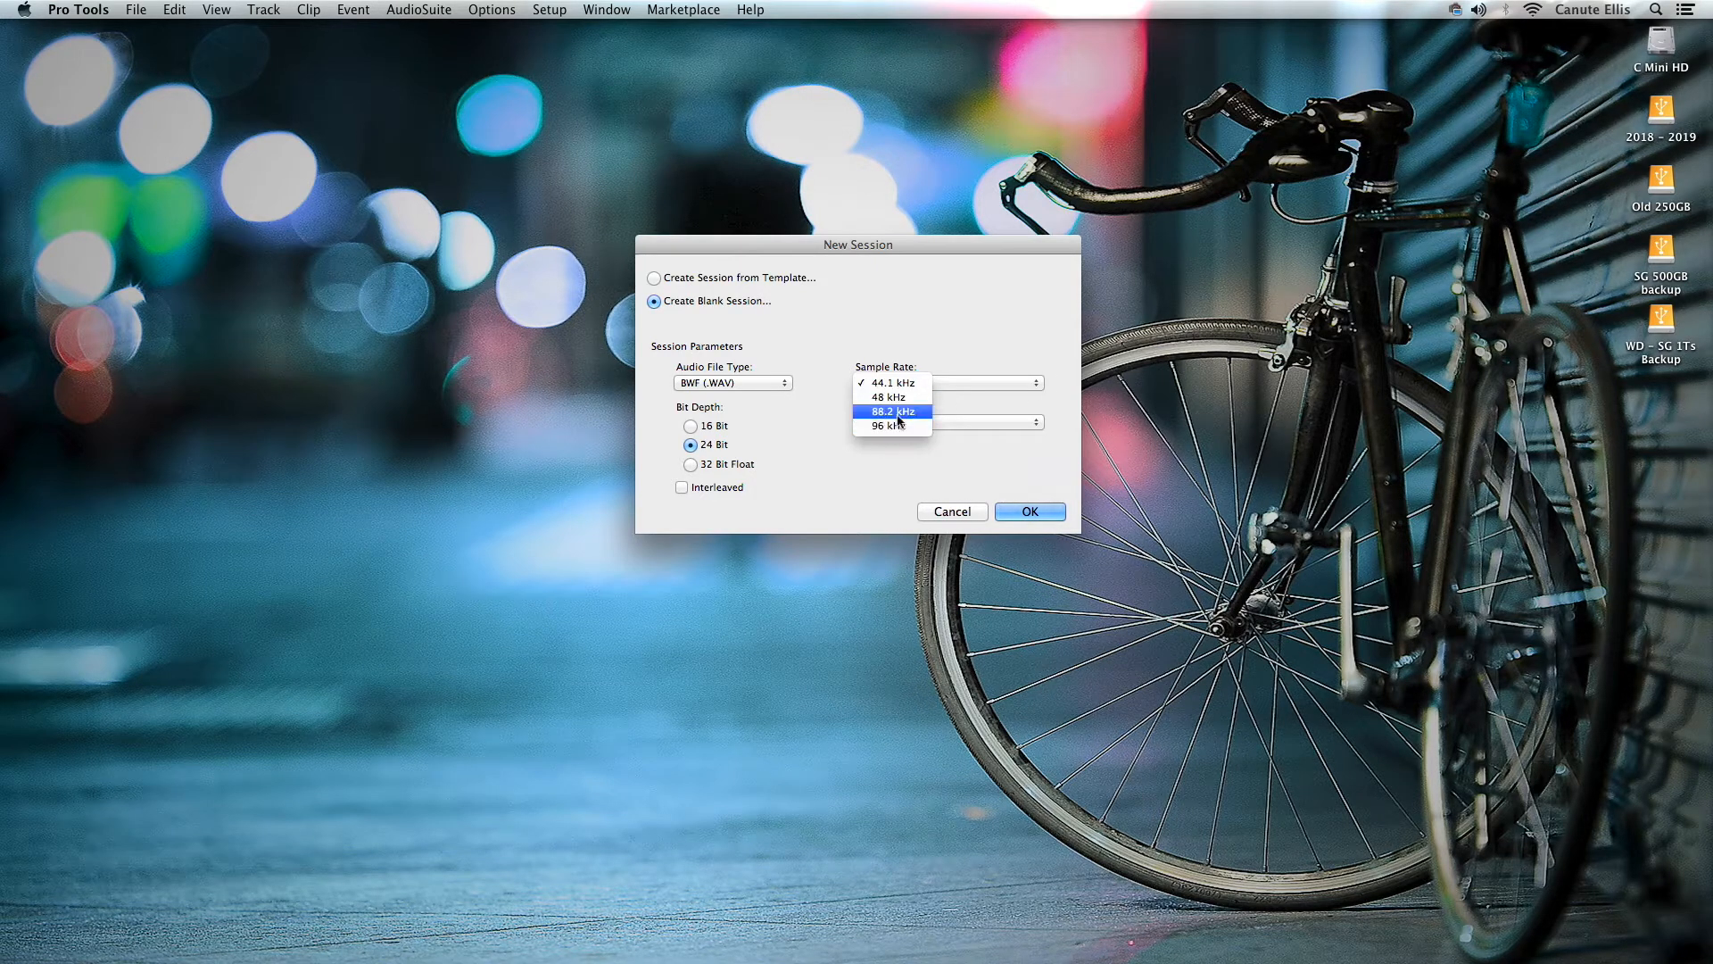
left_click(912, 318)
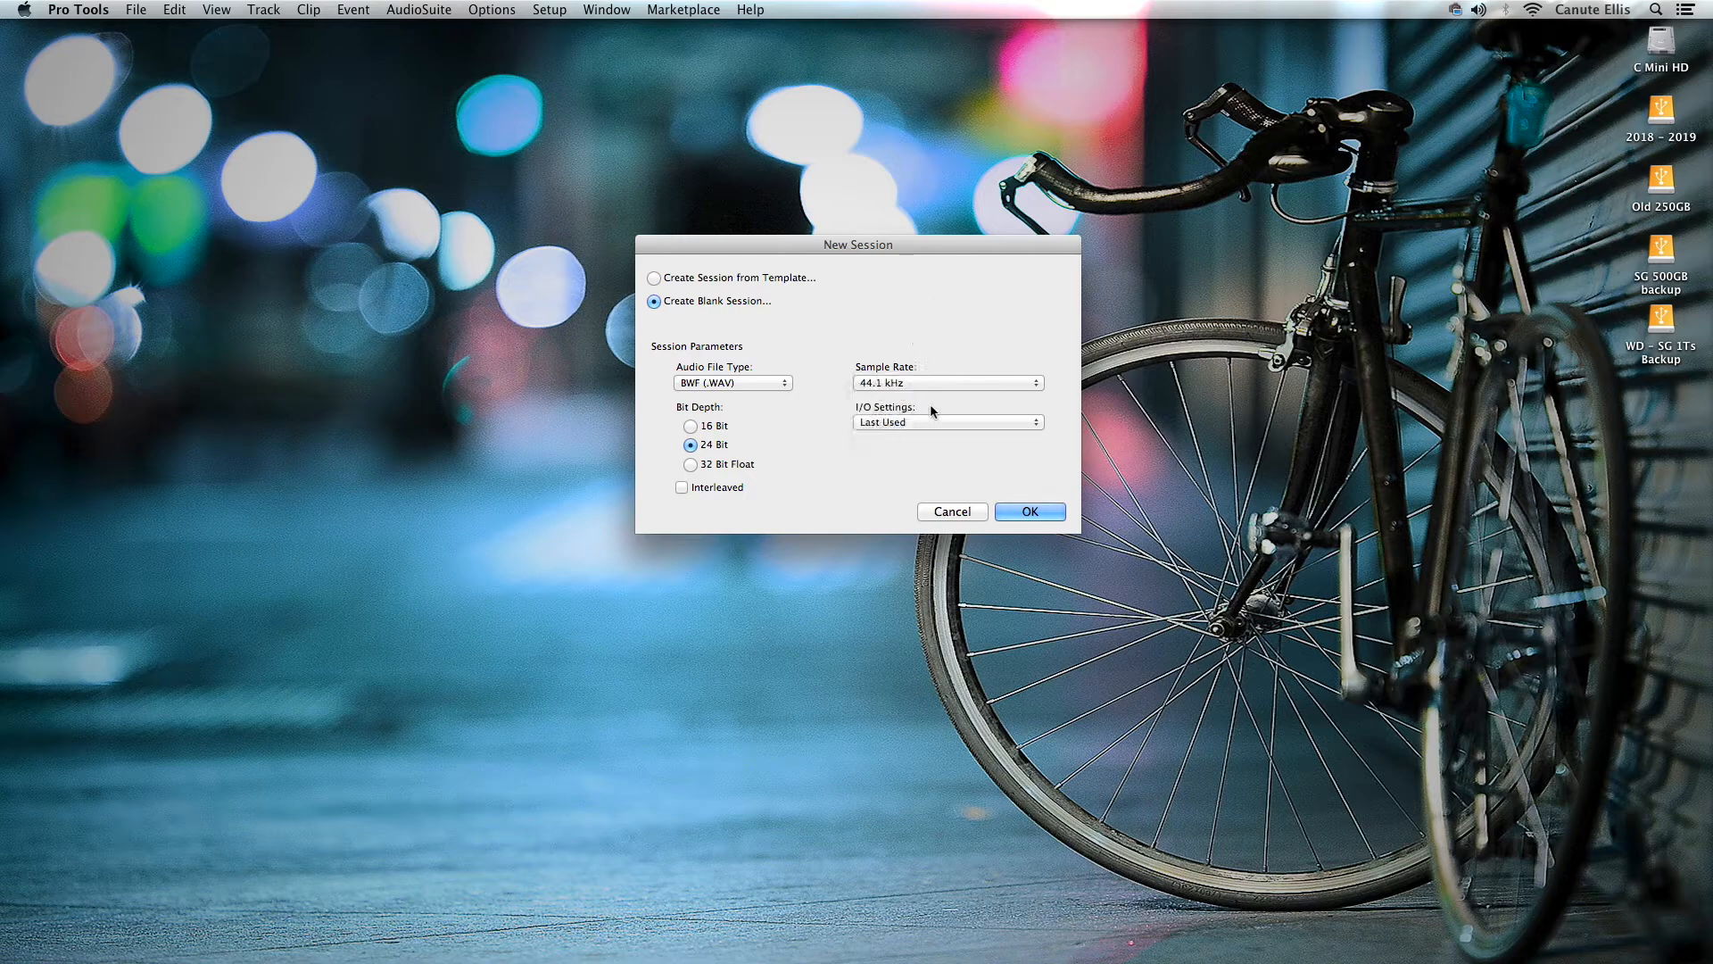
left_click(1033, 513)
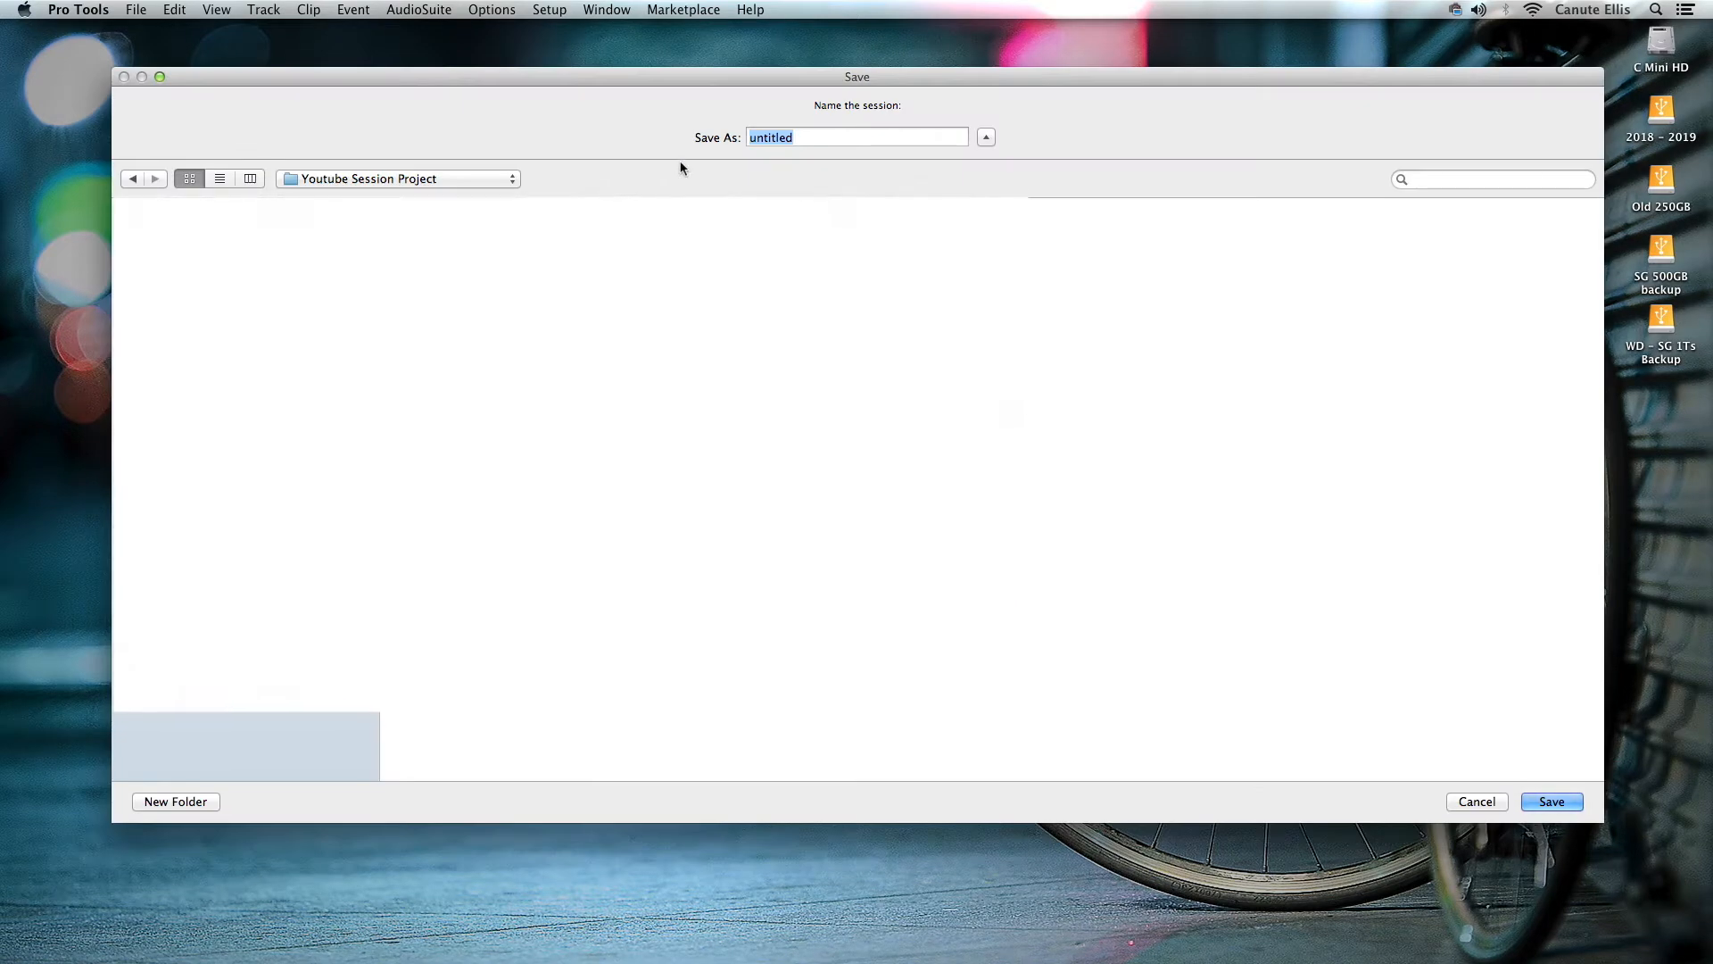
- Save the new session as Quick Start in the Youtube Session Project folder
left_click_drag(817, 79, 789, 33)
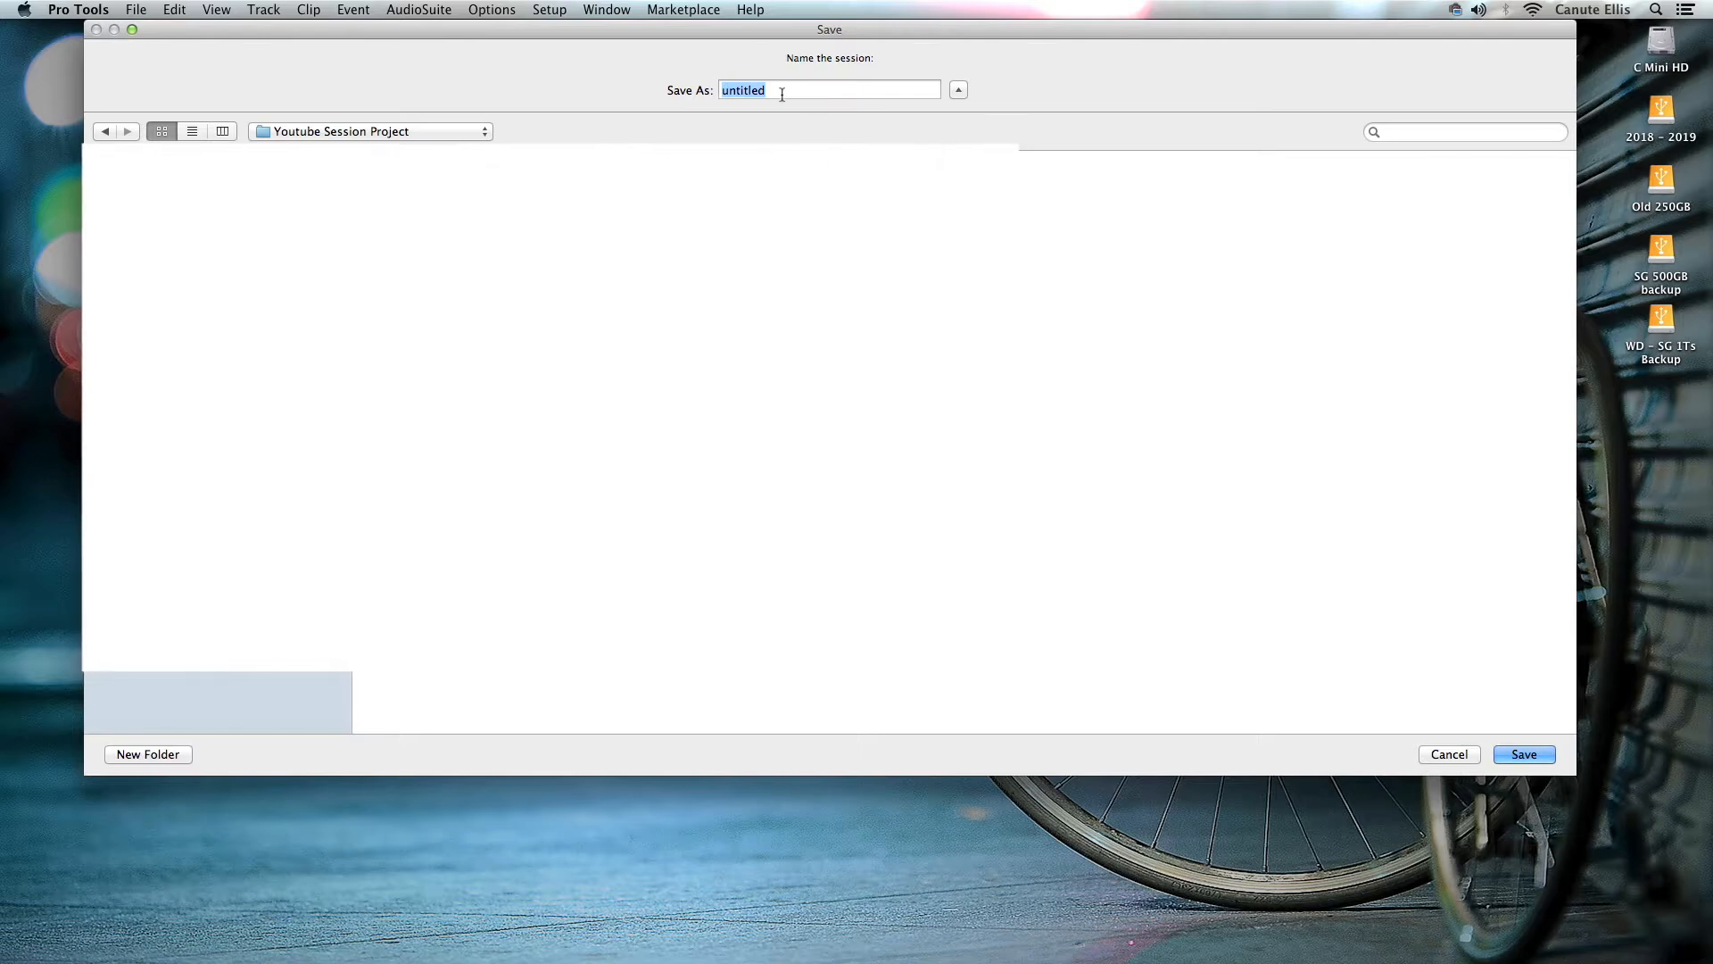
type("Quick Start")
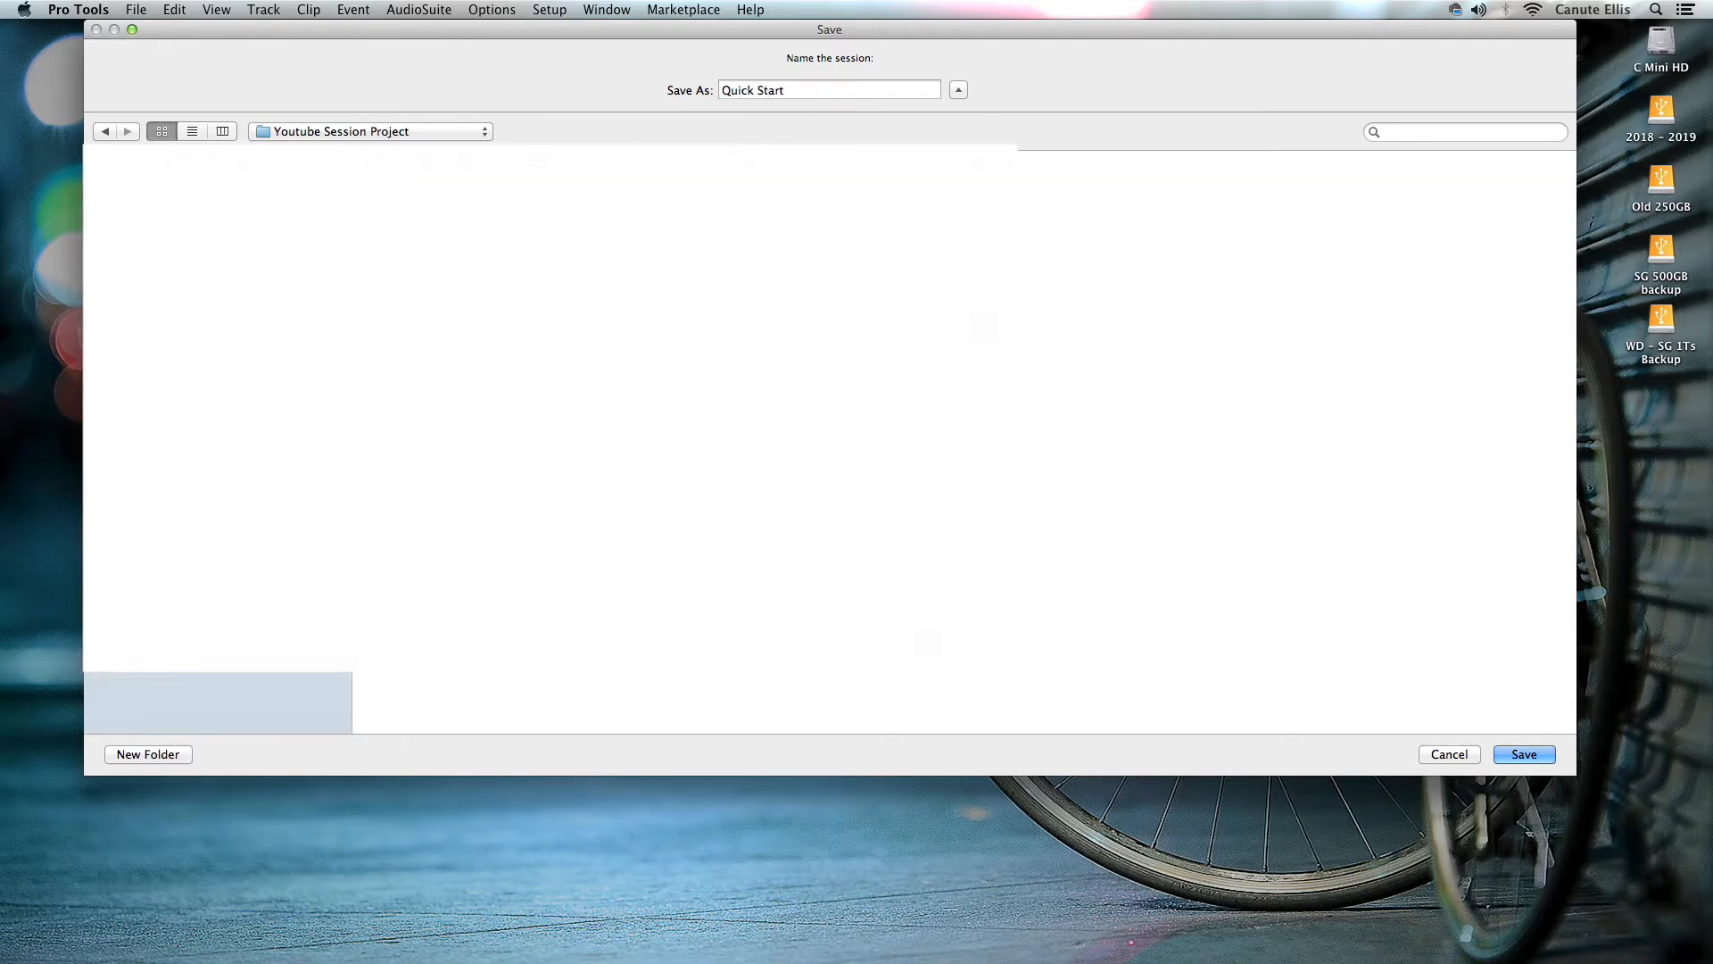
left_click(1533, 759)
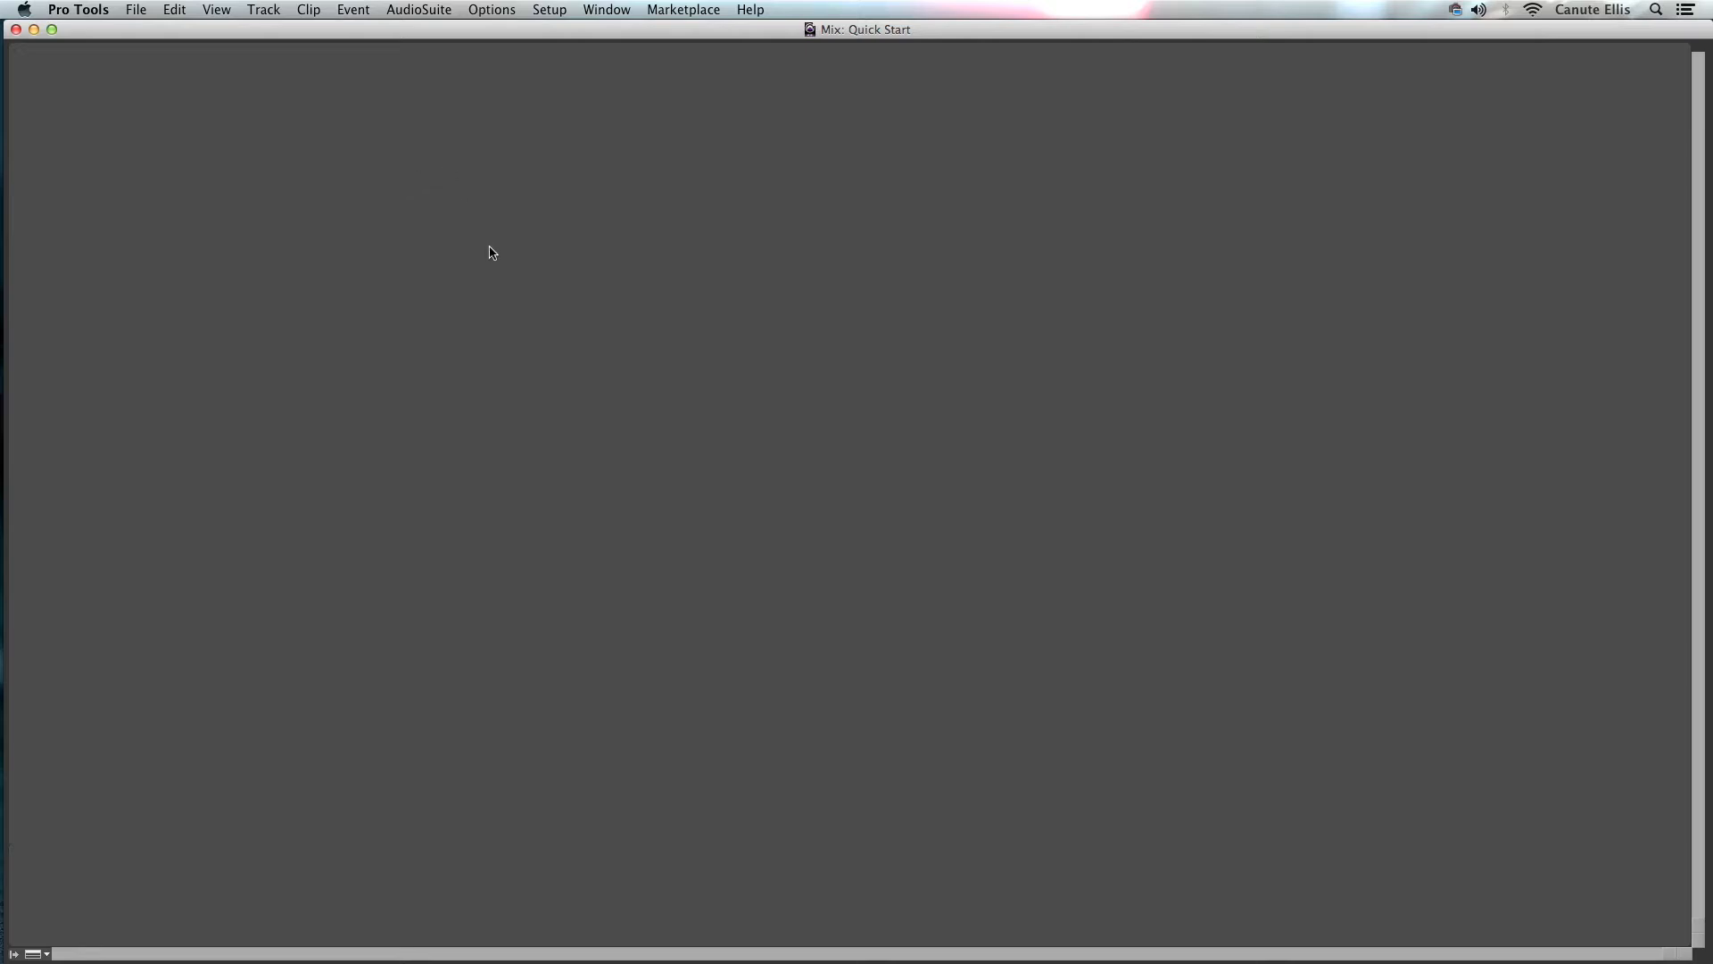
- Create one new mono audio track
left_click(264, 11)
left_click(268, 32)
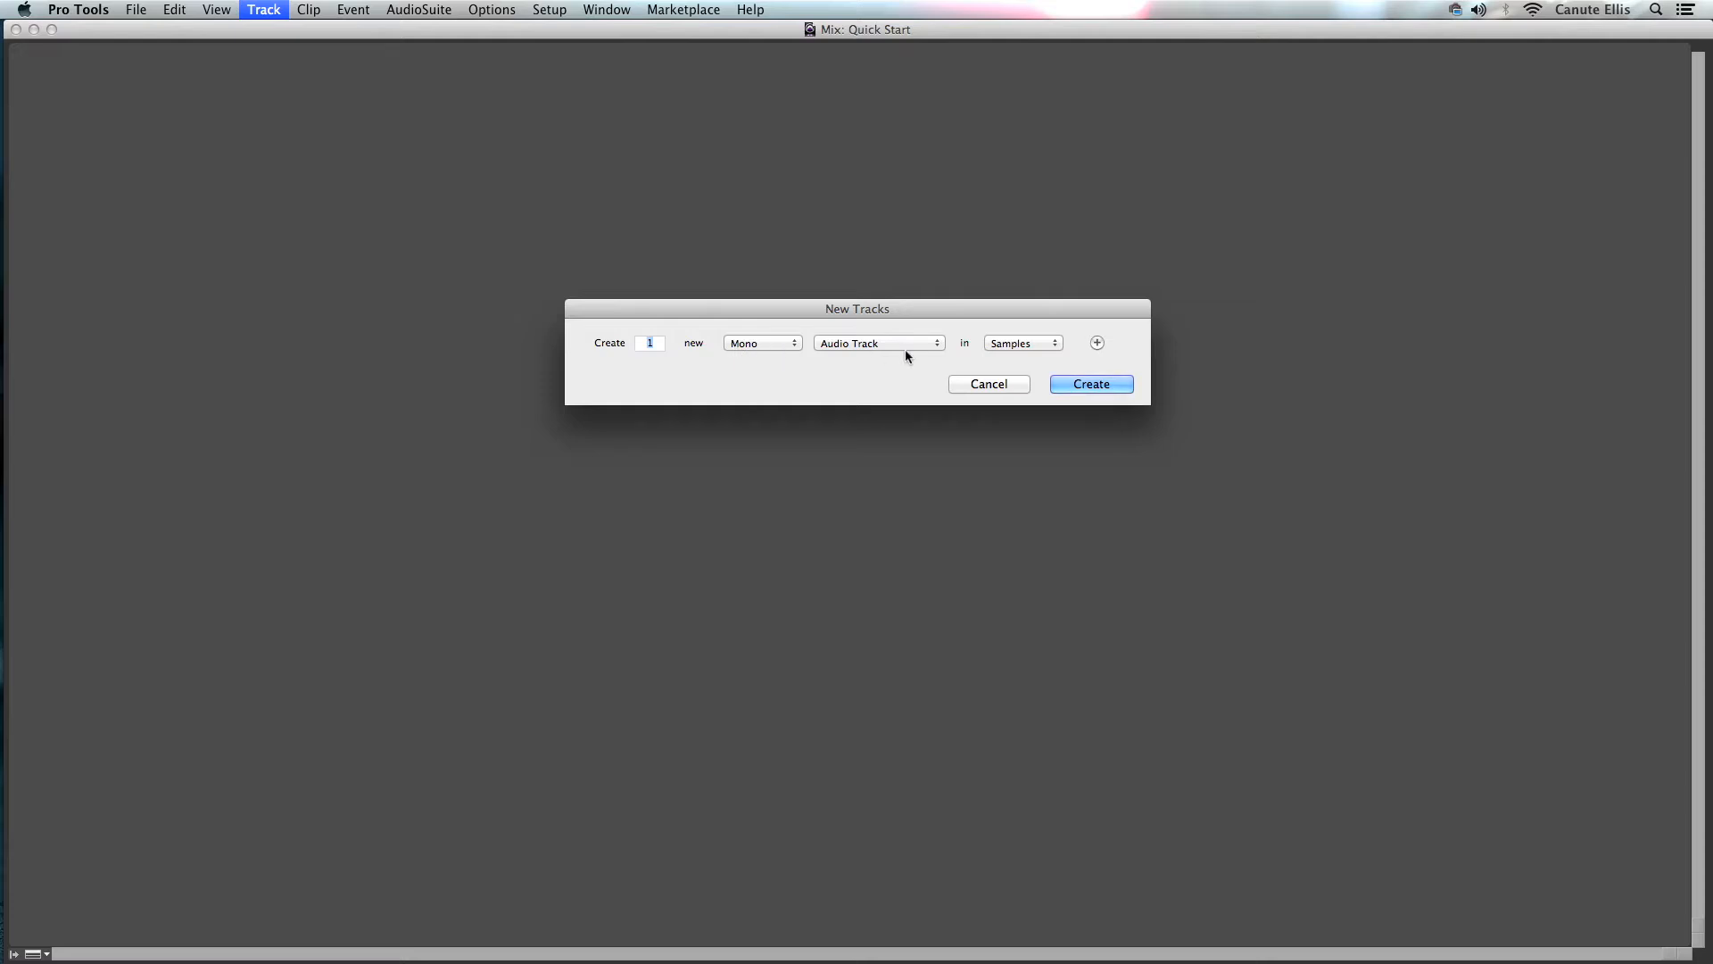
left_click(1100, 388)
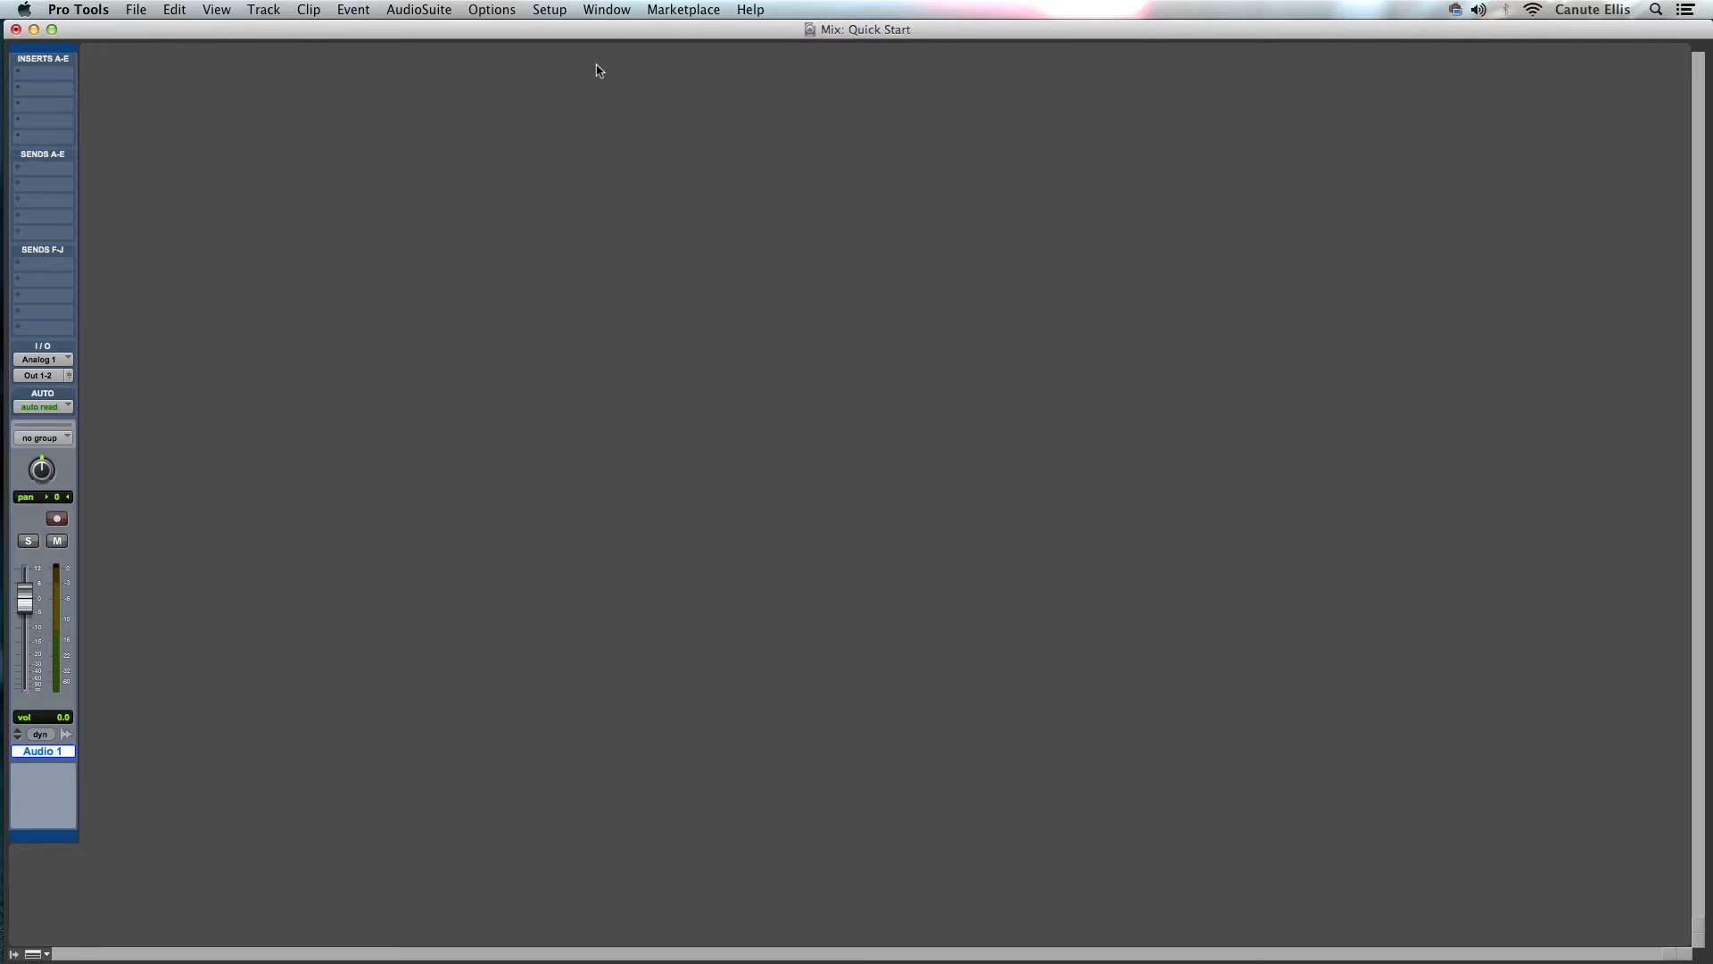
- Switch back and forth between the Mix and Edit windows, ending in the Edit window
left_click(607, 10)
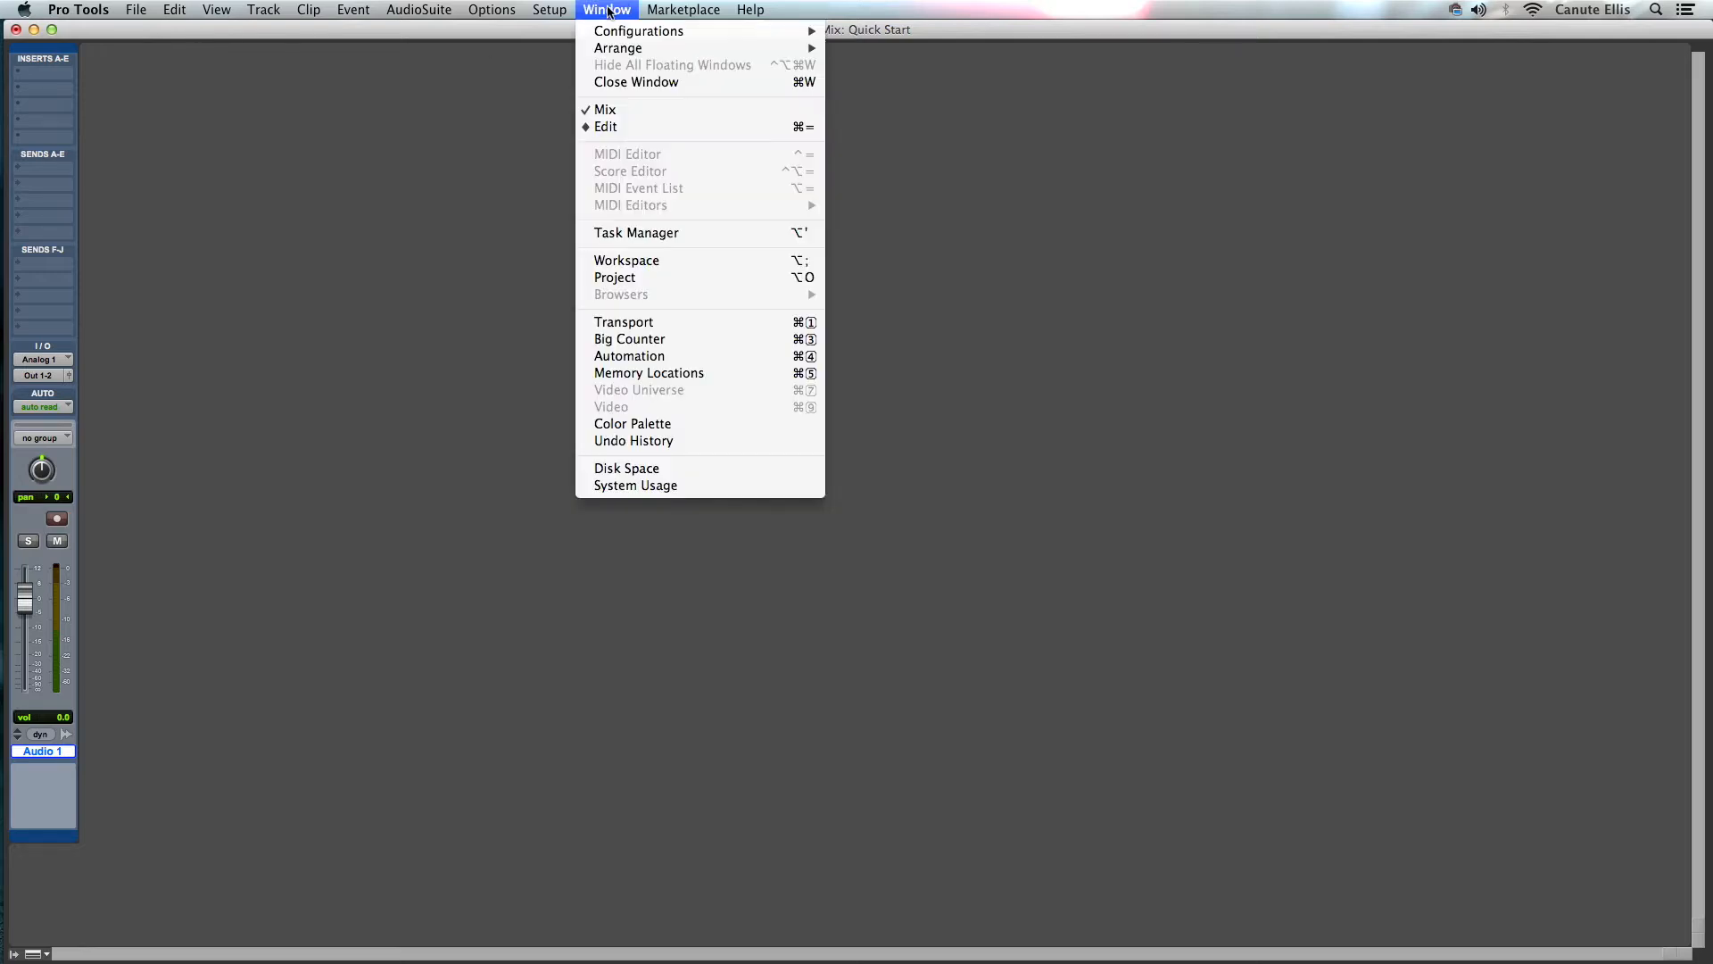
left_click(614, 127)
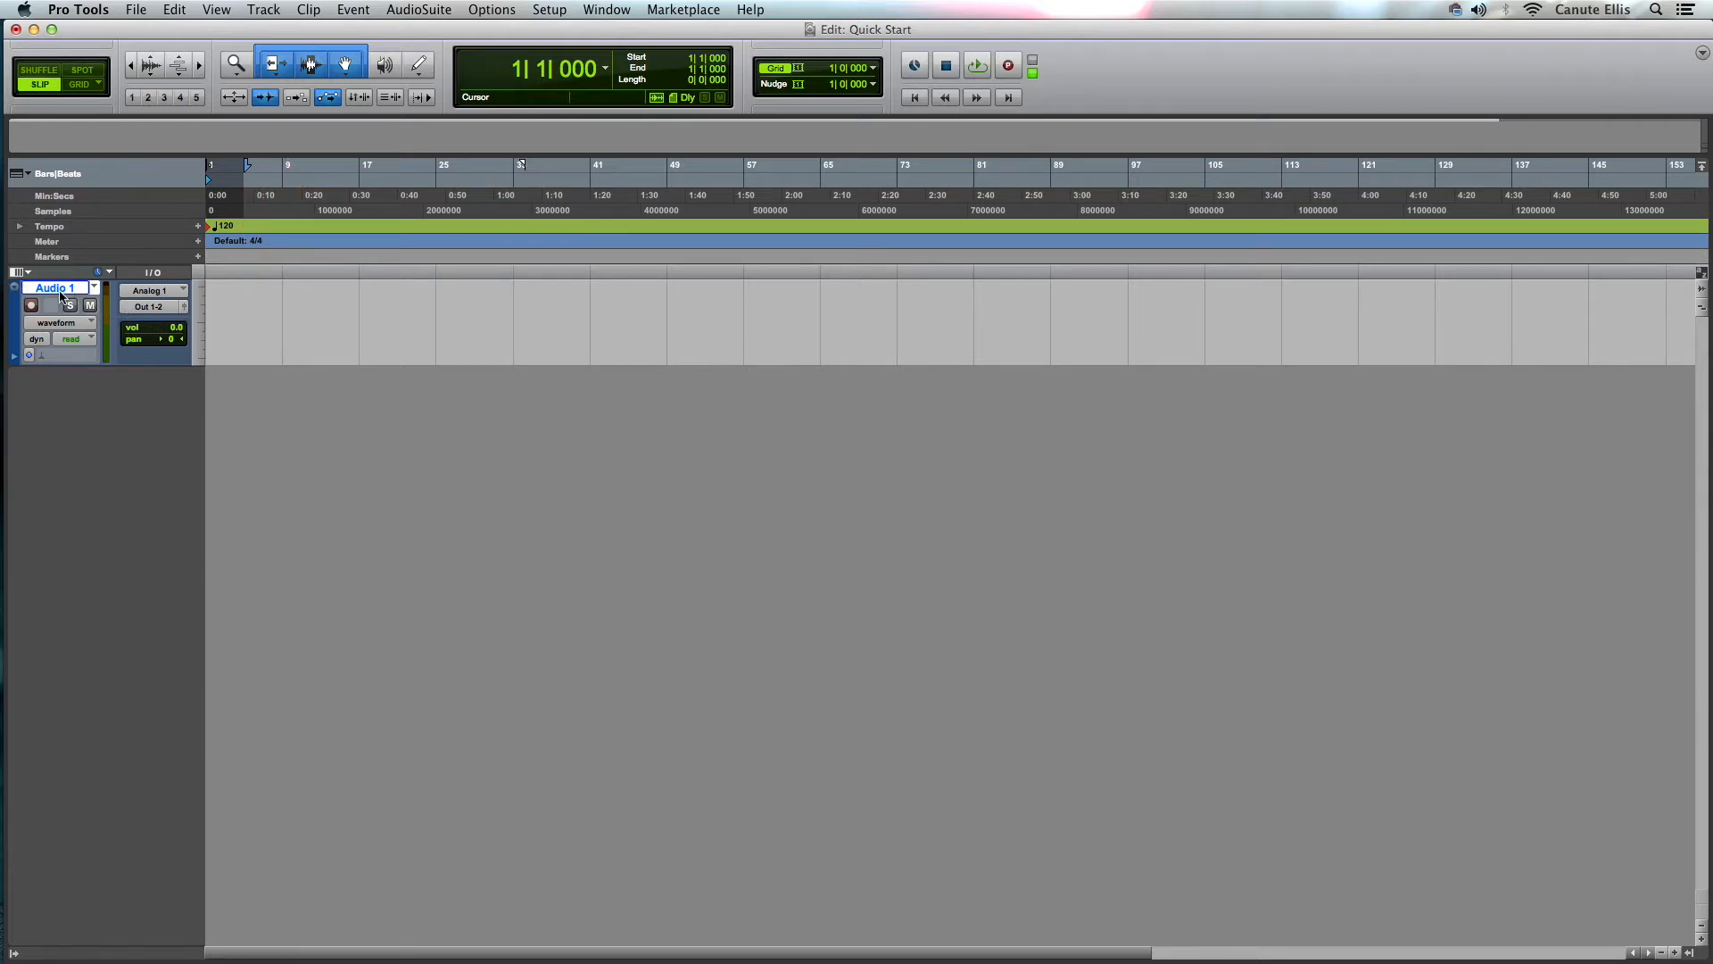
left_click(614, 10)
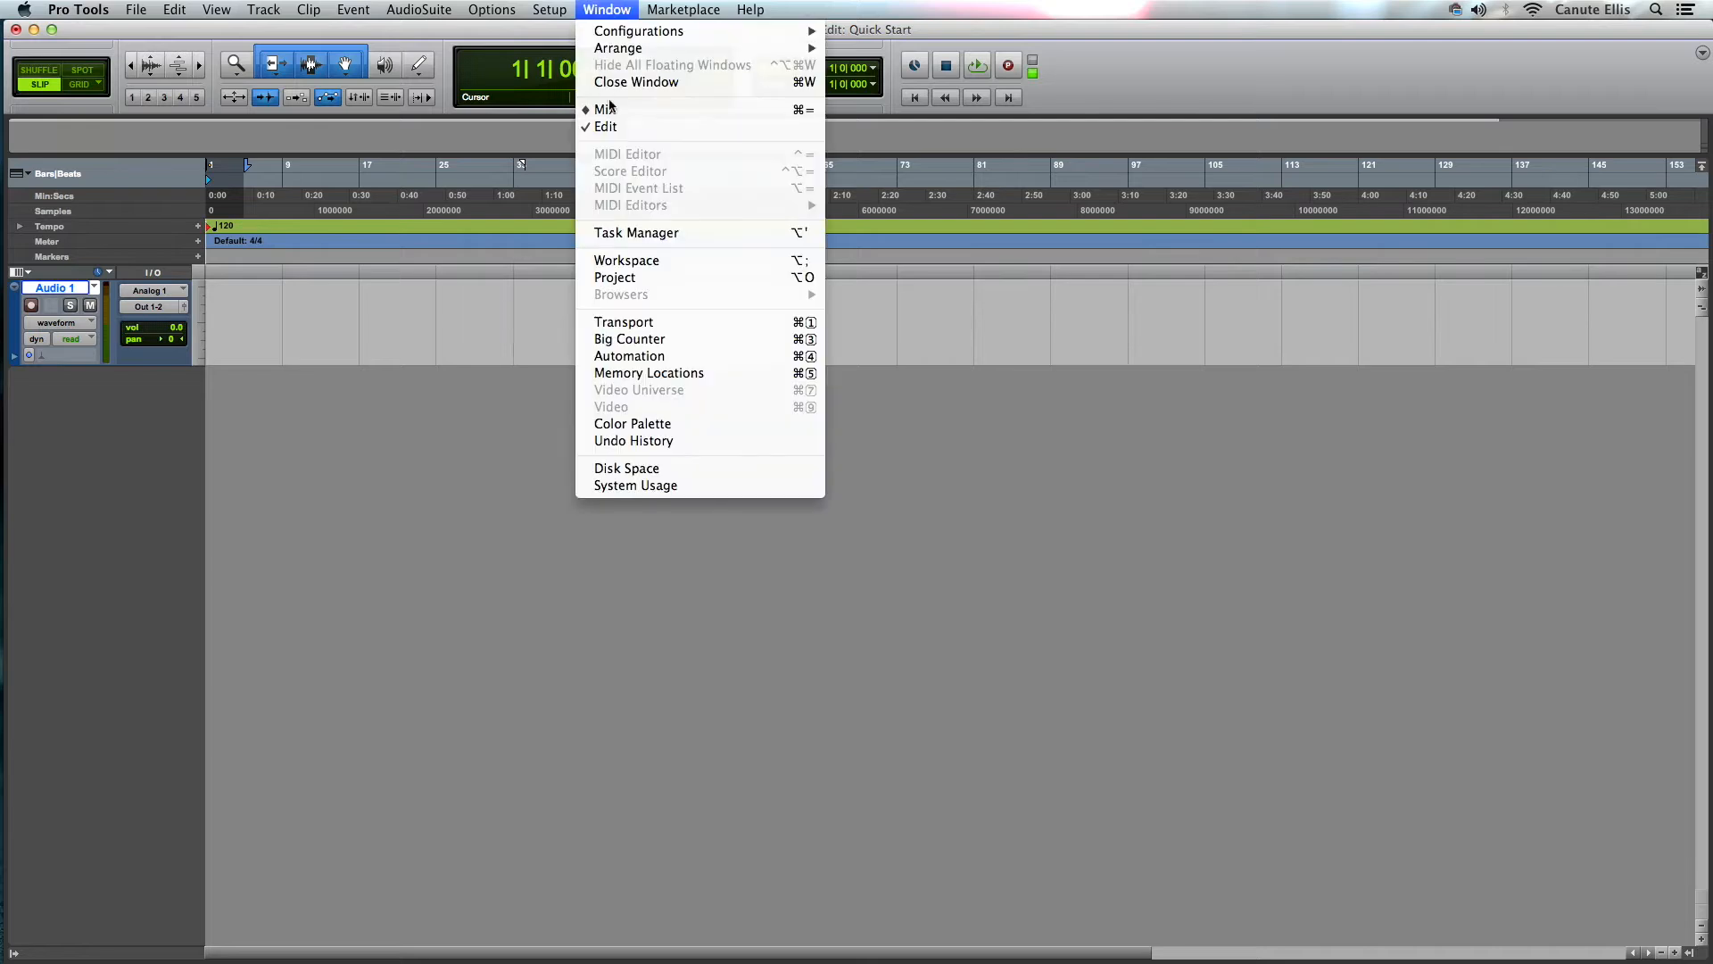
left_click(622, 110)
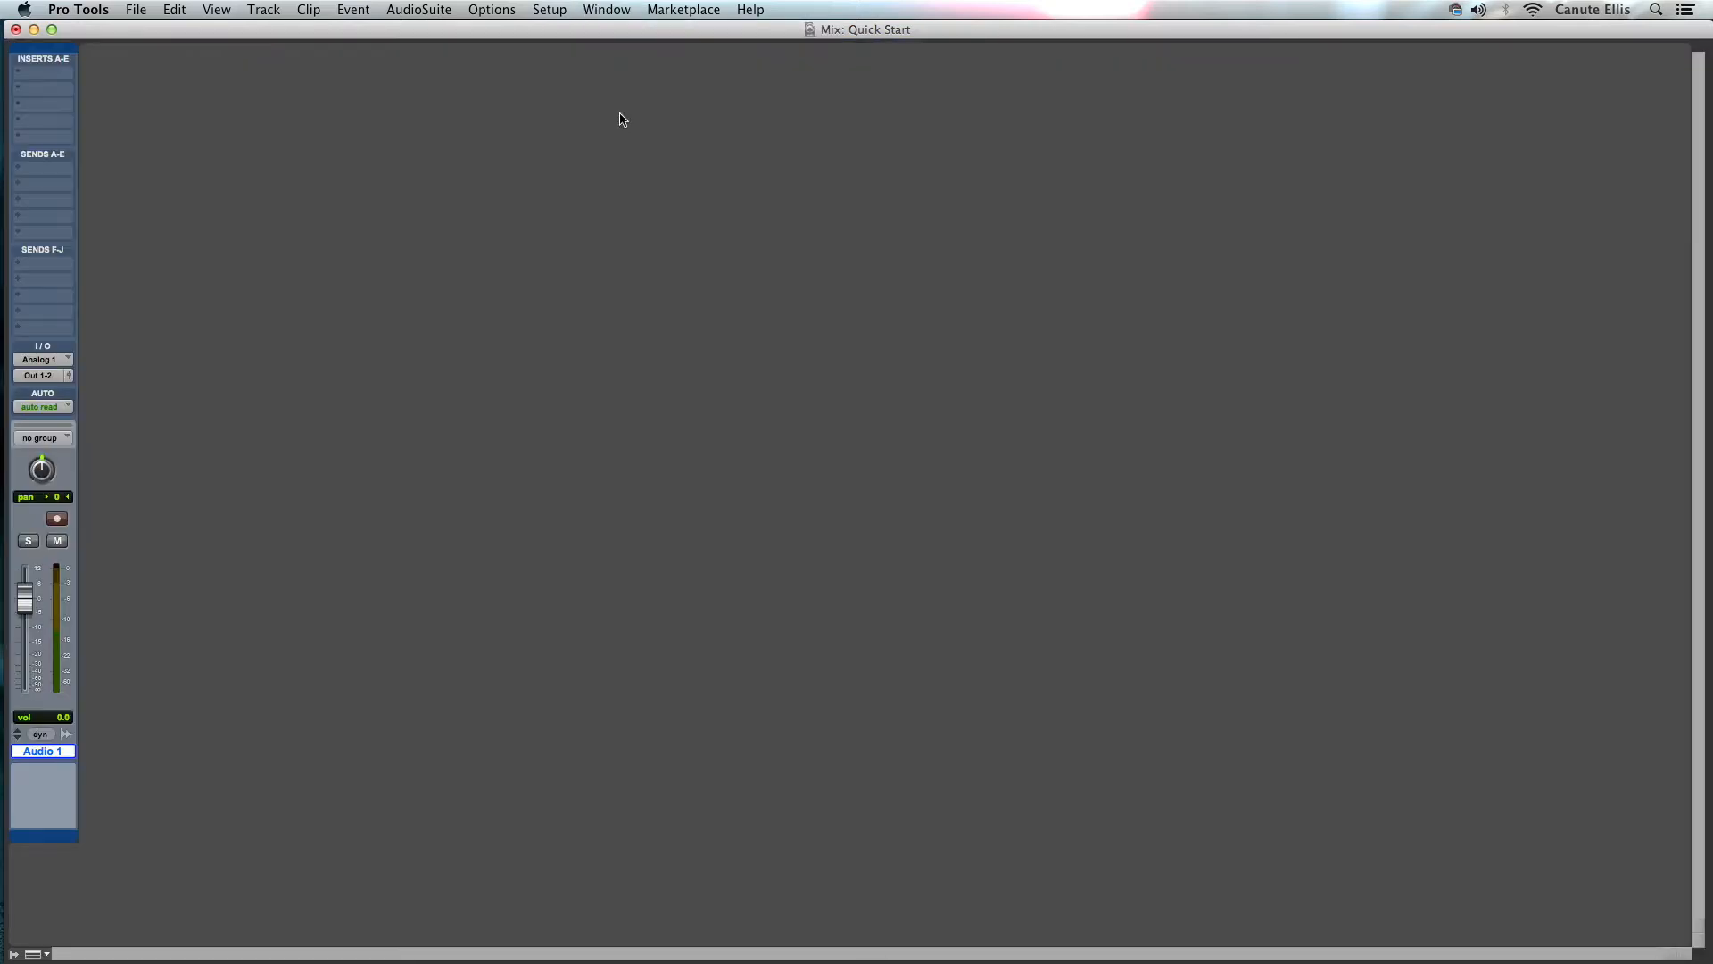
left_click(616, 10)
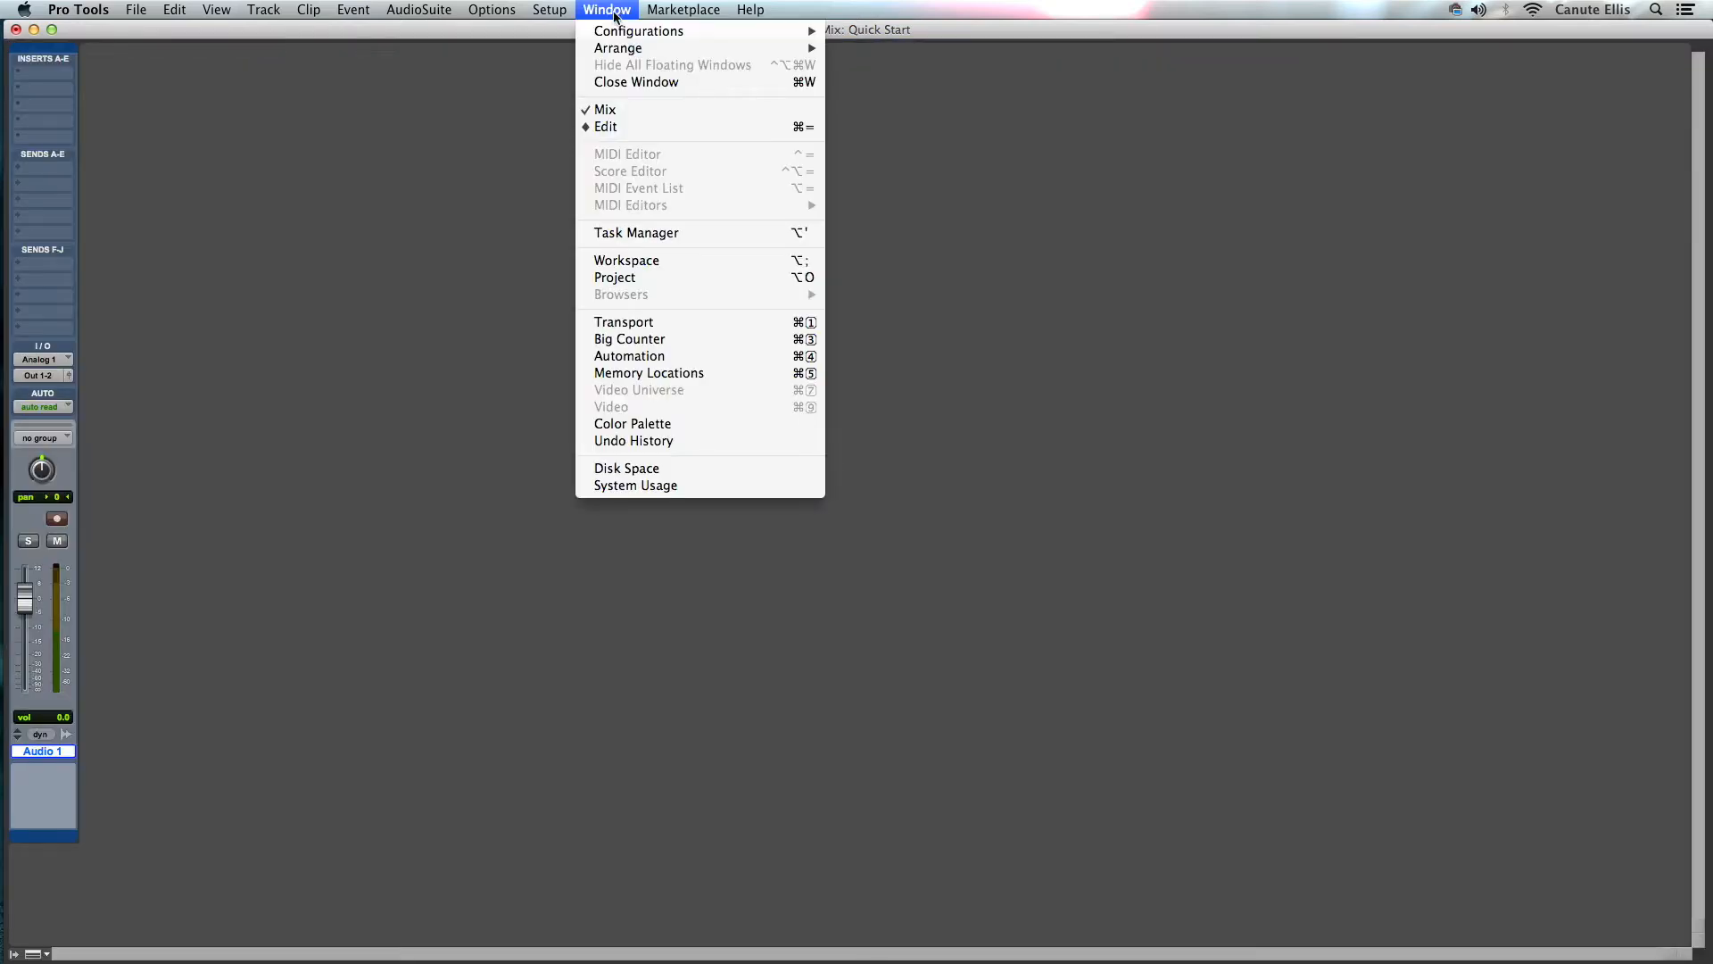
left_click(650, 124)
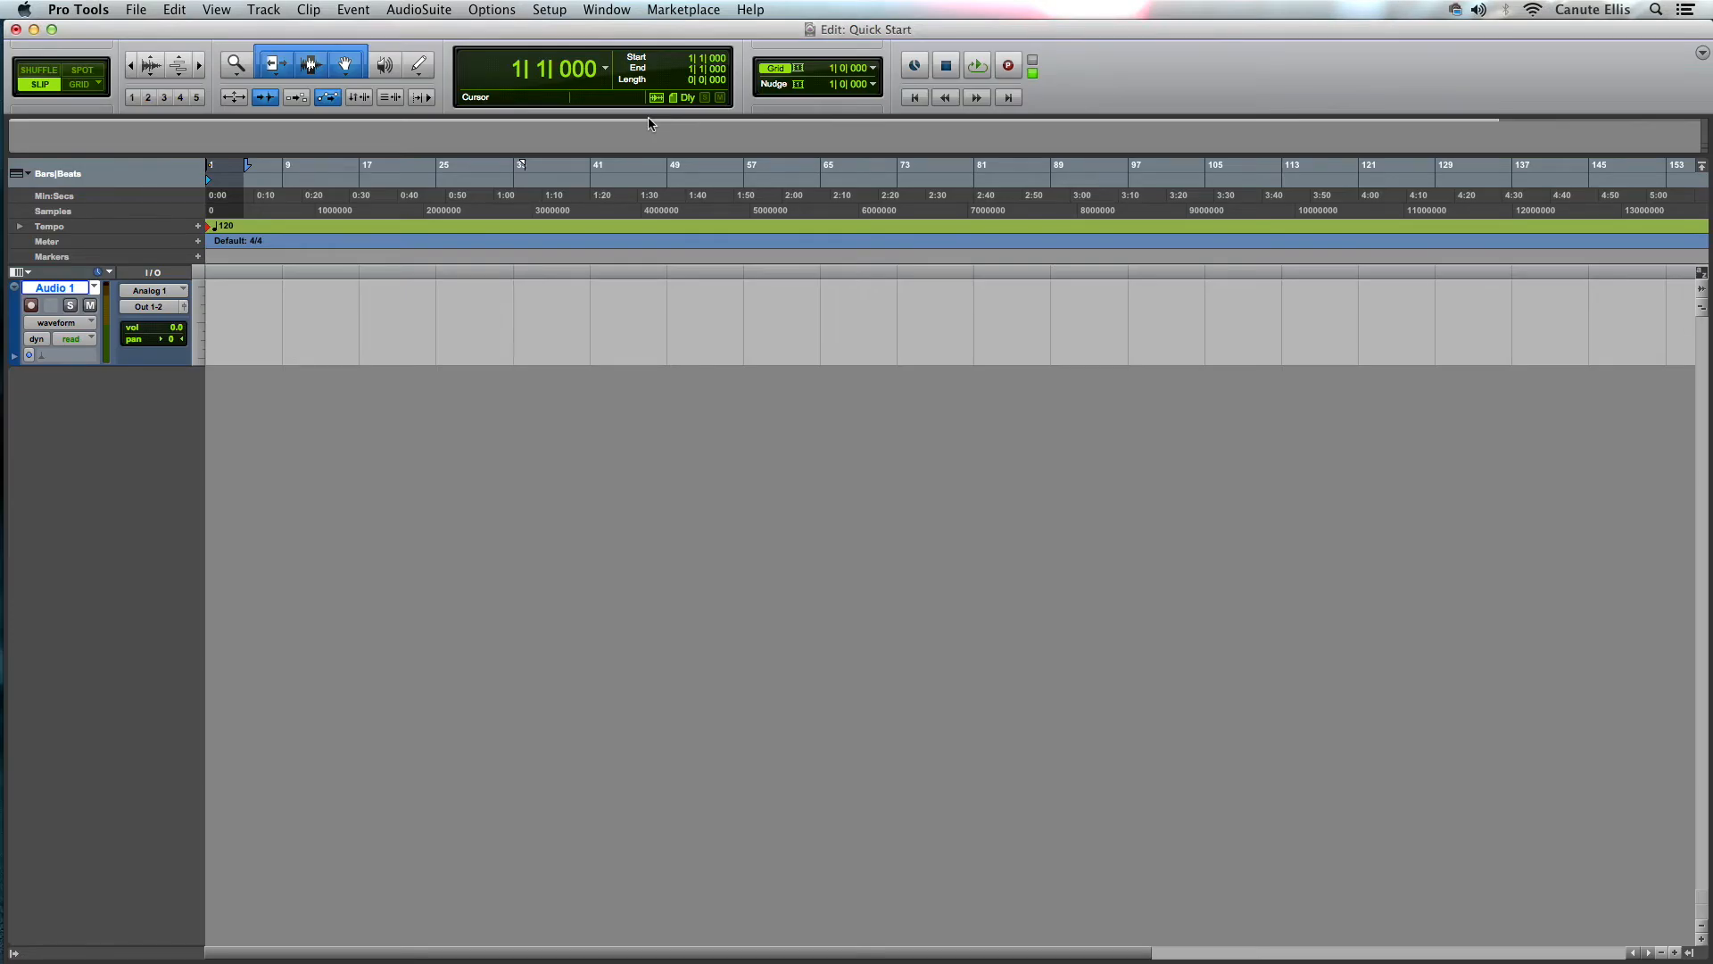
- Start adding new tracks, setting the first row to one stereo Master Fader
left_click(304, 179)
left_click(272, 171)
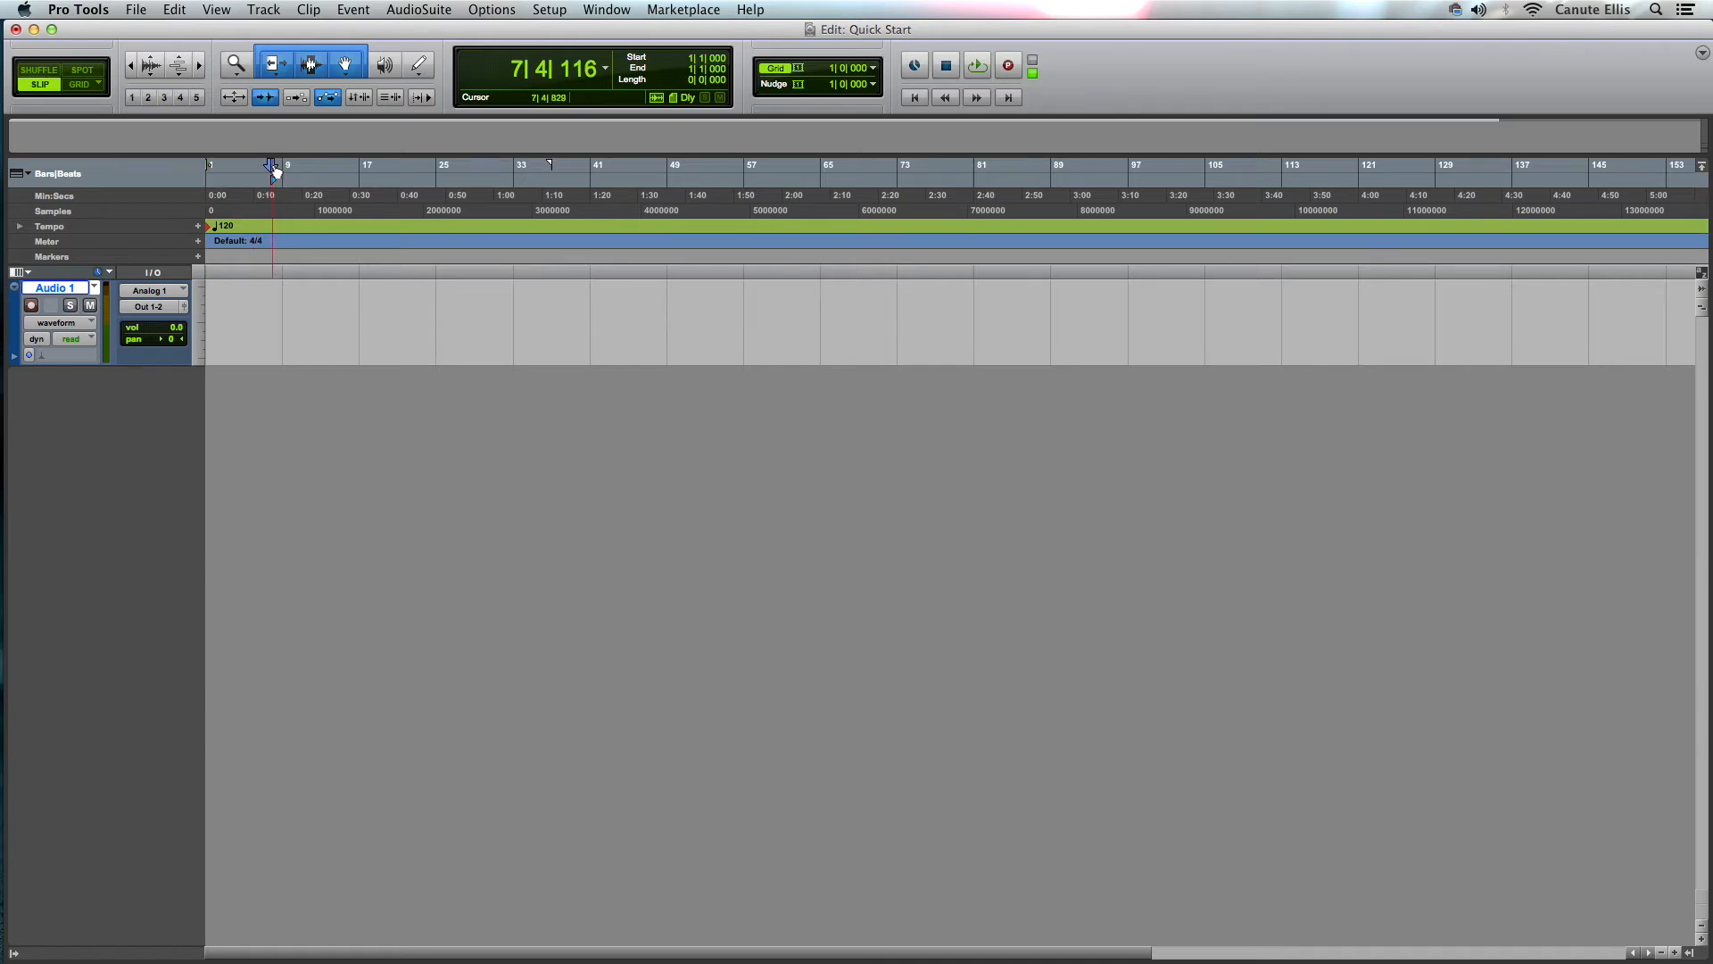
left_click(265, 13)
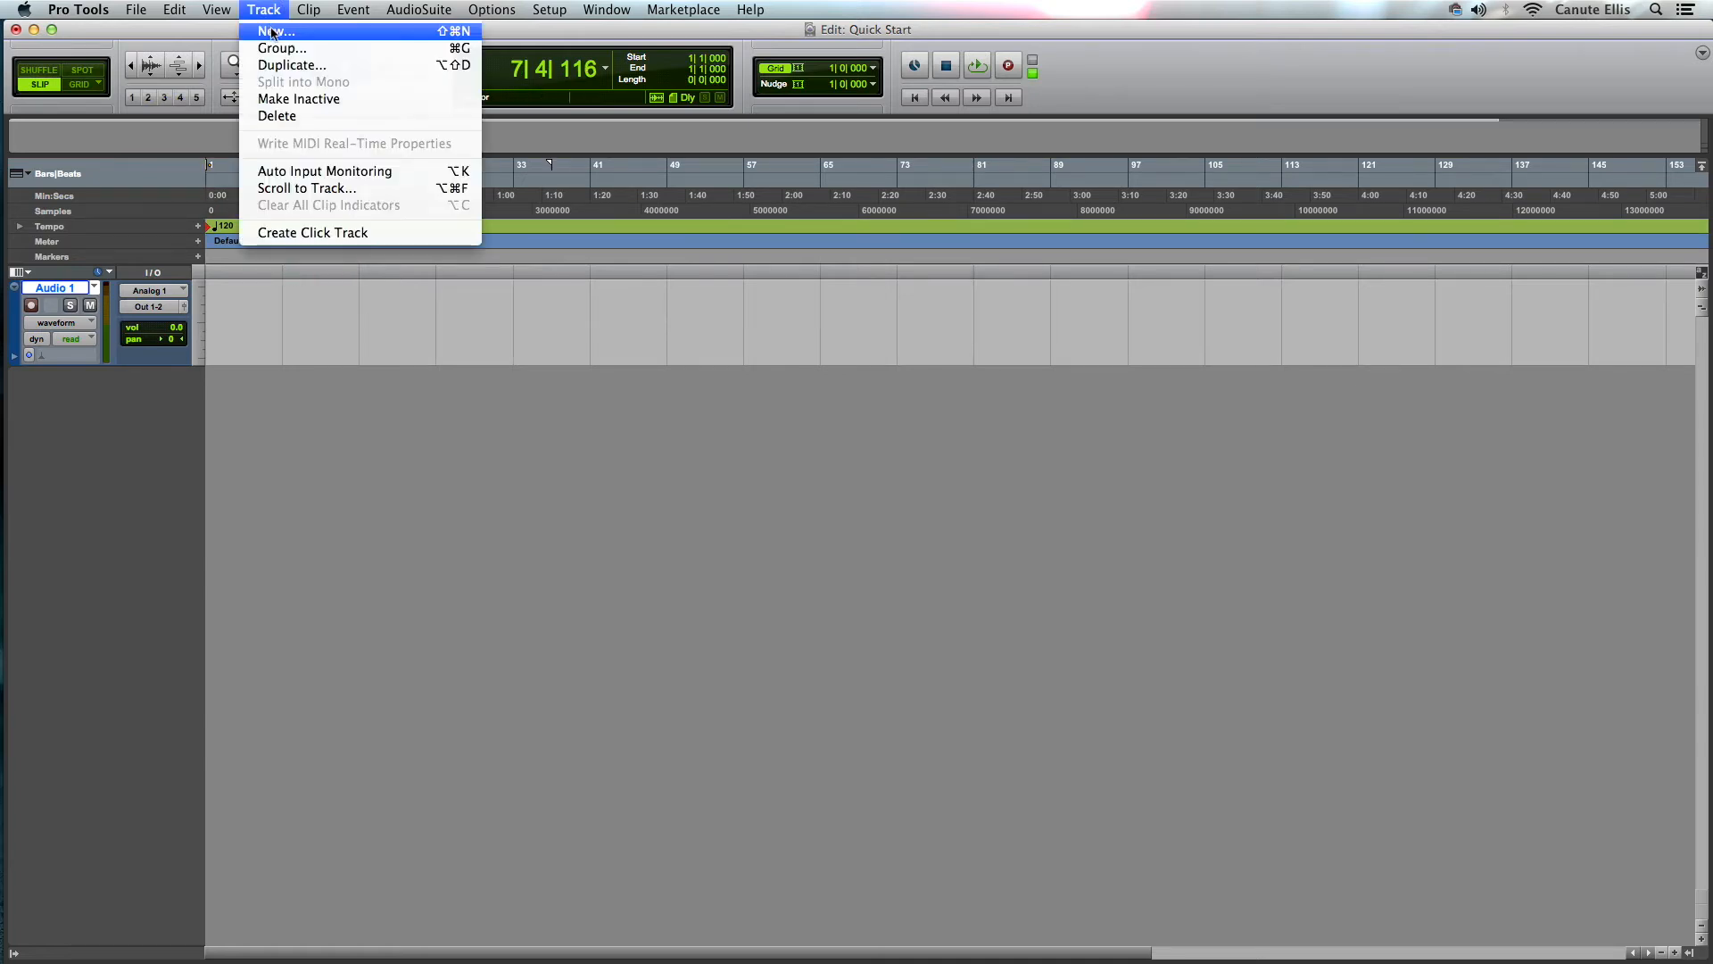
left_click(268, 31)
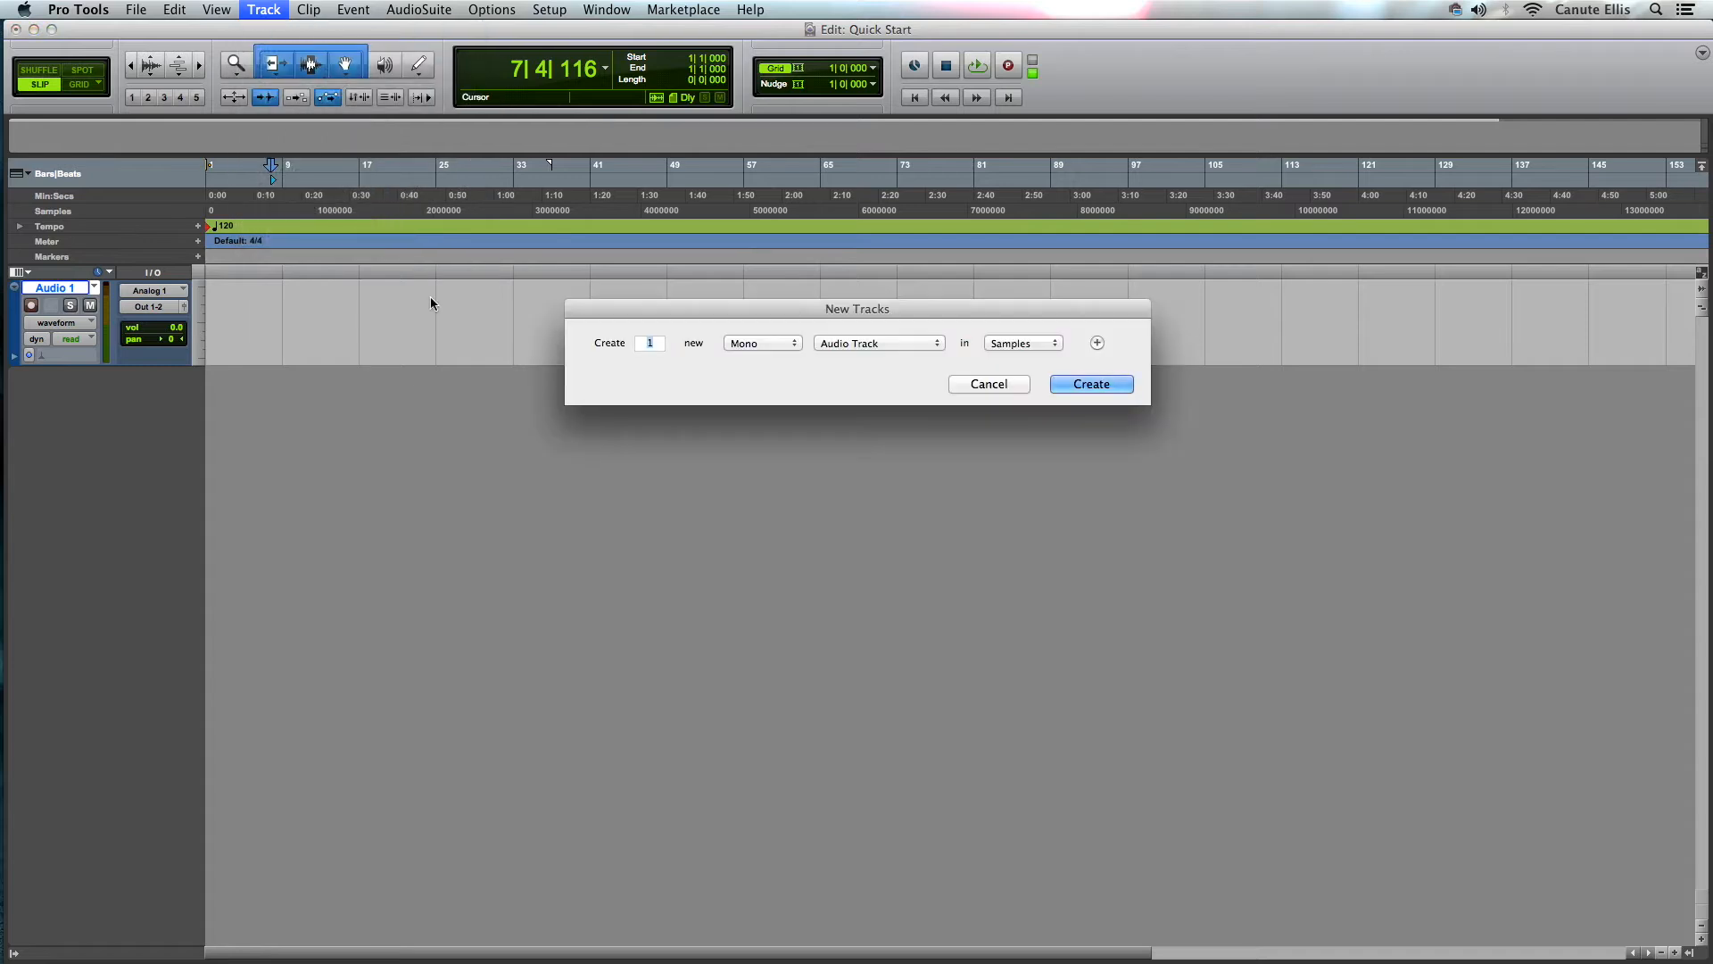
left_click(782, 345)
left_click(764, 358)
left_click(864, 345)
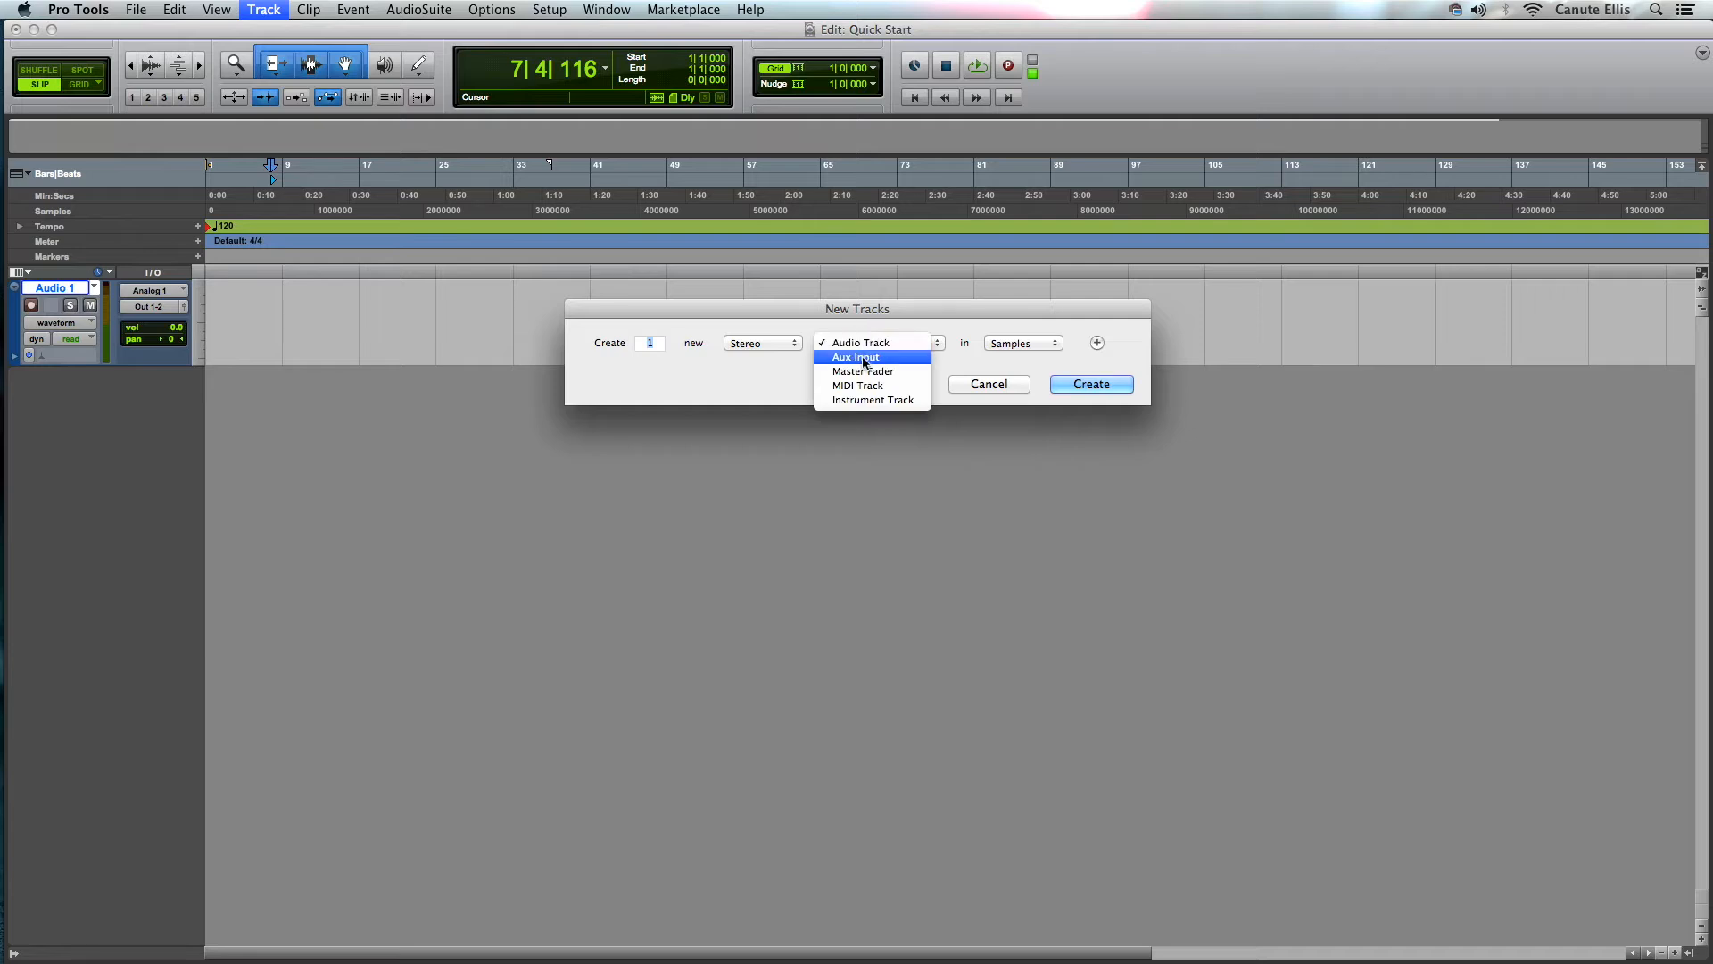
left_click(889, 374)
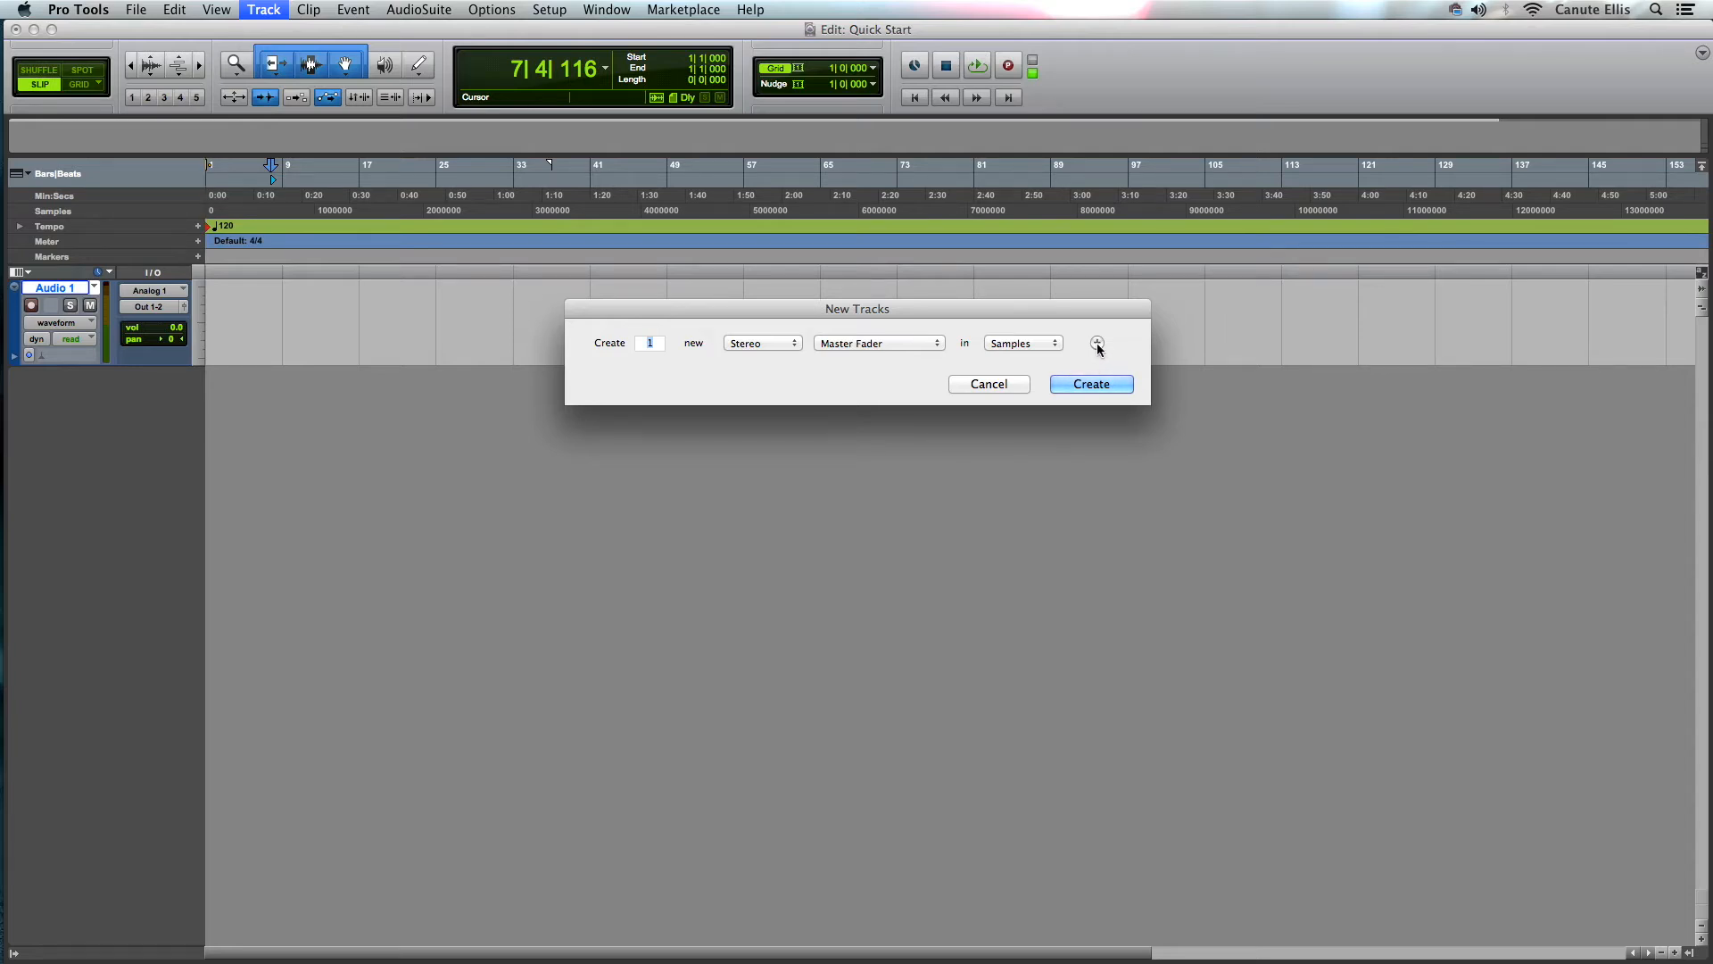
left_click(932, 344)
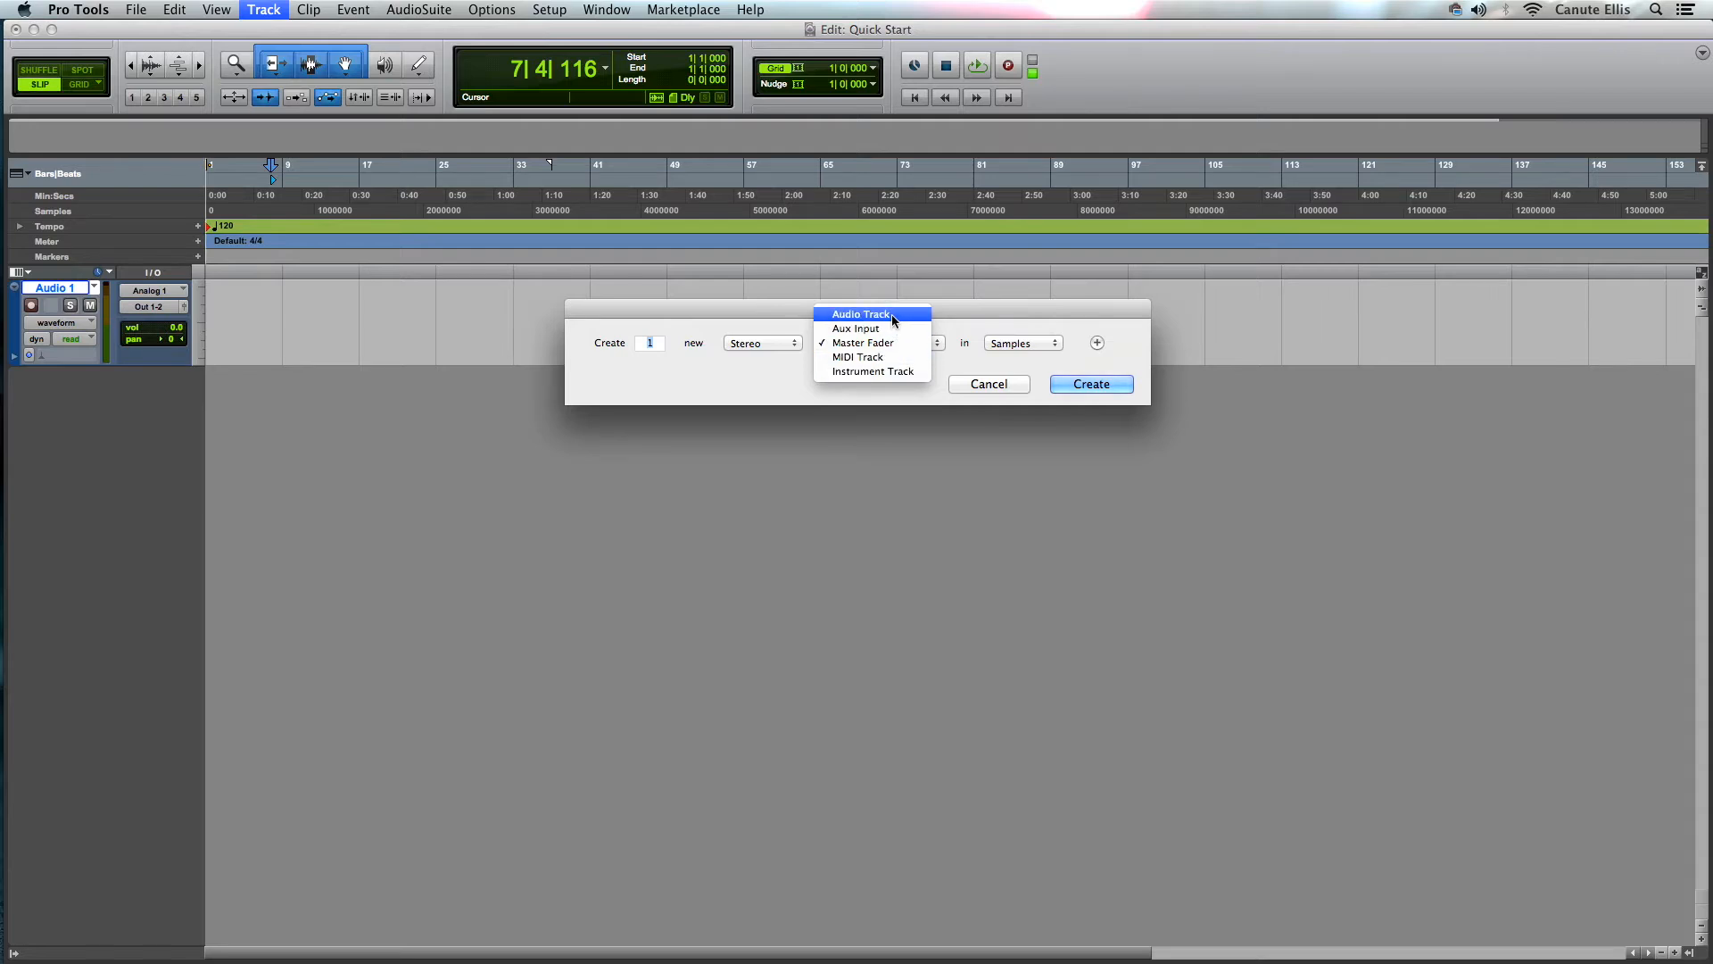
left_click(942, 344)
left_click(938, 347)
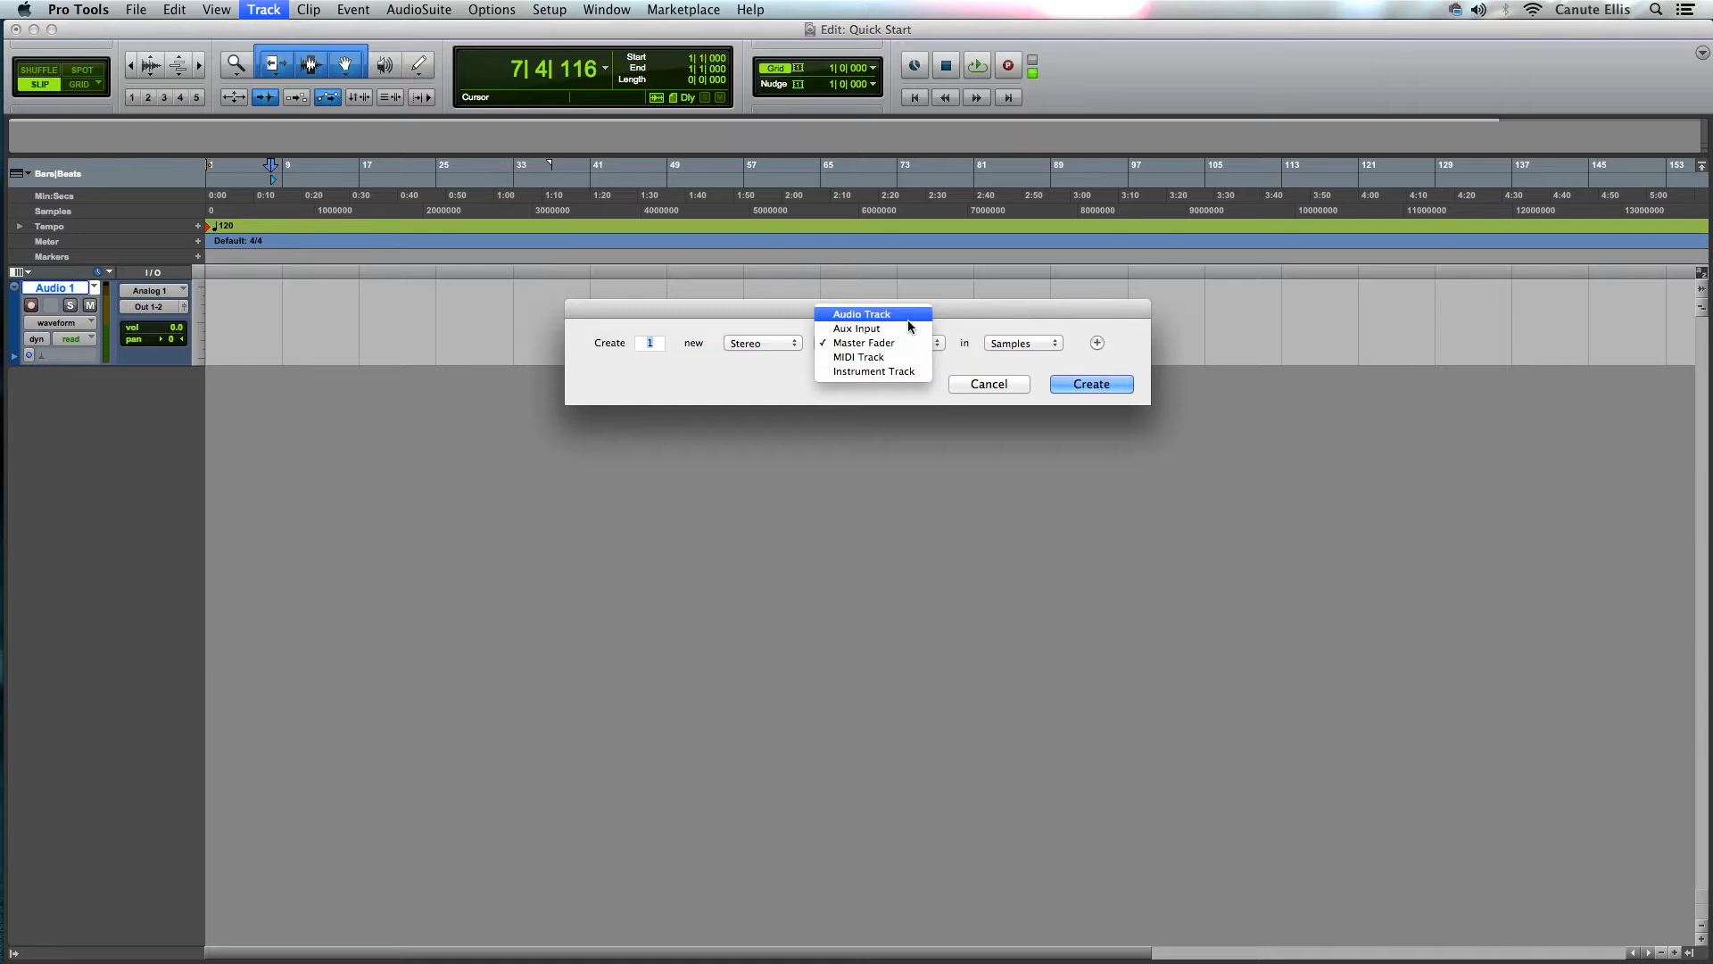
left_click(778, 381)
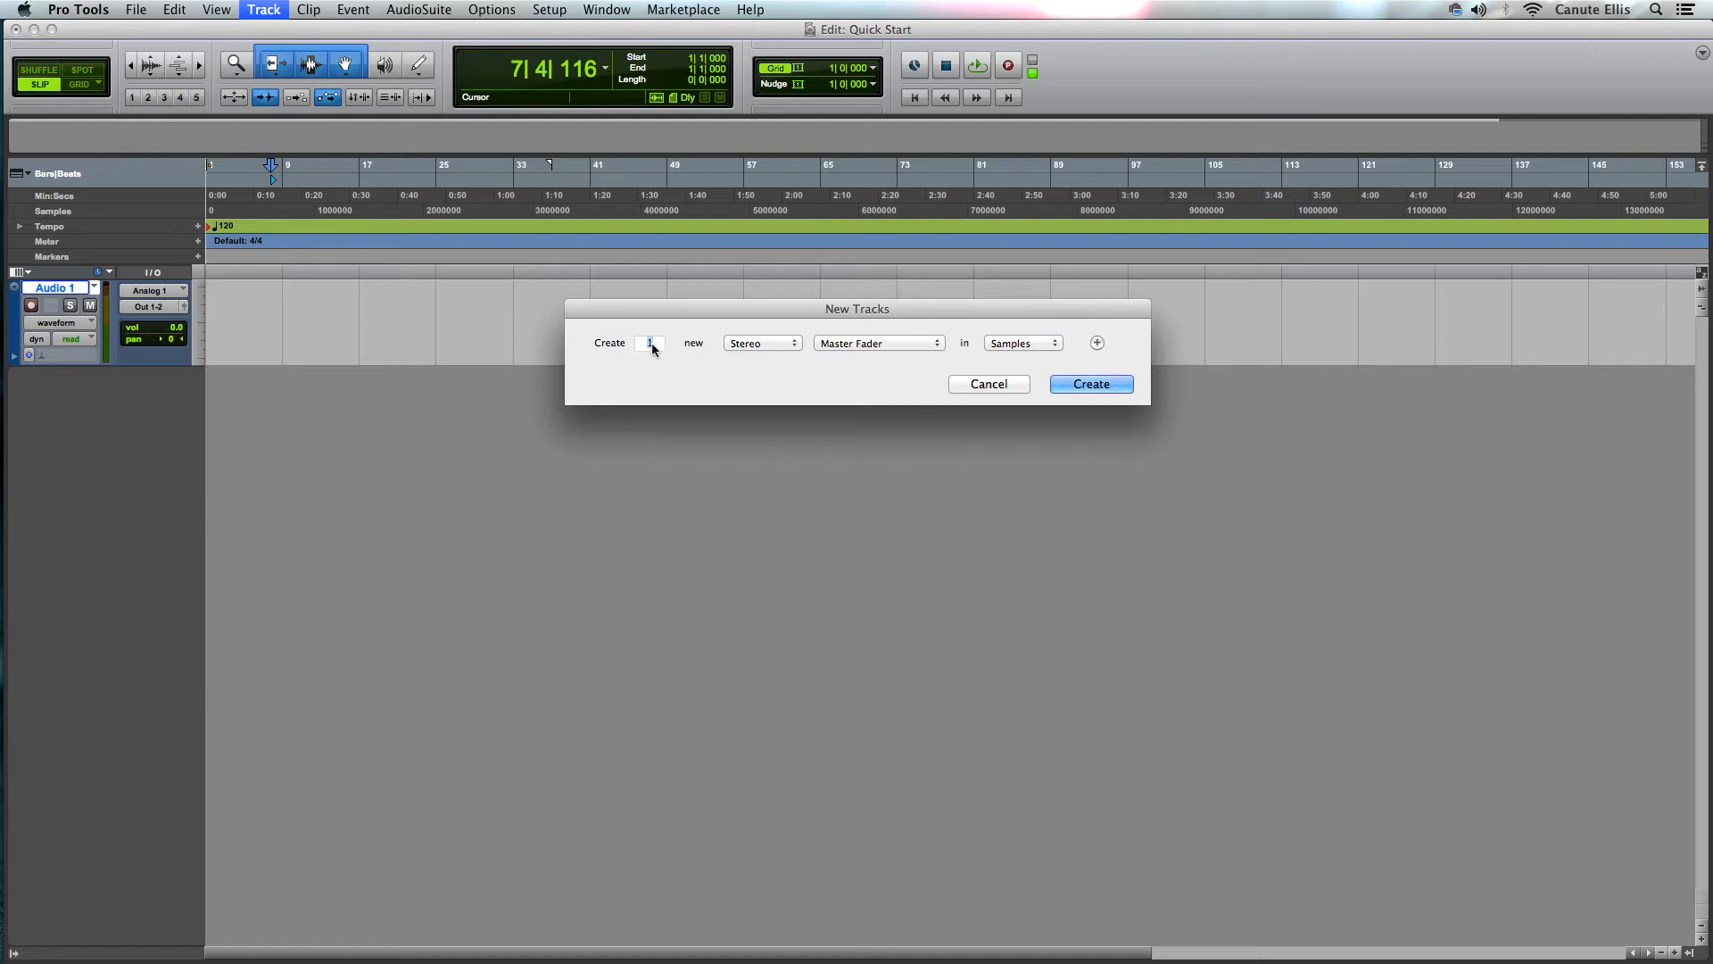
left_click(795, 344)
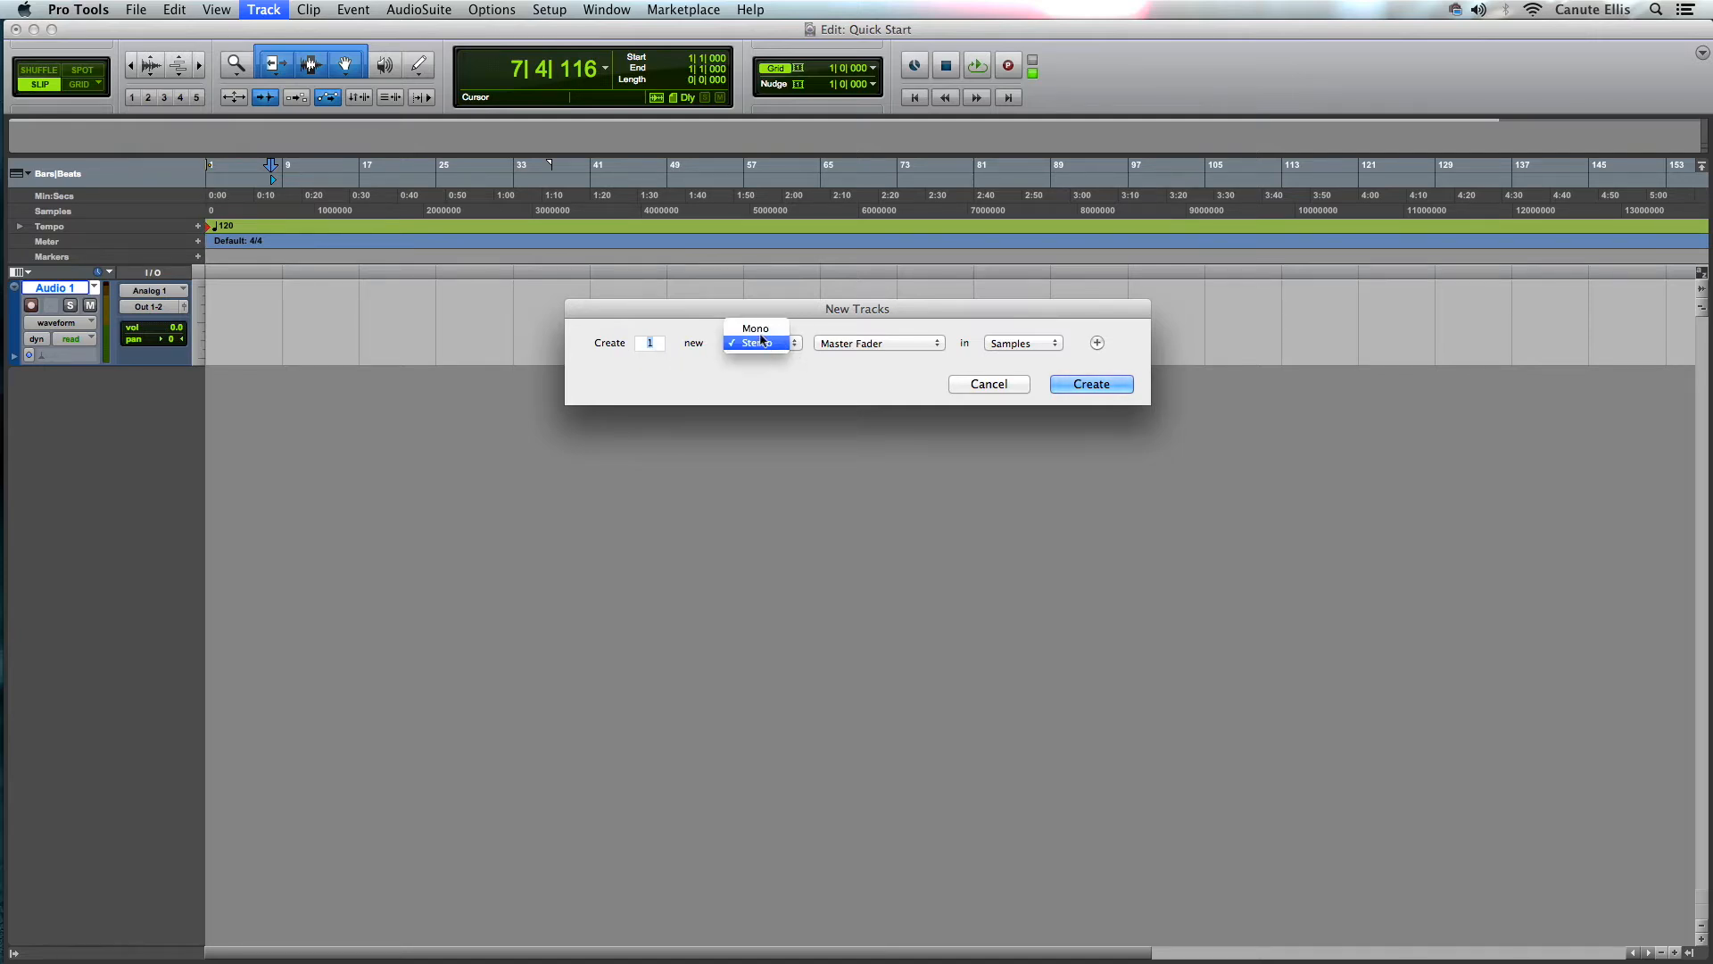
left_click(797, 386)
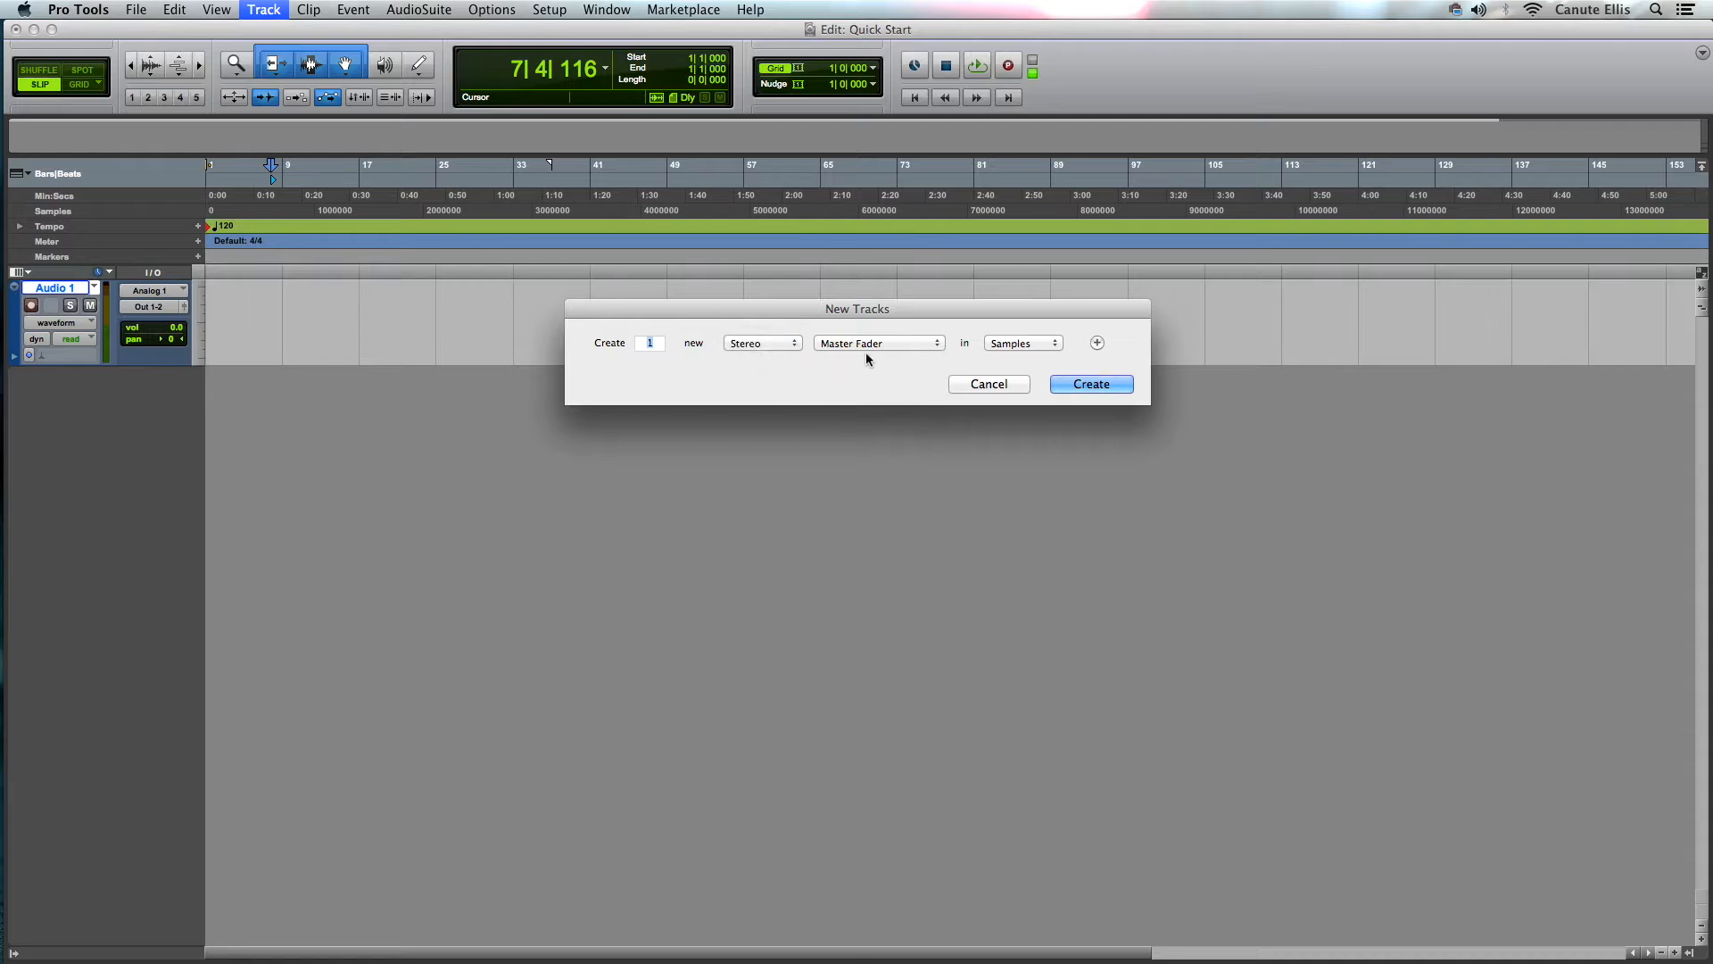
left_click(929, 343)
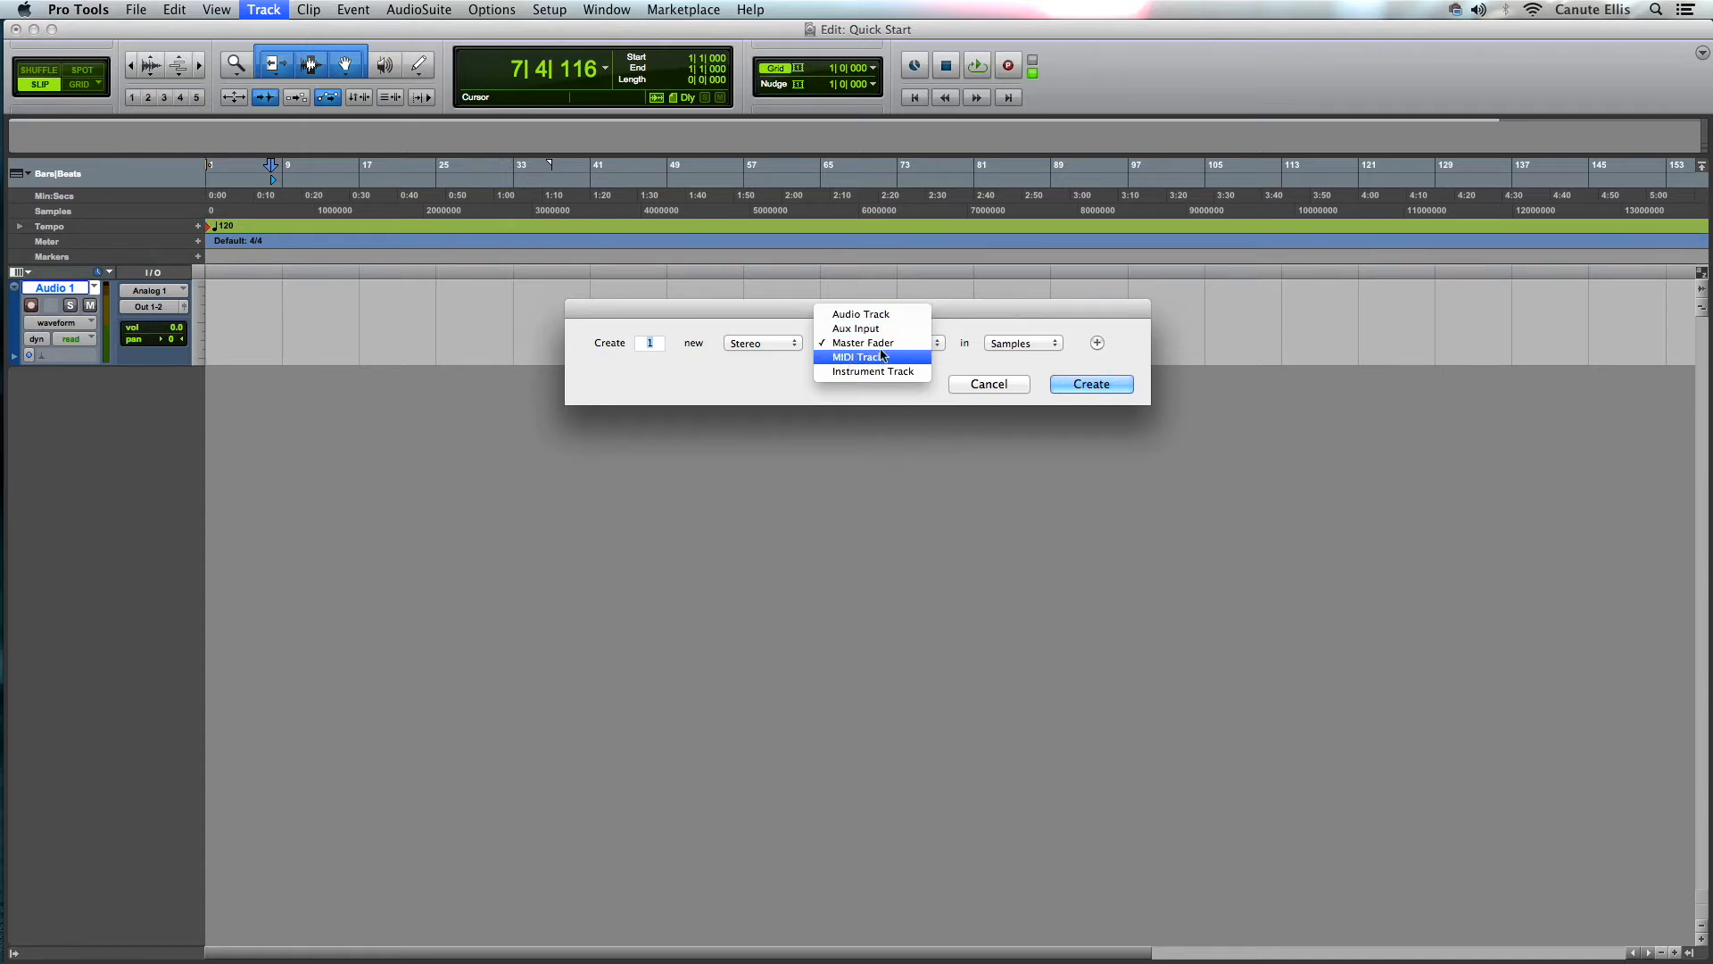
left_click(892, 345)
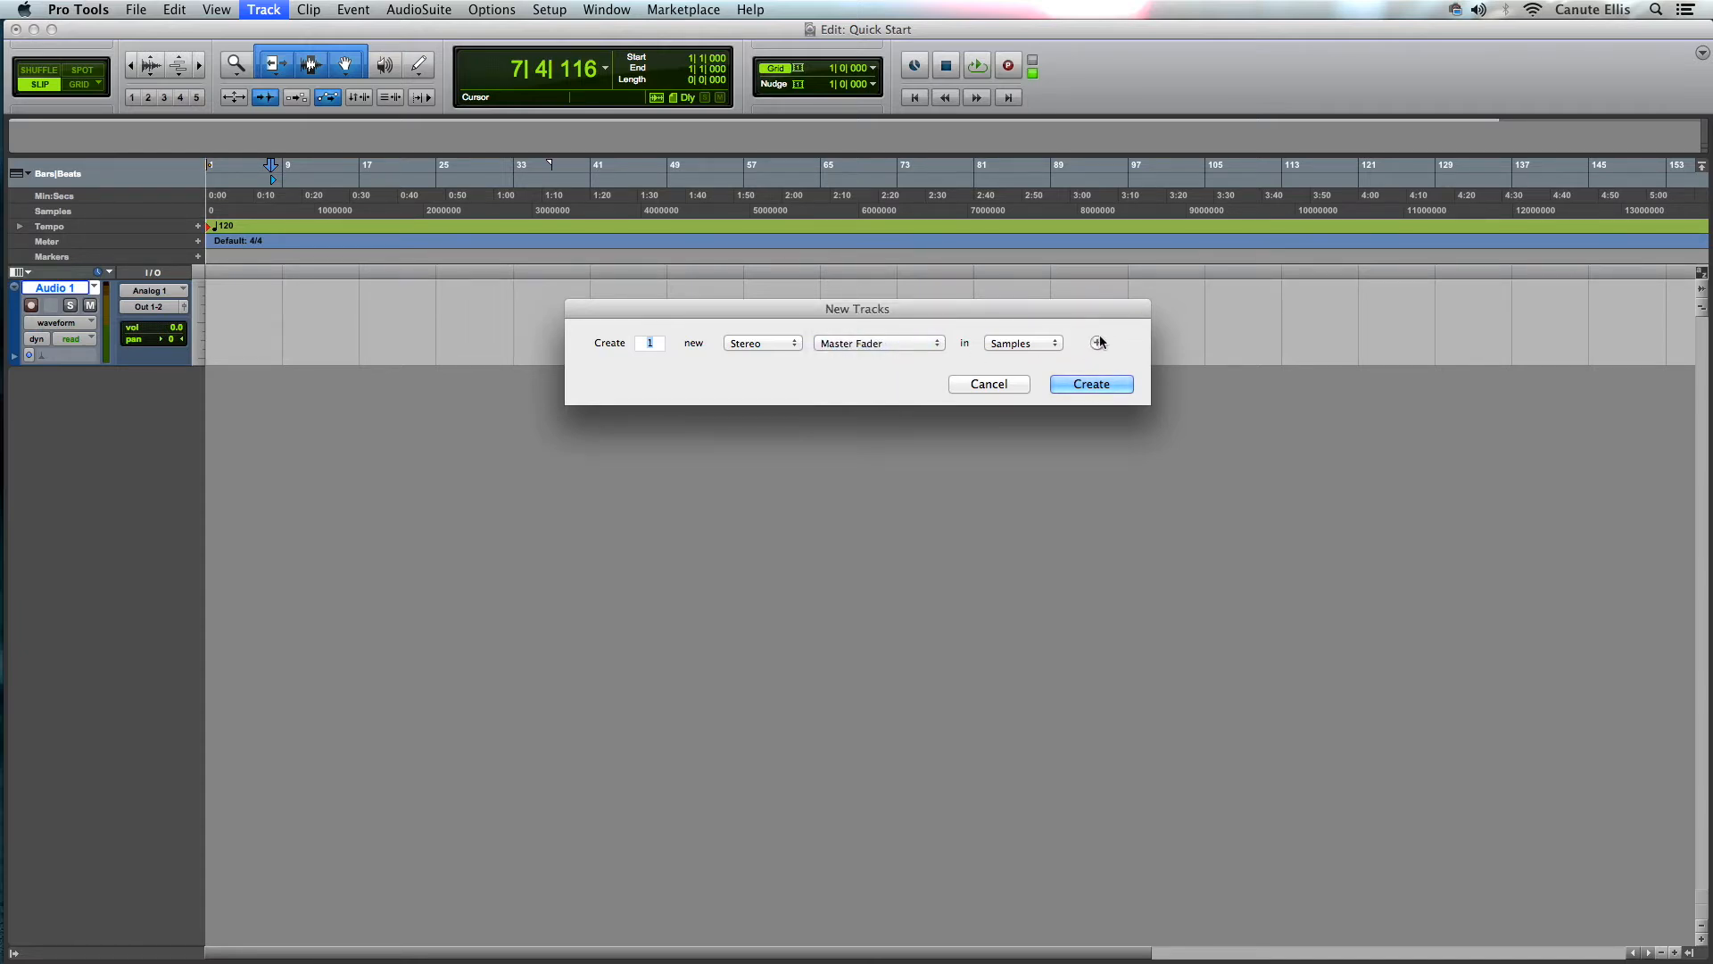
- Add a second row for one mono audio track and create both new tracks
left_click(1097, 343)
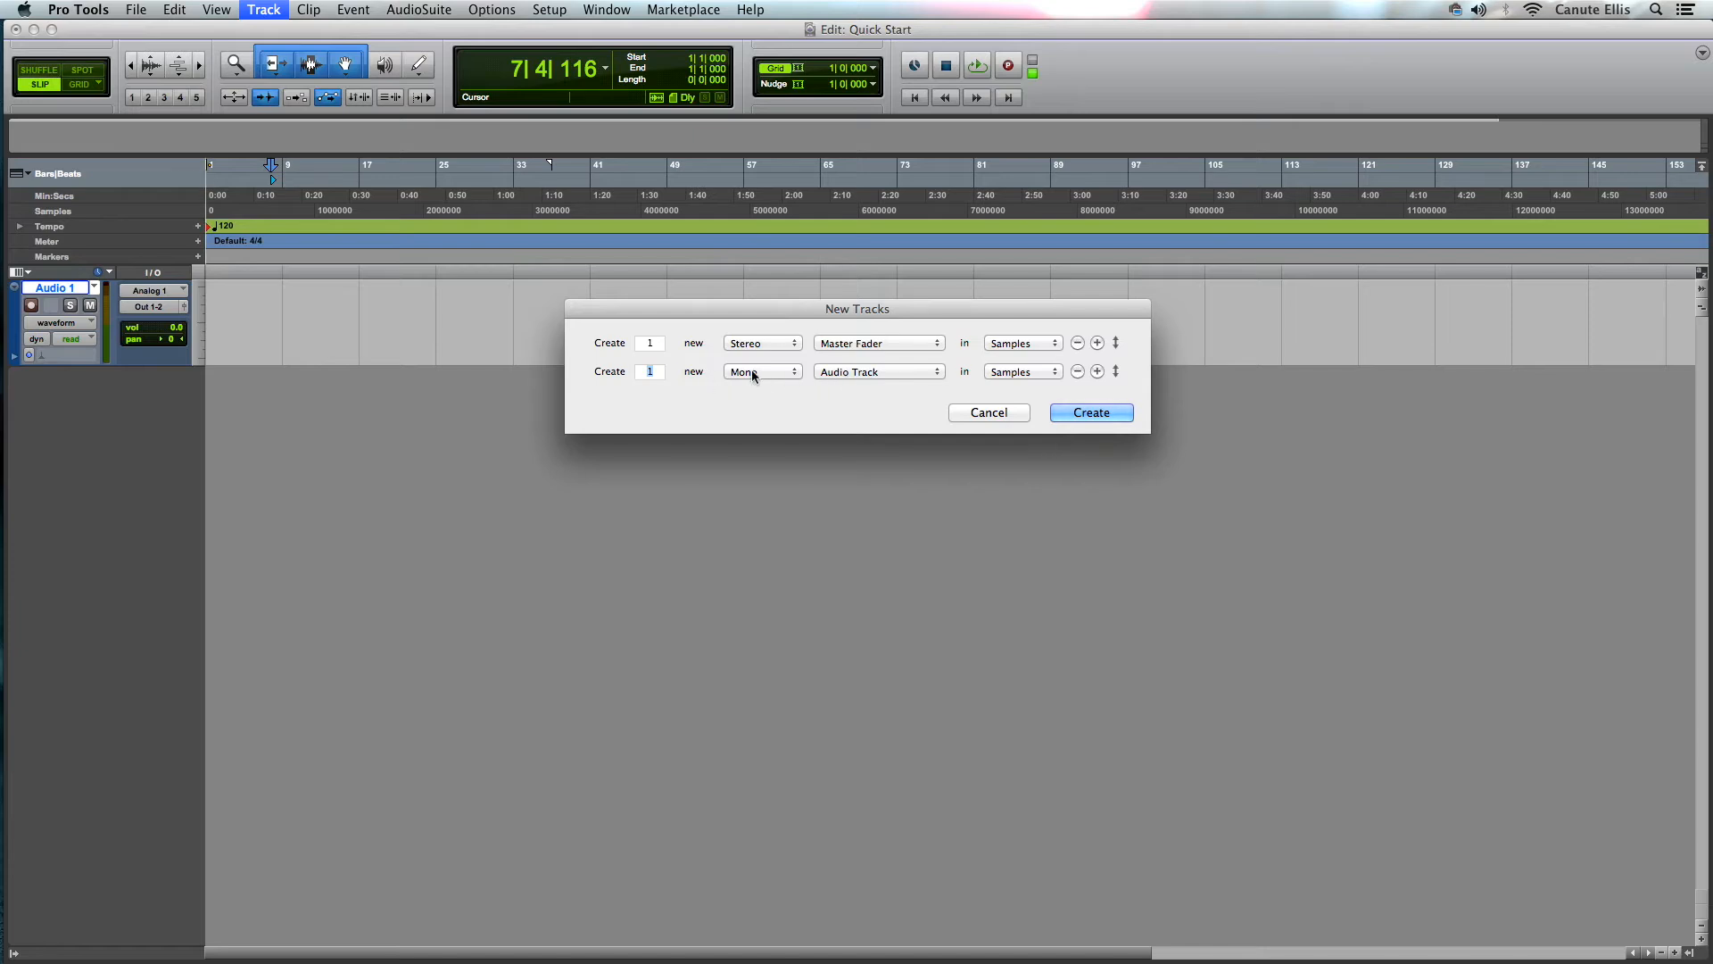
left_click(1108, 415)
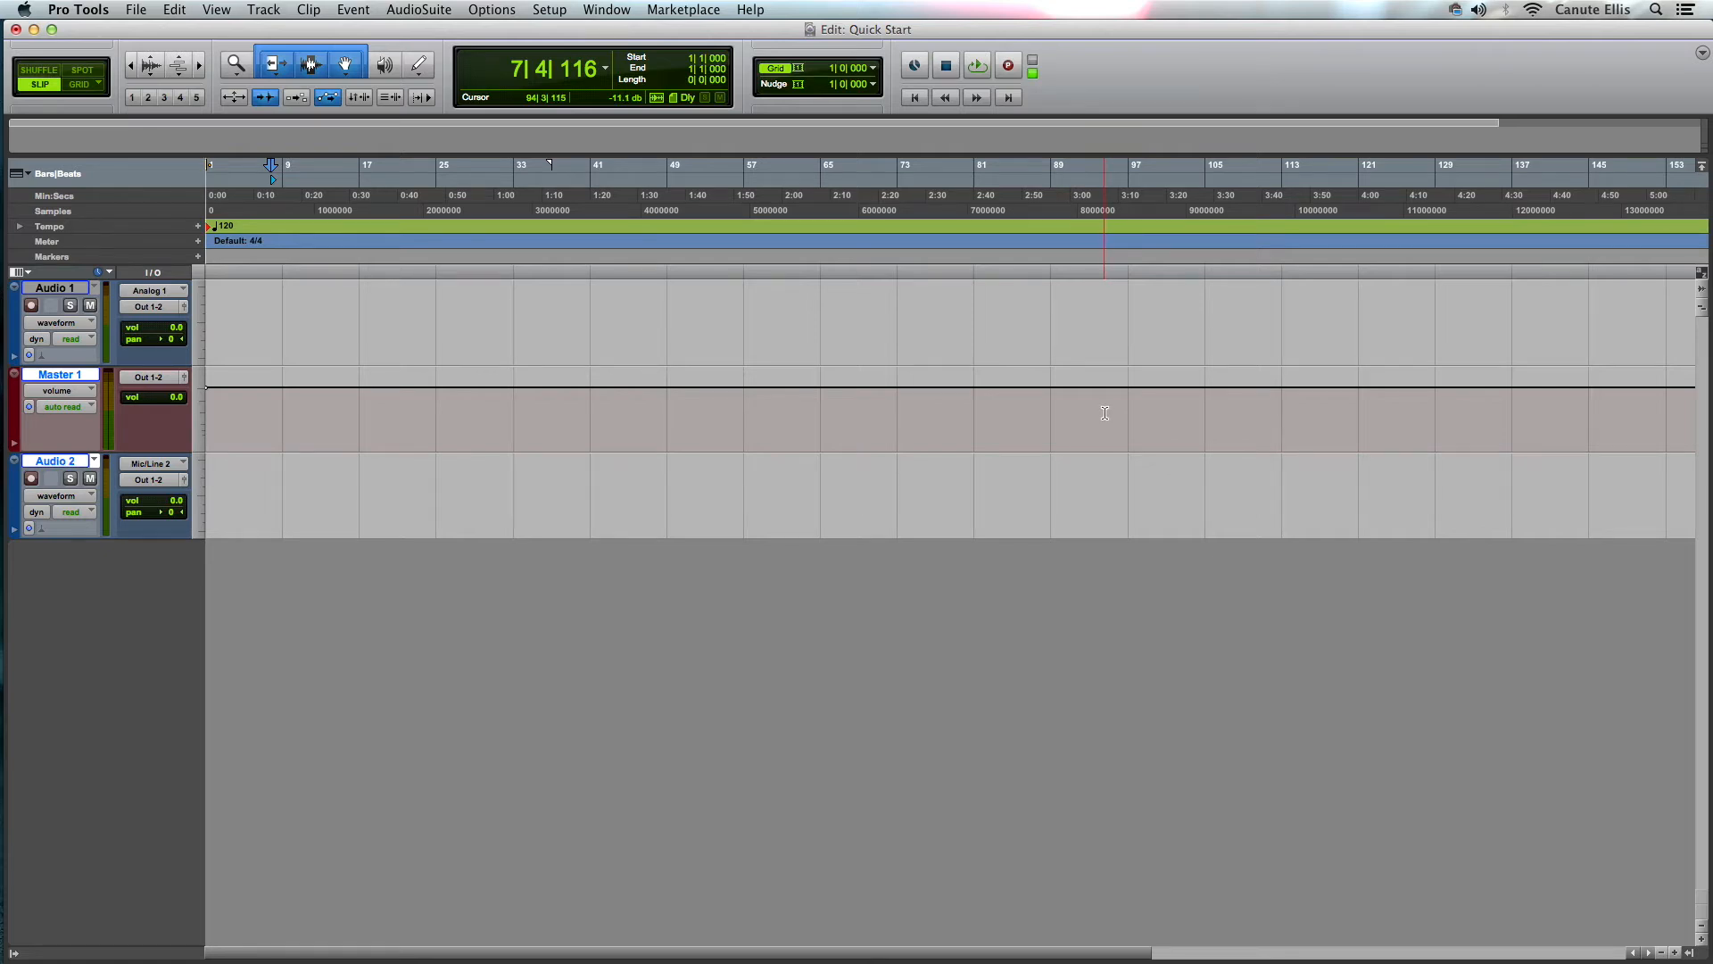
- Move the Audio 2 track above Master 1 in the track list
left_click(140, 599)
left_click(58, 288)
mouse_move(63, 290)
left_mouse_down()
mouse_move(61, 524)
mouse_move(63, 283)
left_mouse_up()
left_click_drag(58, 460, 61, 383)
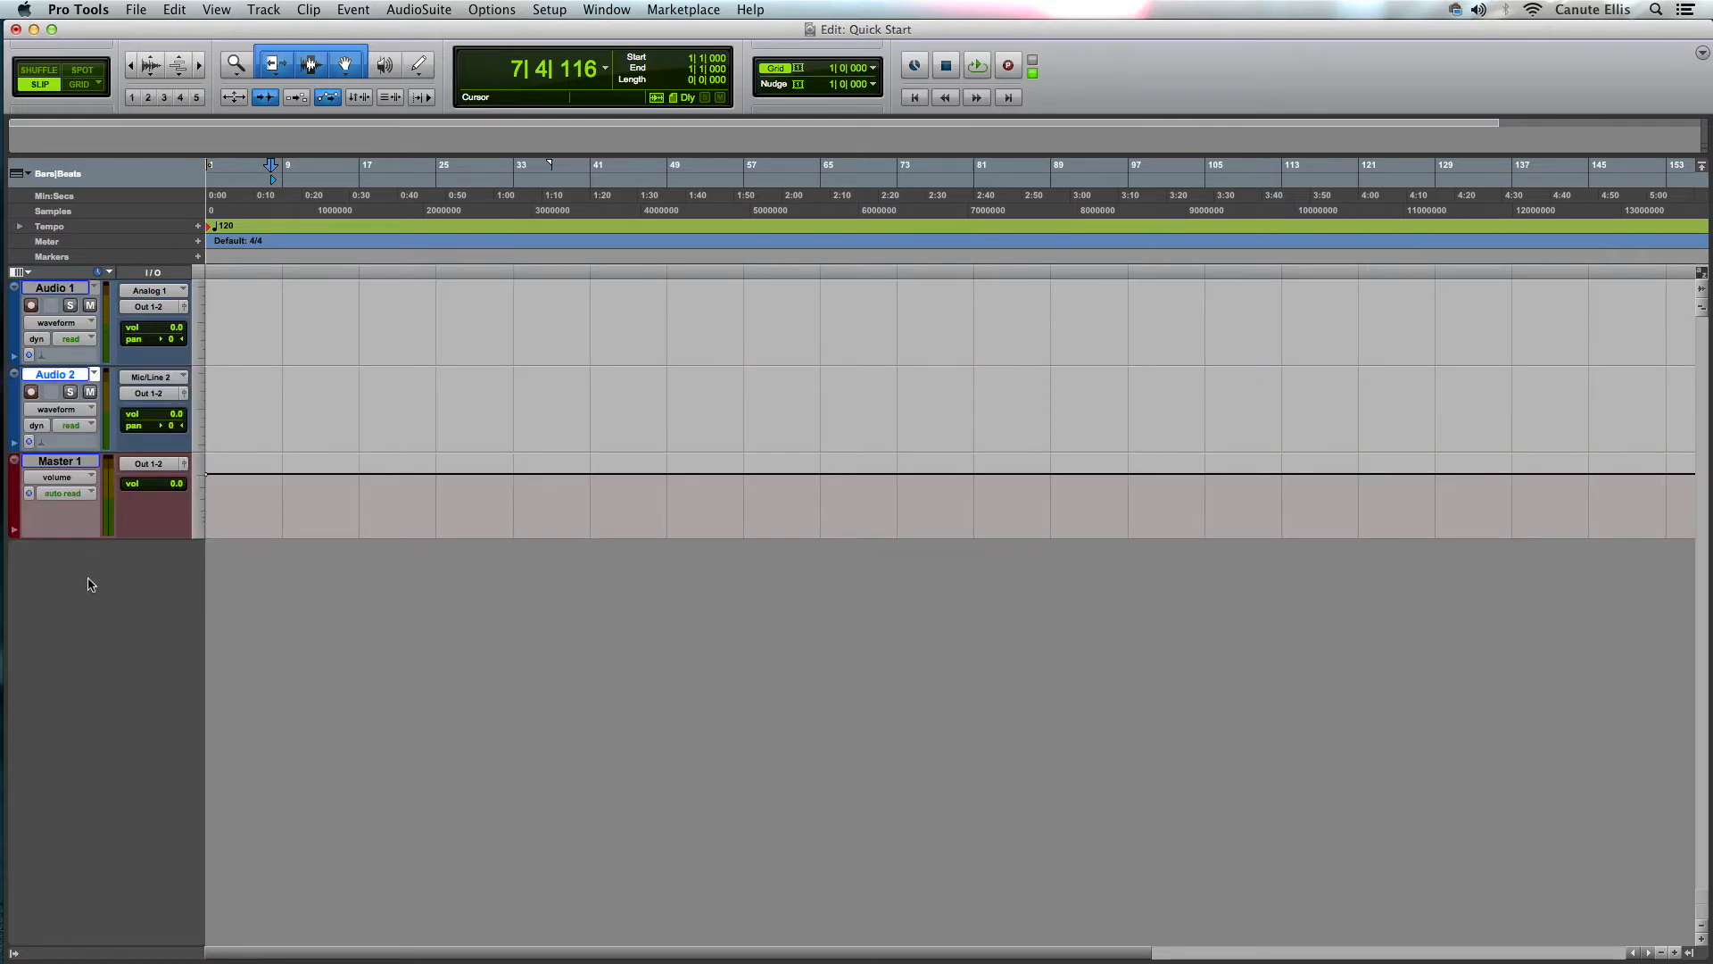
- Create a click track and move it below the Master 1 track
left_click(276, 15)
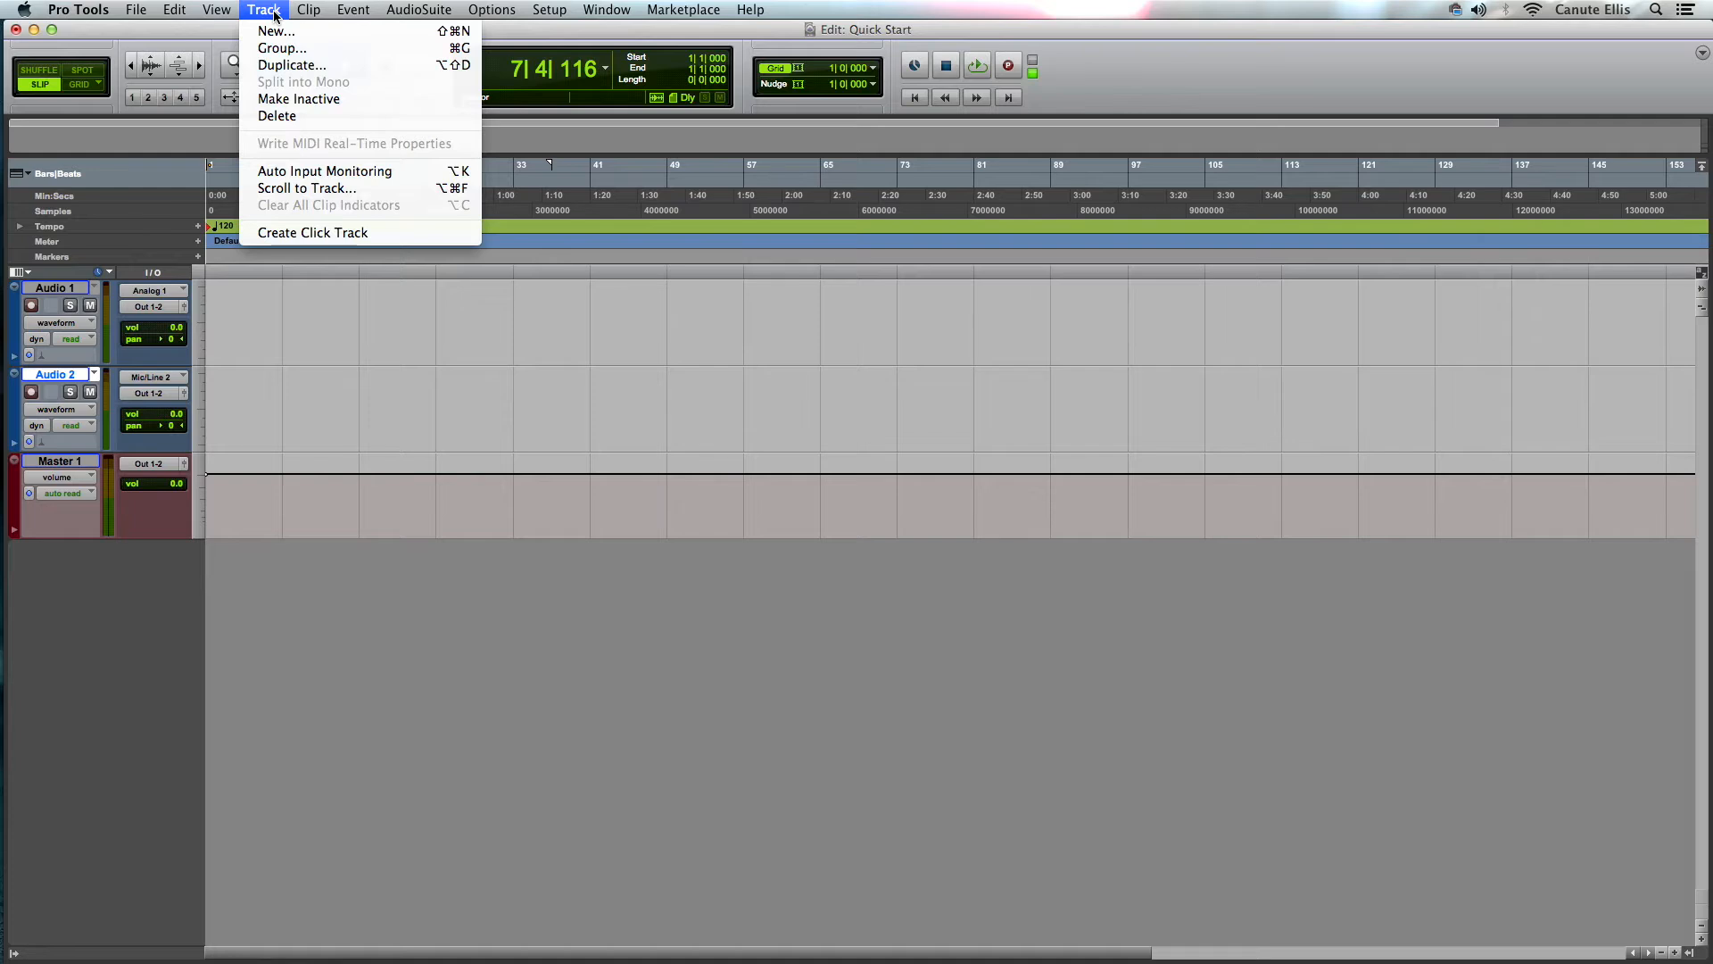
left_click(318, 234)
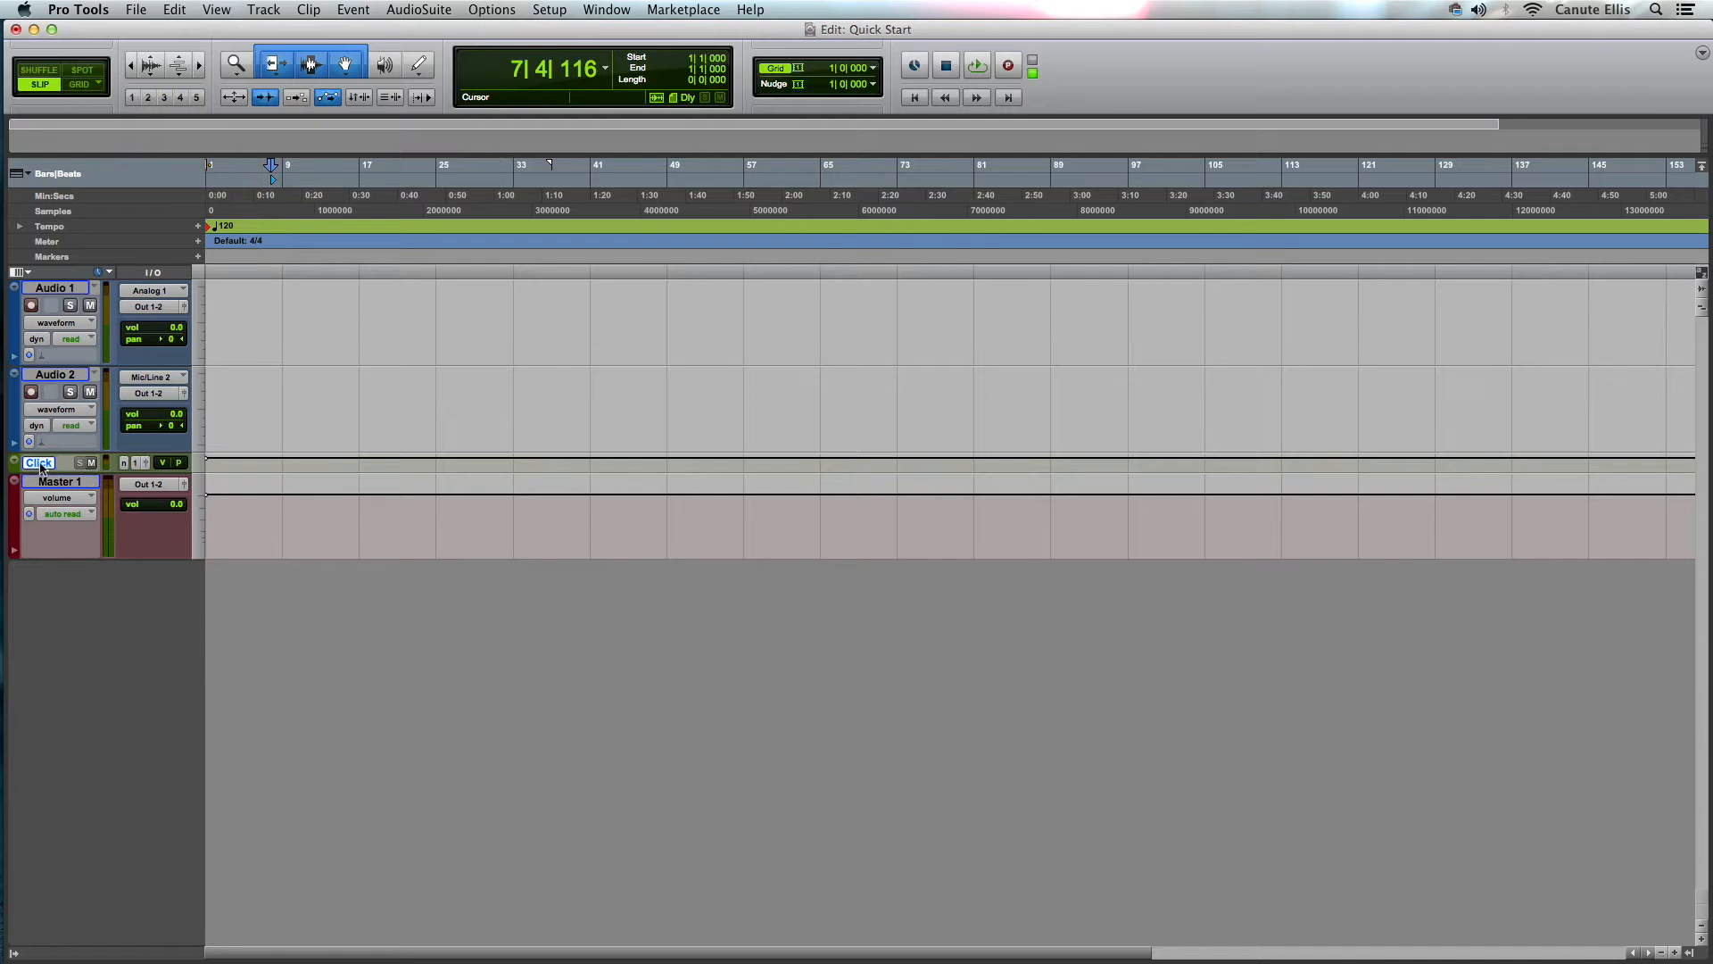
left_click_drag(42, 466, 40, 551)
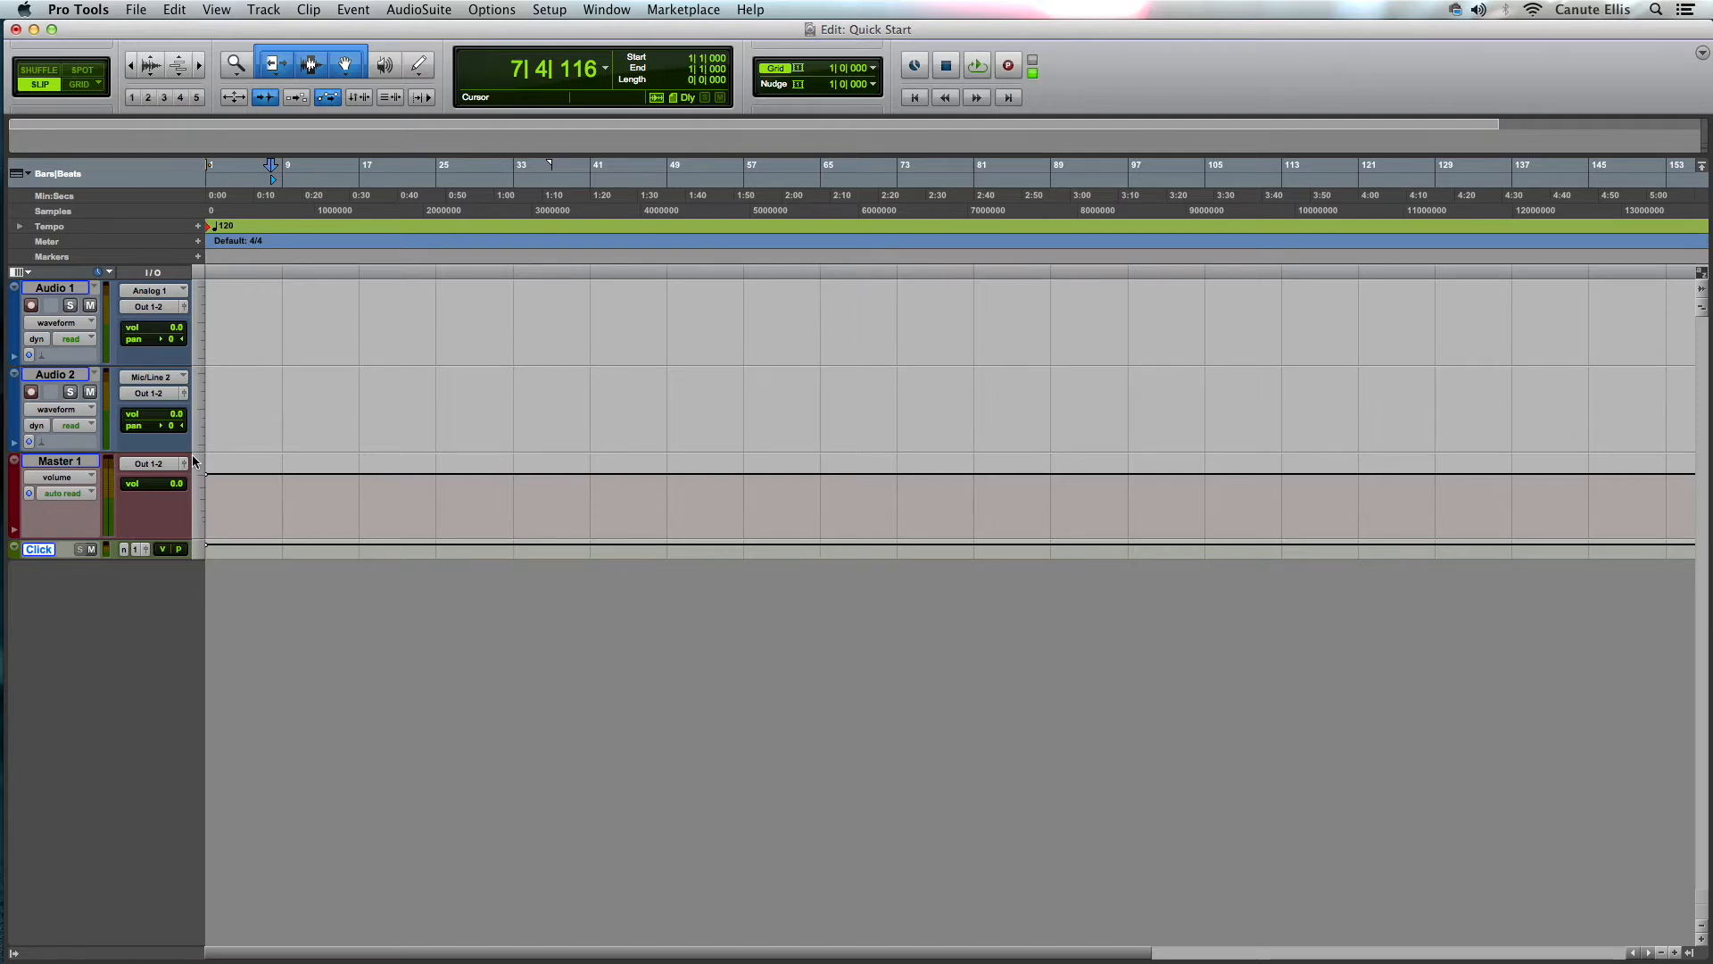
- Switch to the Mix window and rename the Audio 1 track as Dx100
key("super+equal")
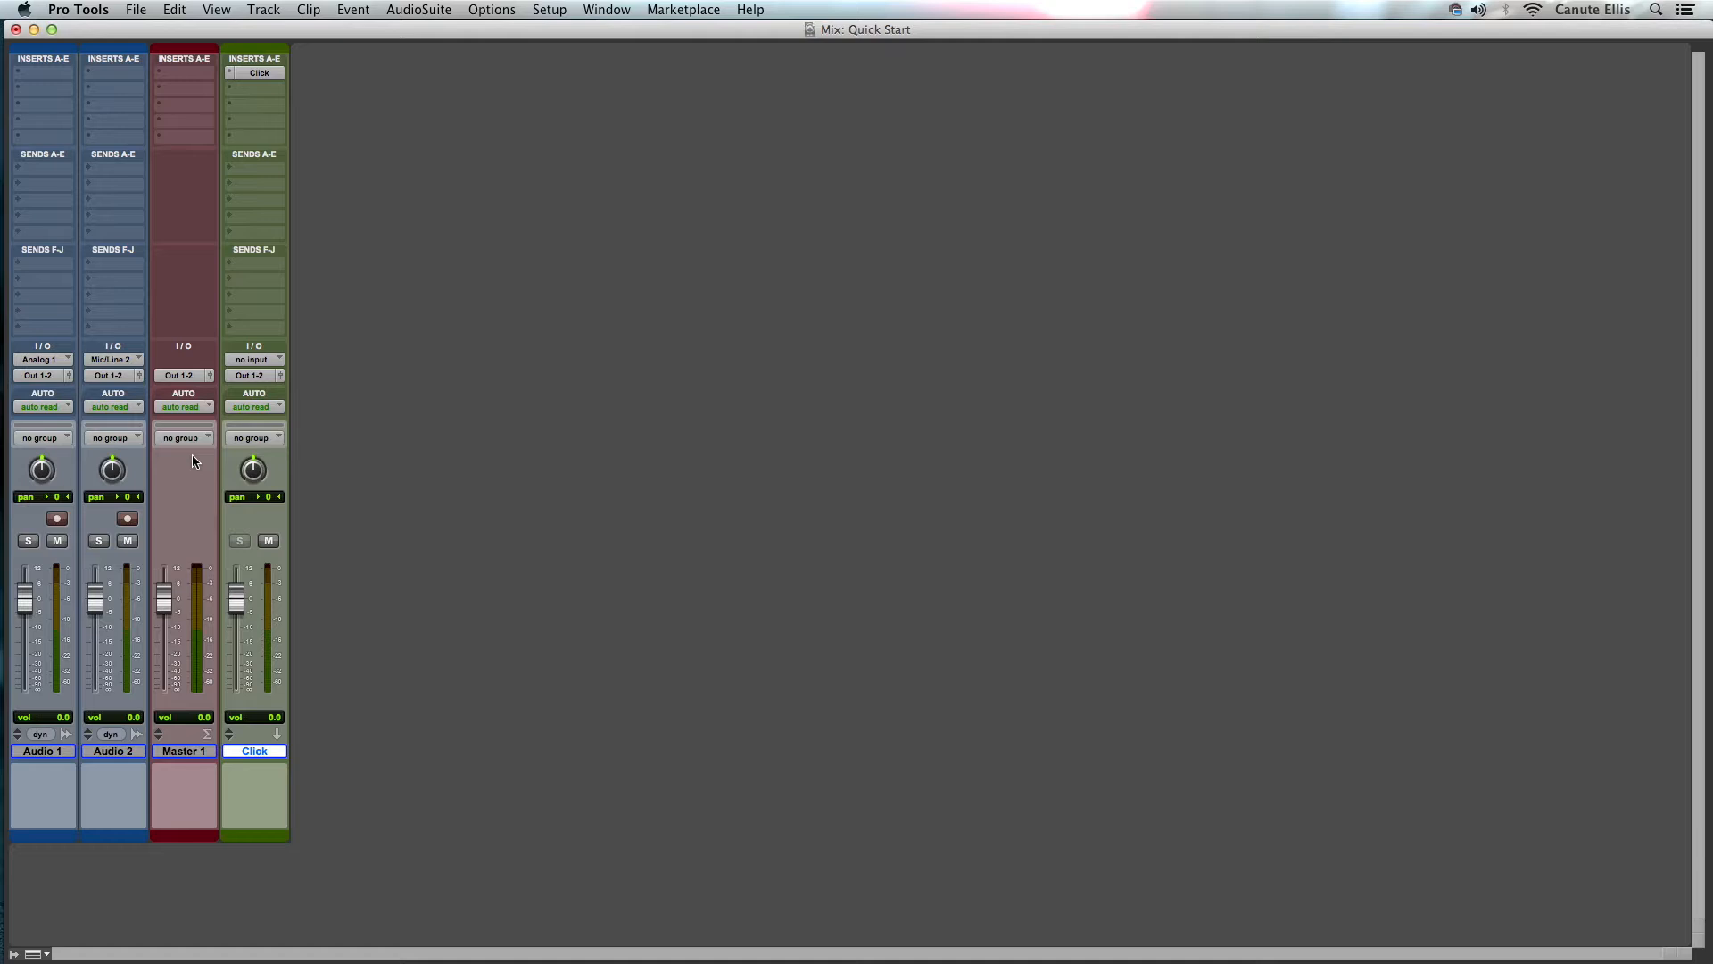
double_click(43, 751)
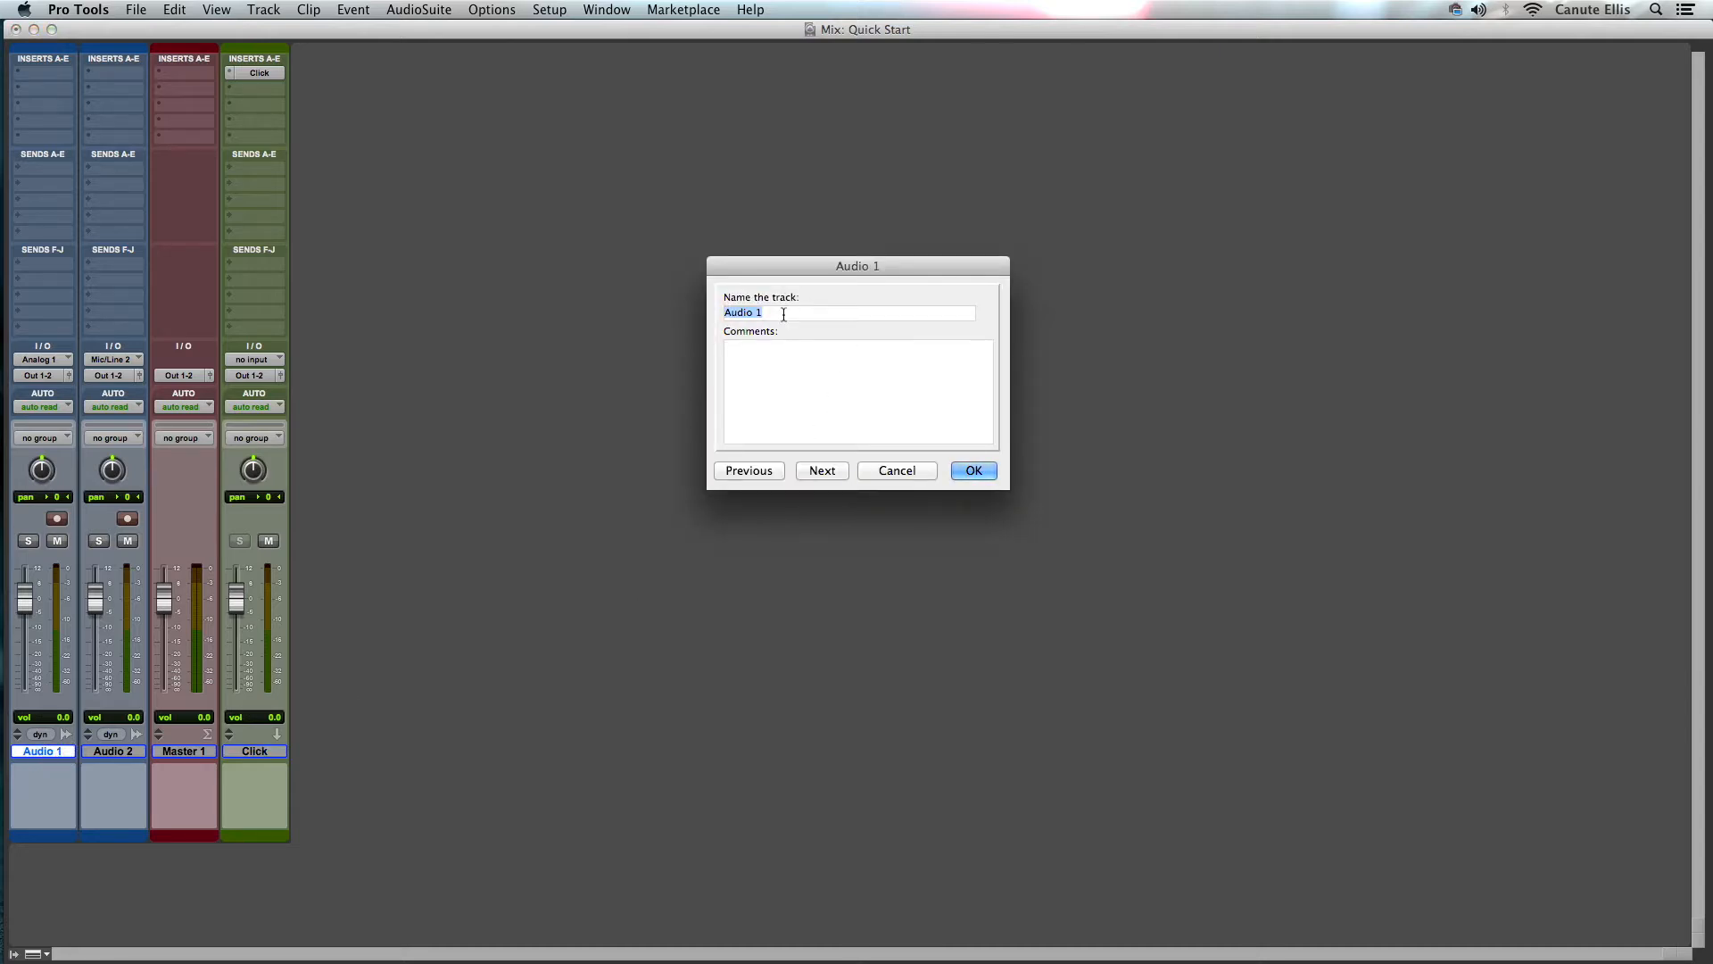
type("Dx100")
left_click(975, 471)
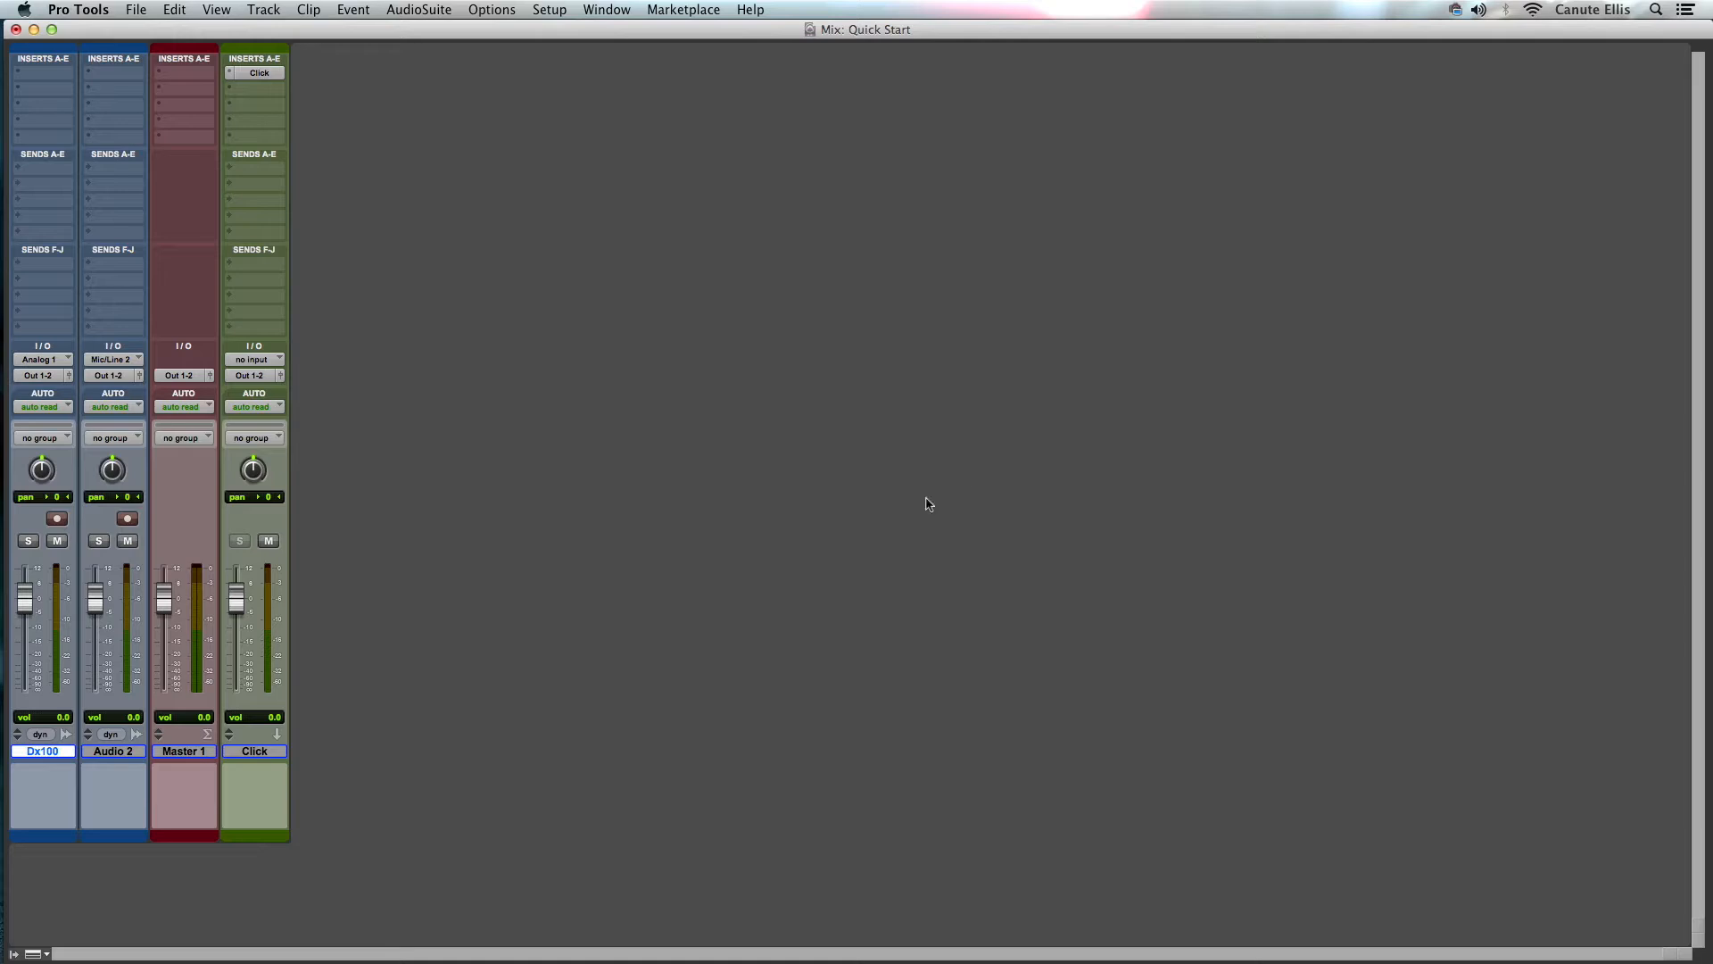
- Rename the Audio 2 track as Vocals
double_click(133, 754)
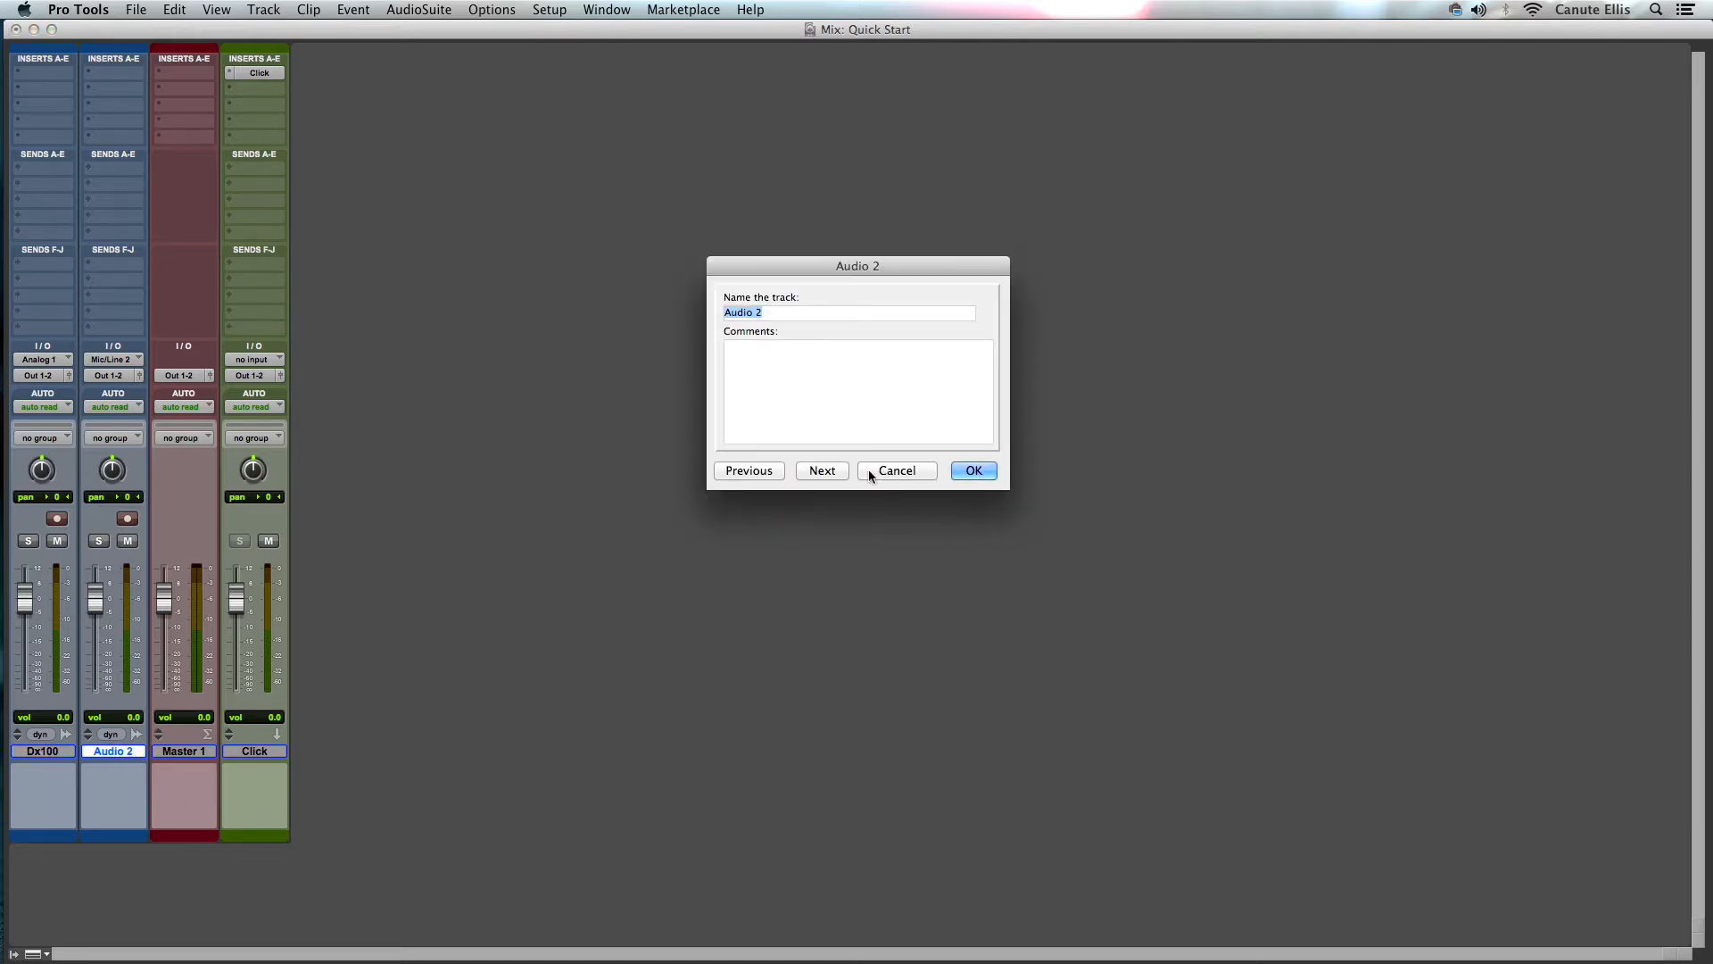
left_click(822, 471)
left_click(822, 471)
left_click(830, 470)
type("Vocals")
left_click(987, 471)
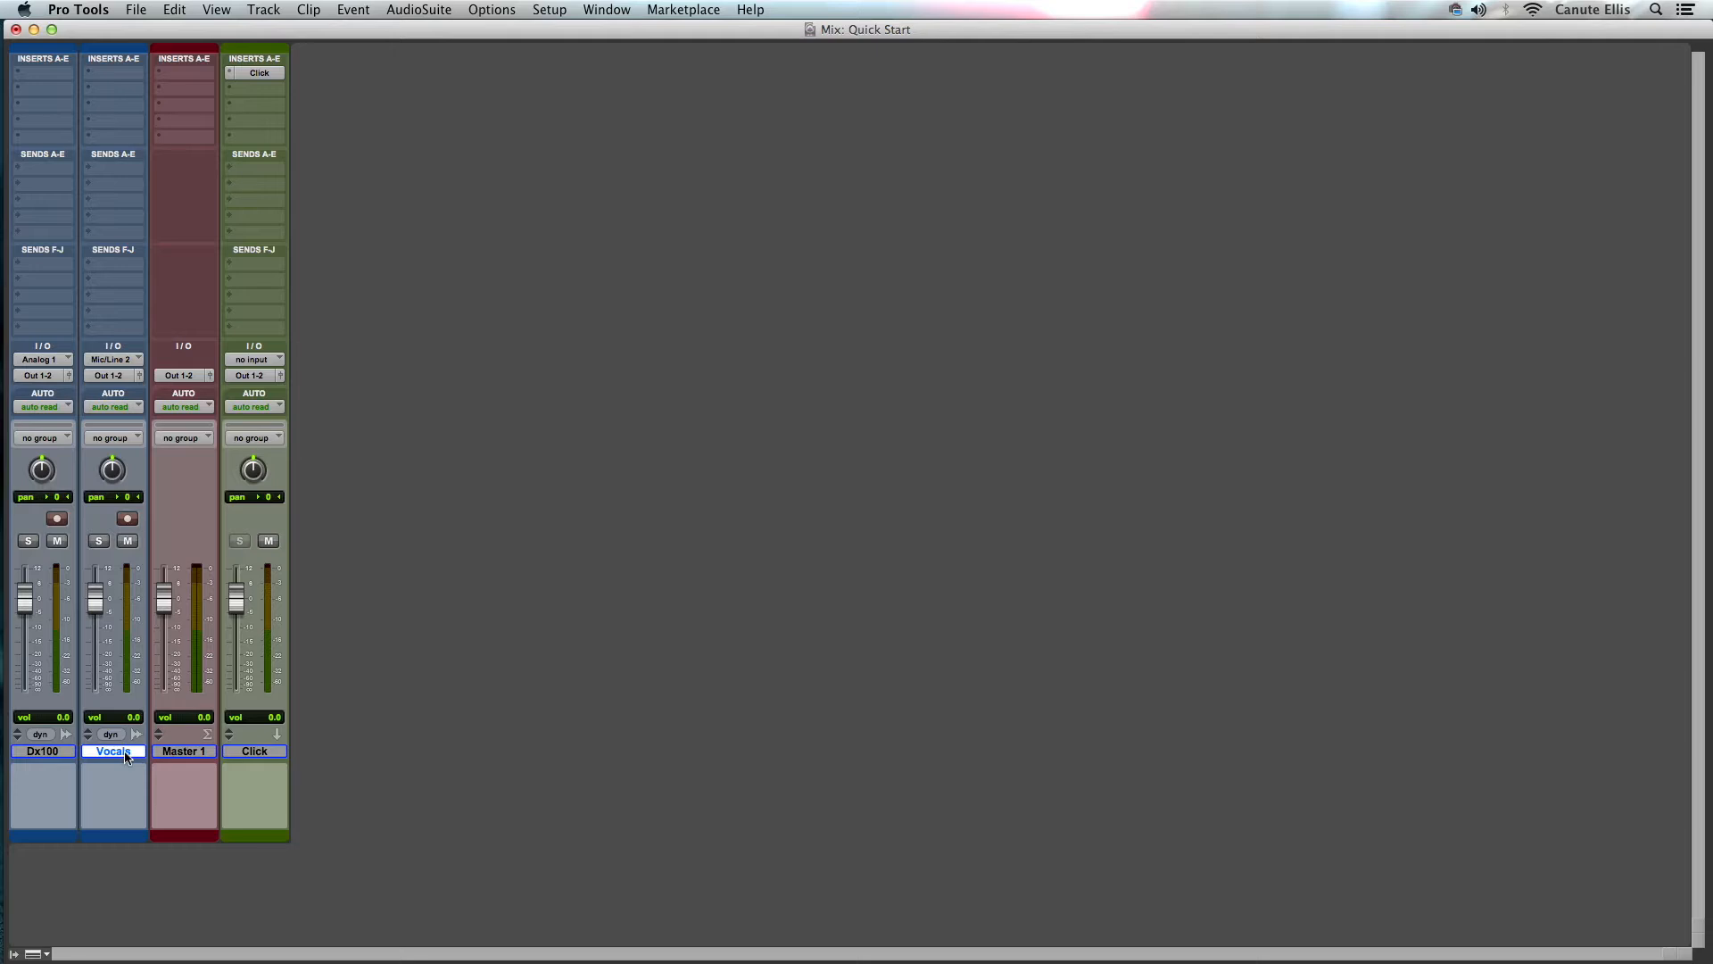
- Switch to the Edit window and set the session tempo at bar 1 to 74 BPM
key("super+equal")
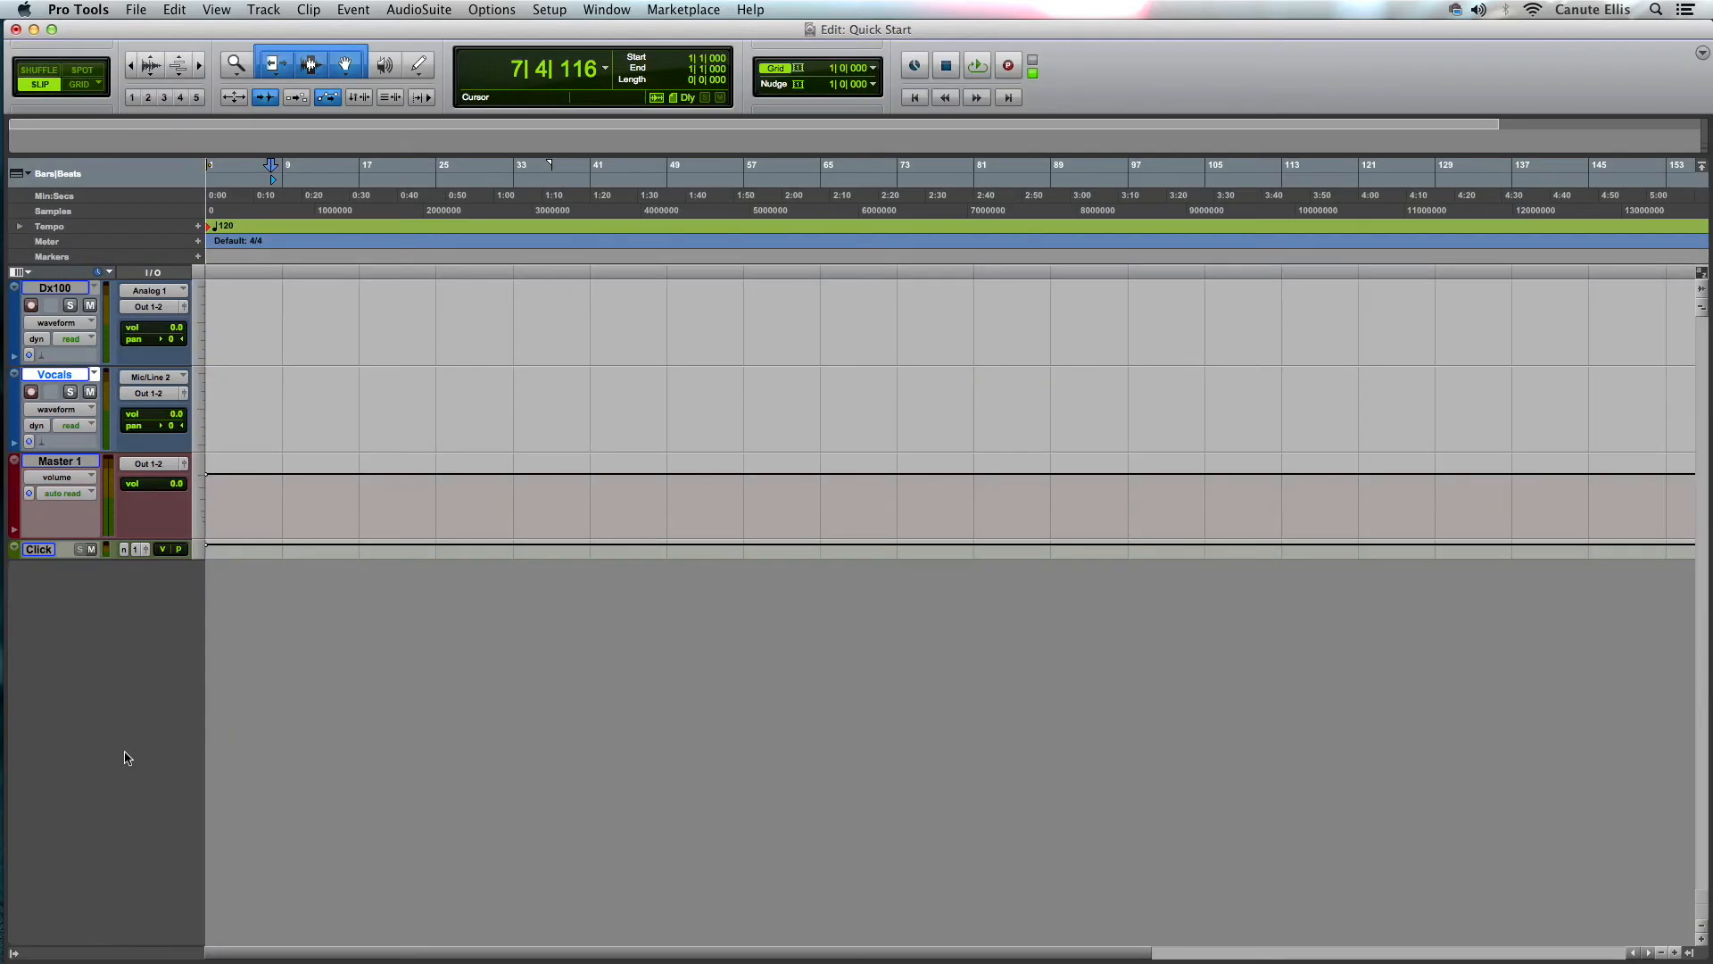
double_click(211, 228)
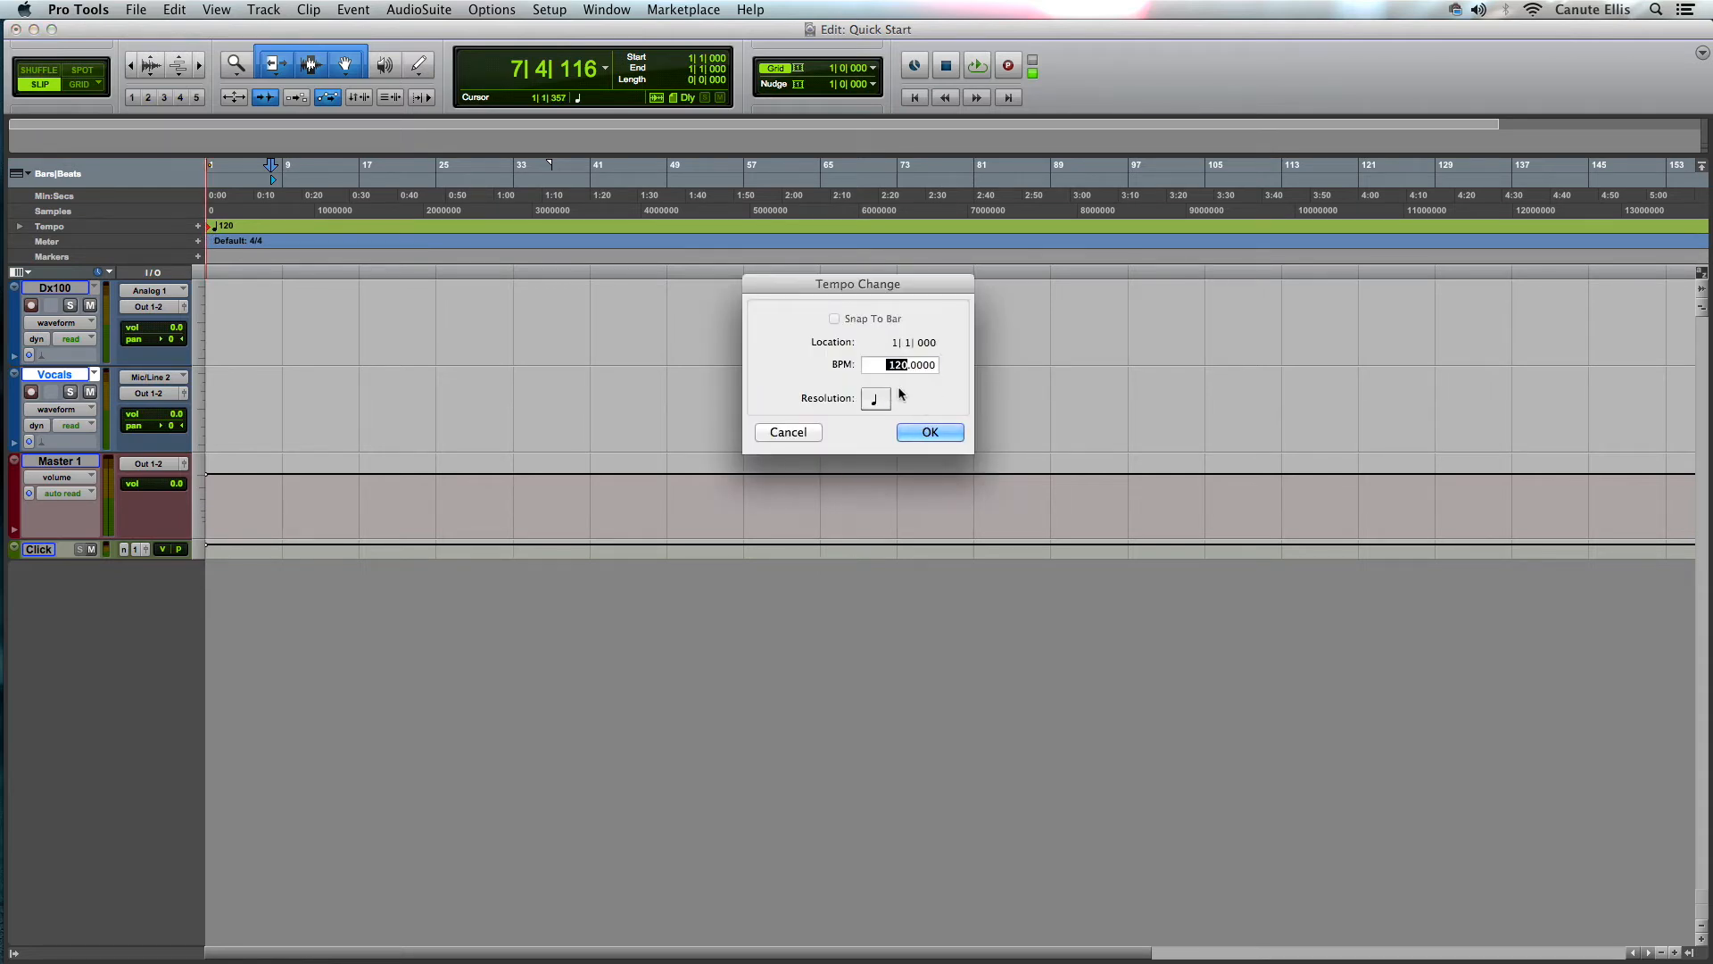
type("74")
key("Return")
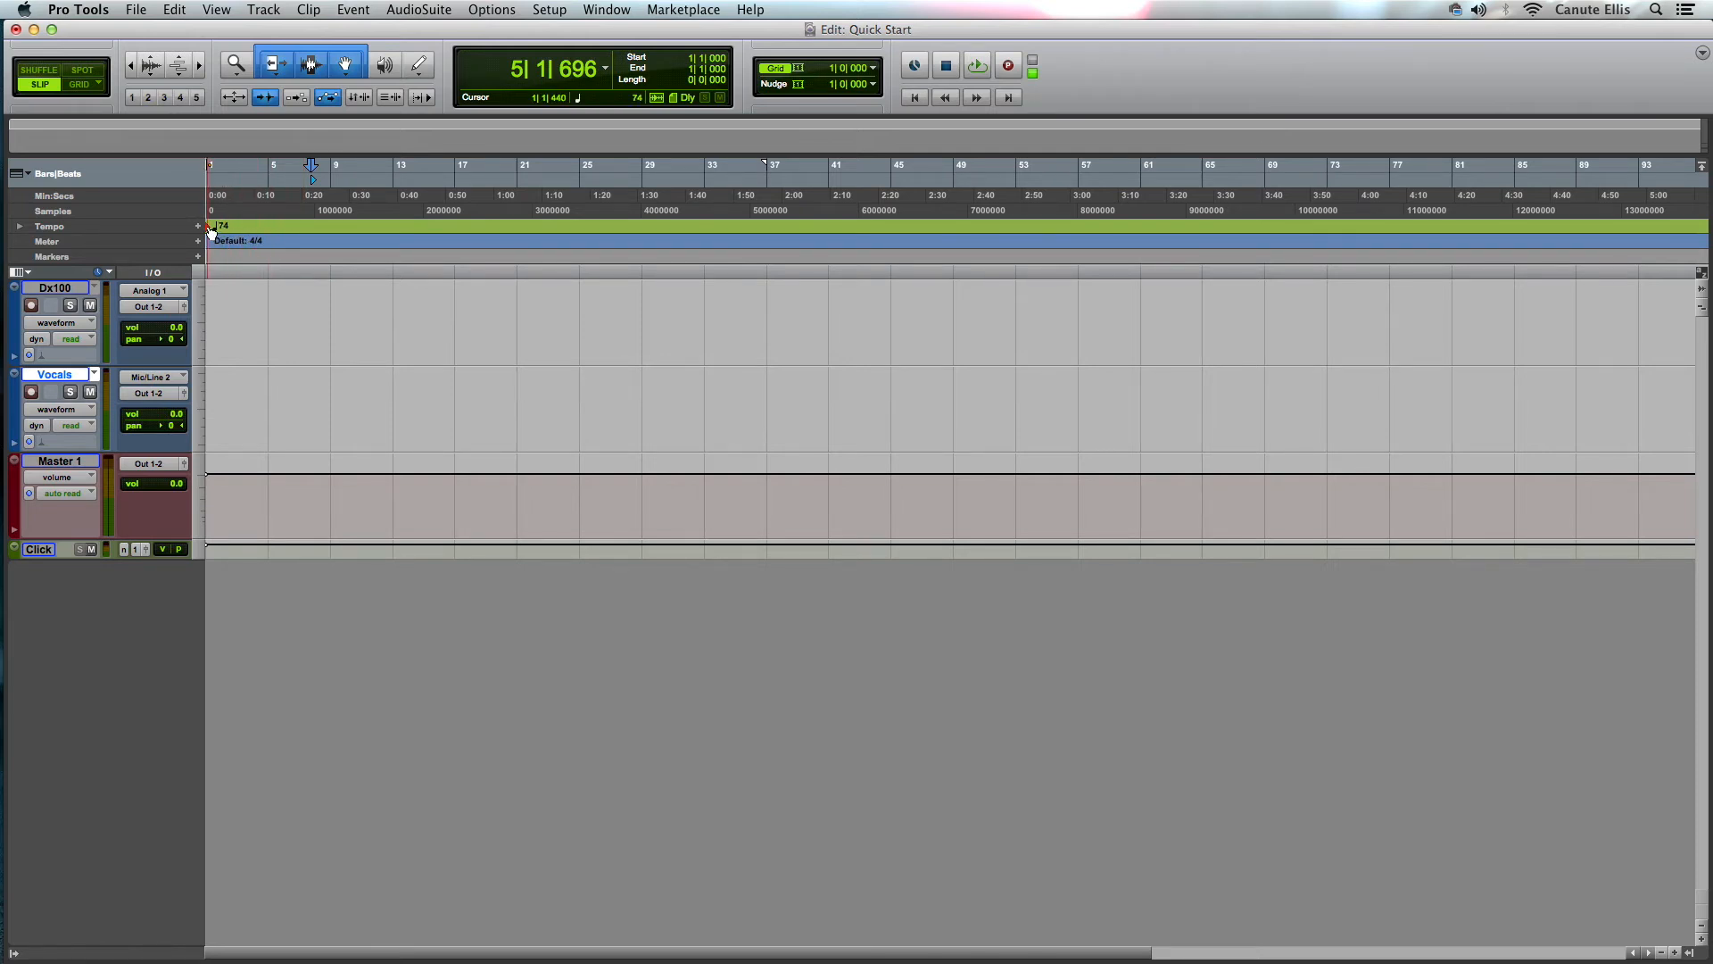
- Expand the tempo ruler and raise the tempo to about 107 BPM by editing the tempo graph, then collapse the ruler
double_click(211, 230)
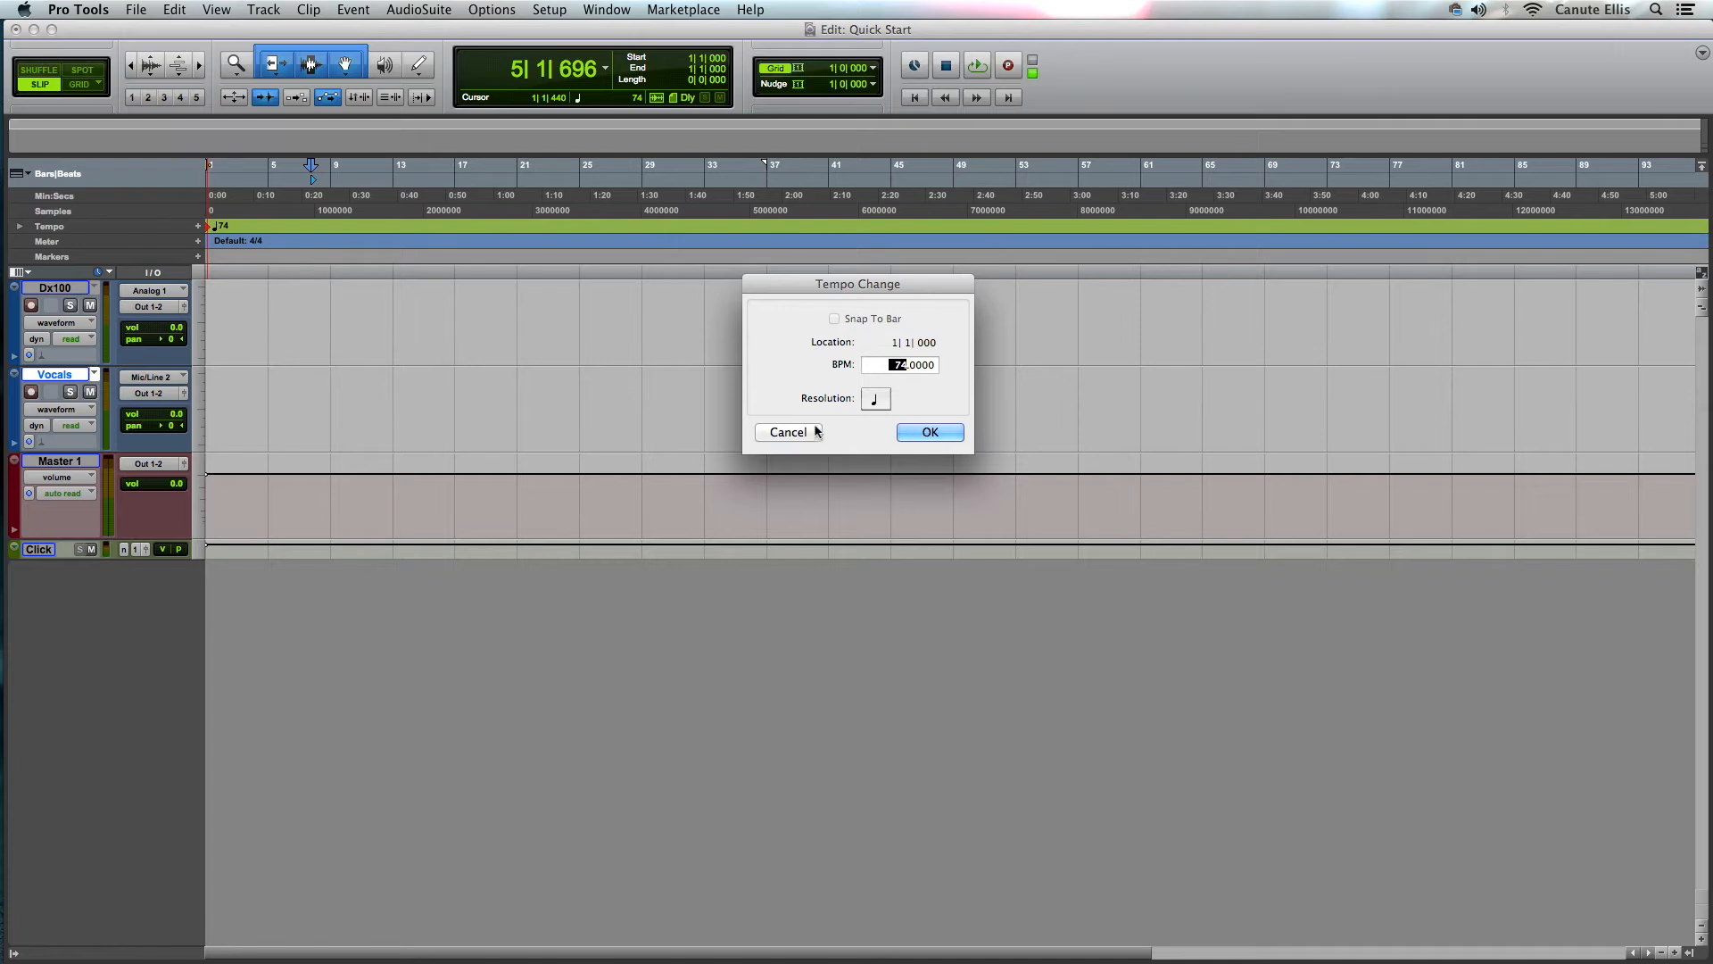
left_click(789, 433)
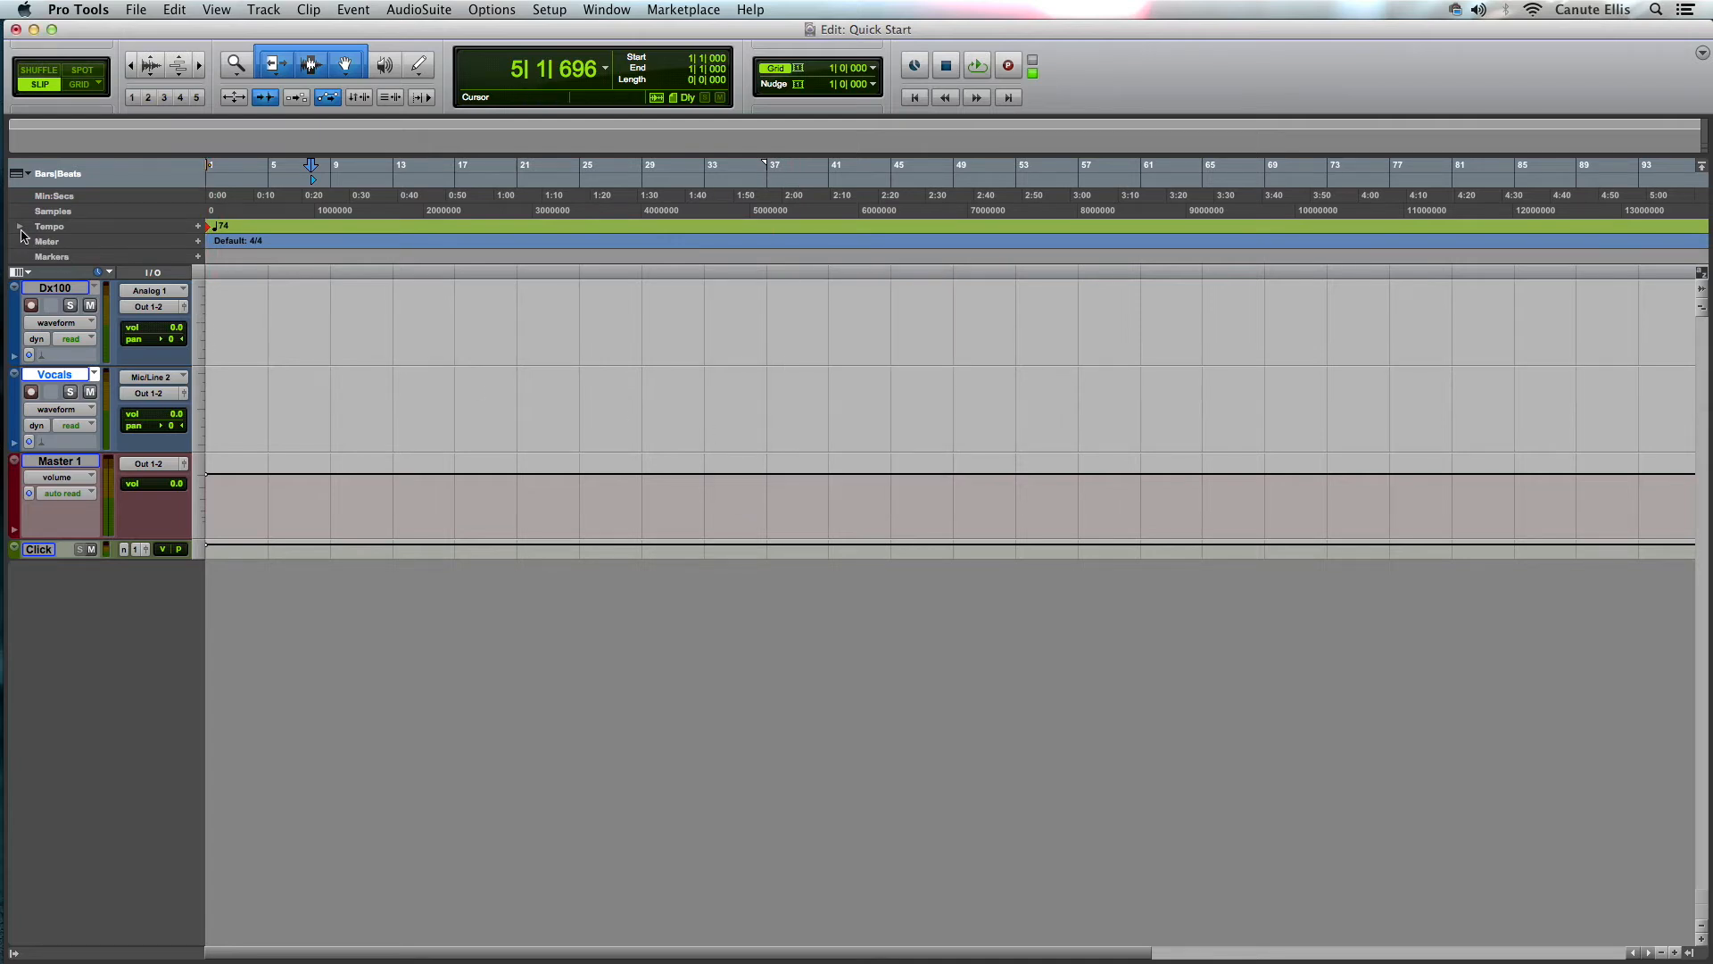
left_click(20, 228)
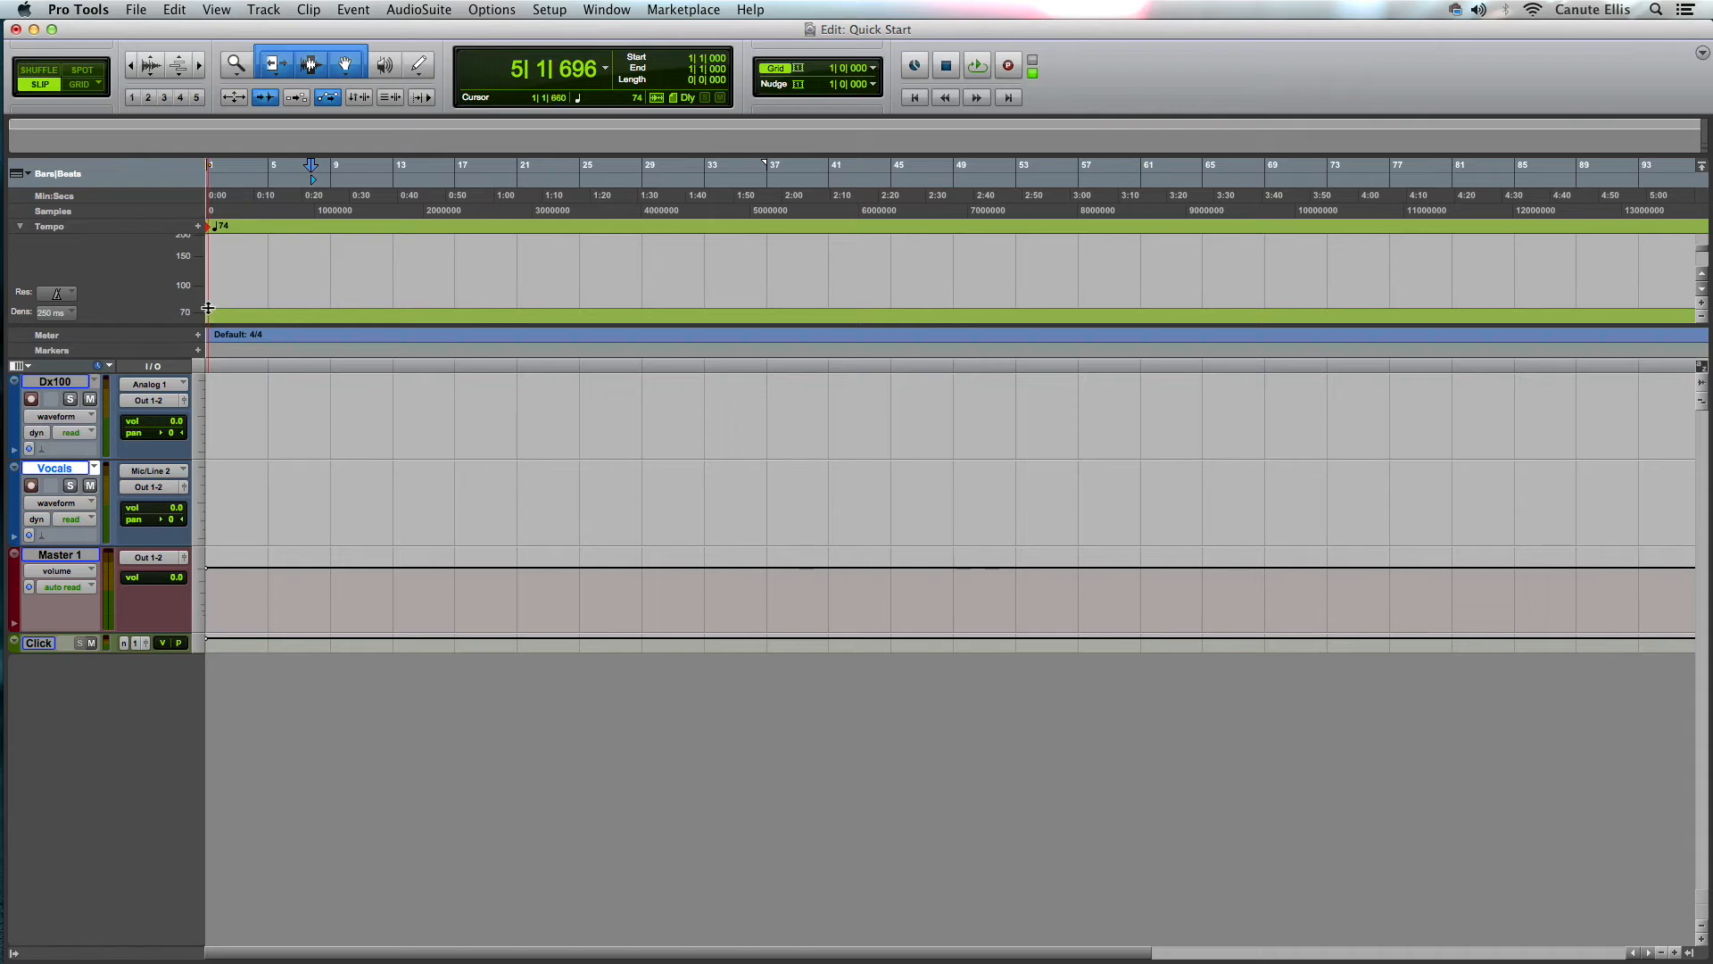
left_click(20, 227)
left_click(20, 227)
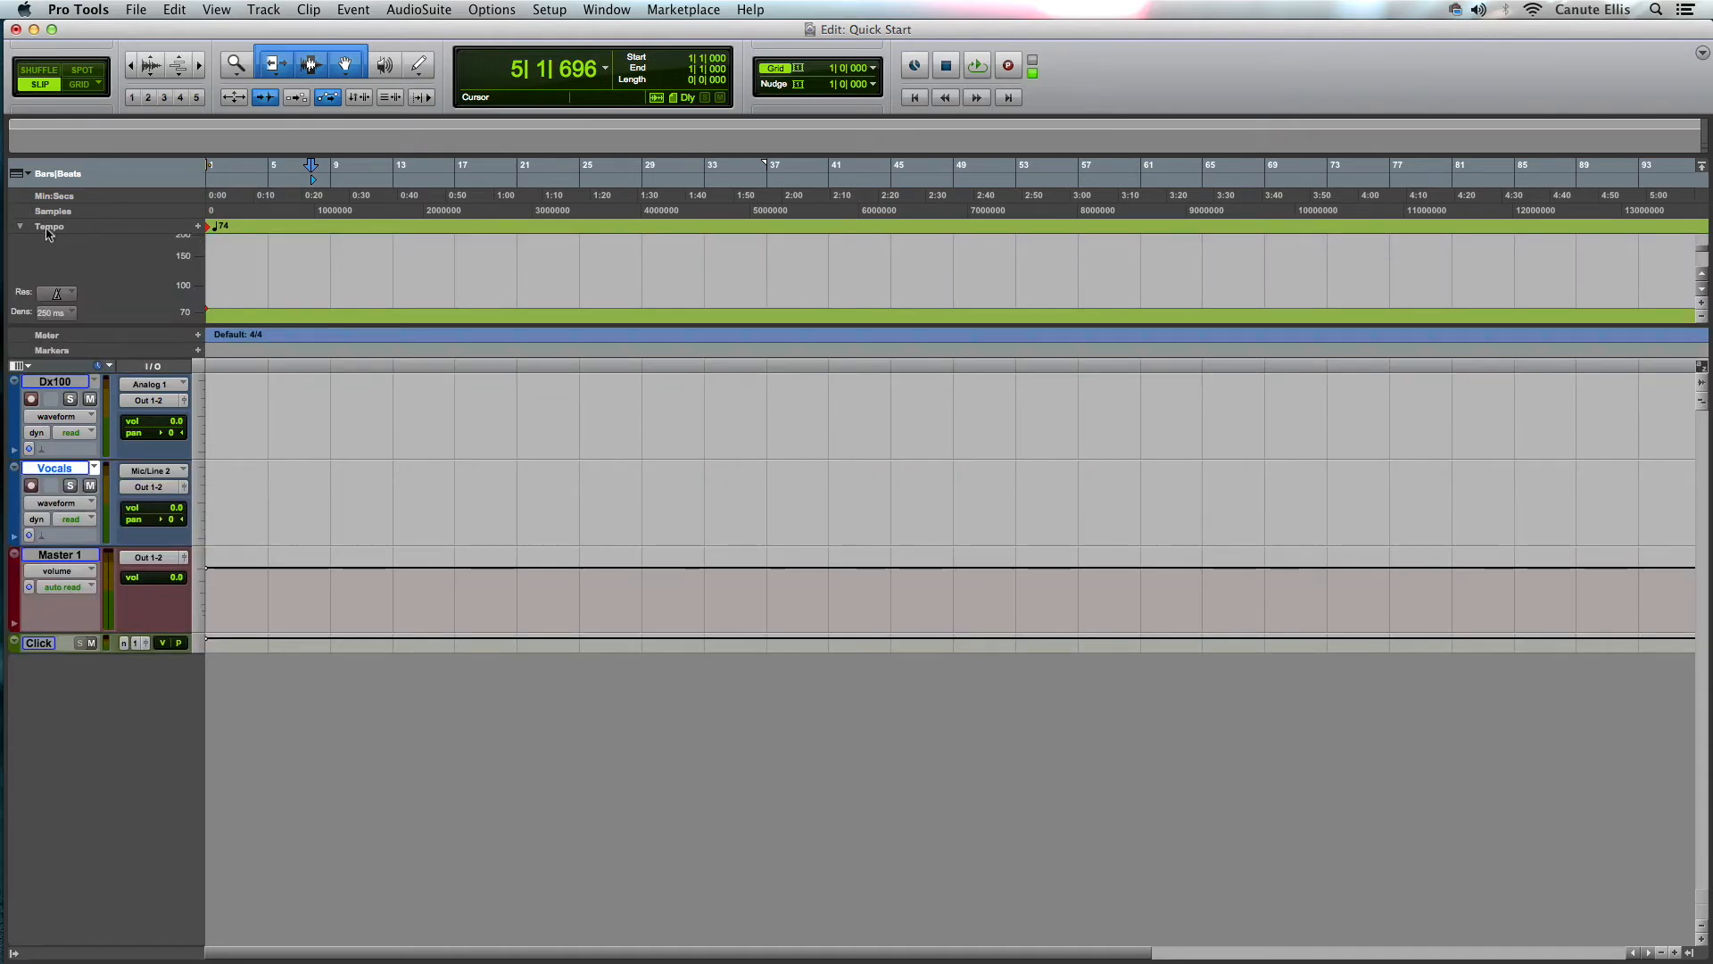
mouse_move(211, 308)
left_mouse_down()
mouse_move(207, 234)
mouse_move(204, 283)
left_mouse_up()
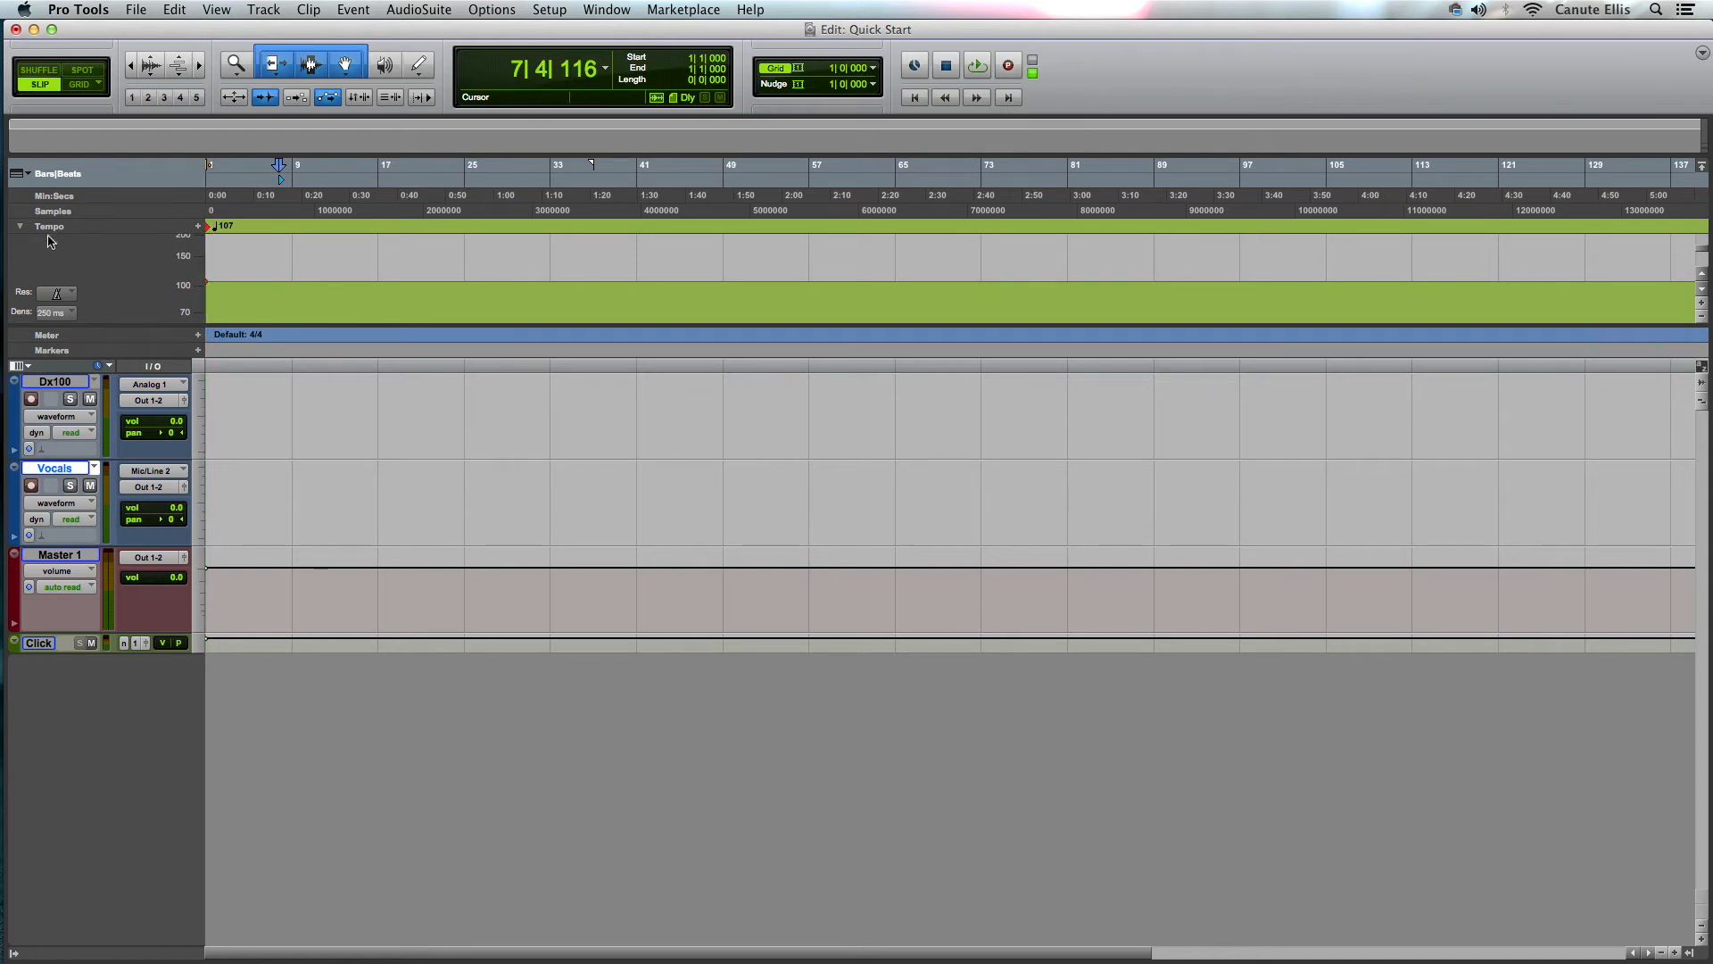
left_click(20, 225)
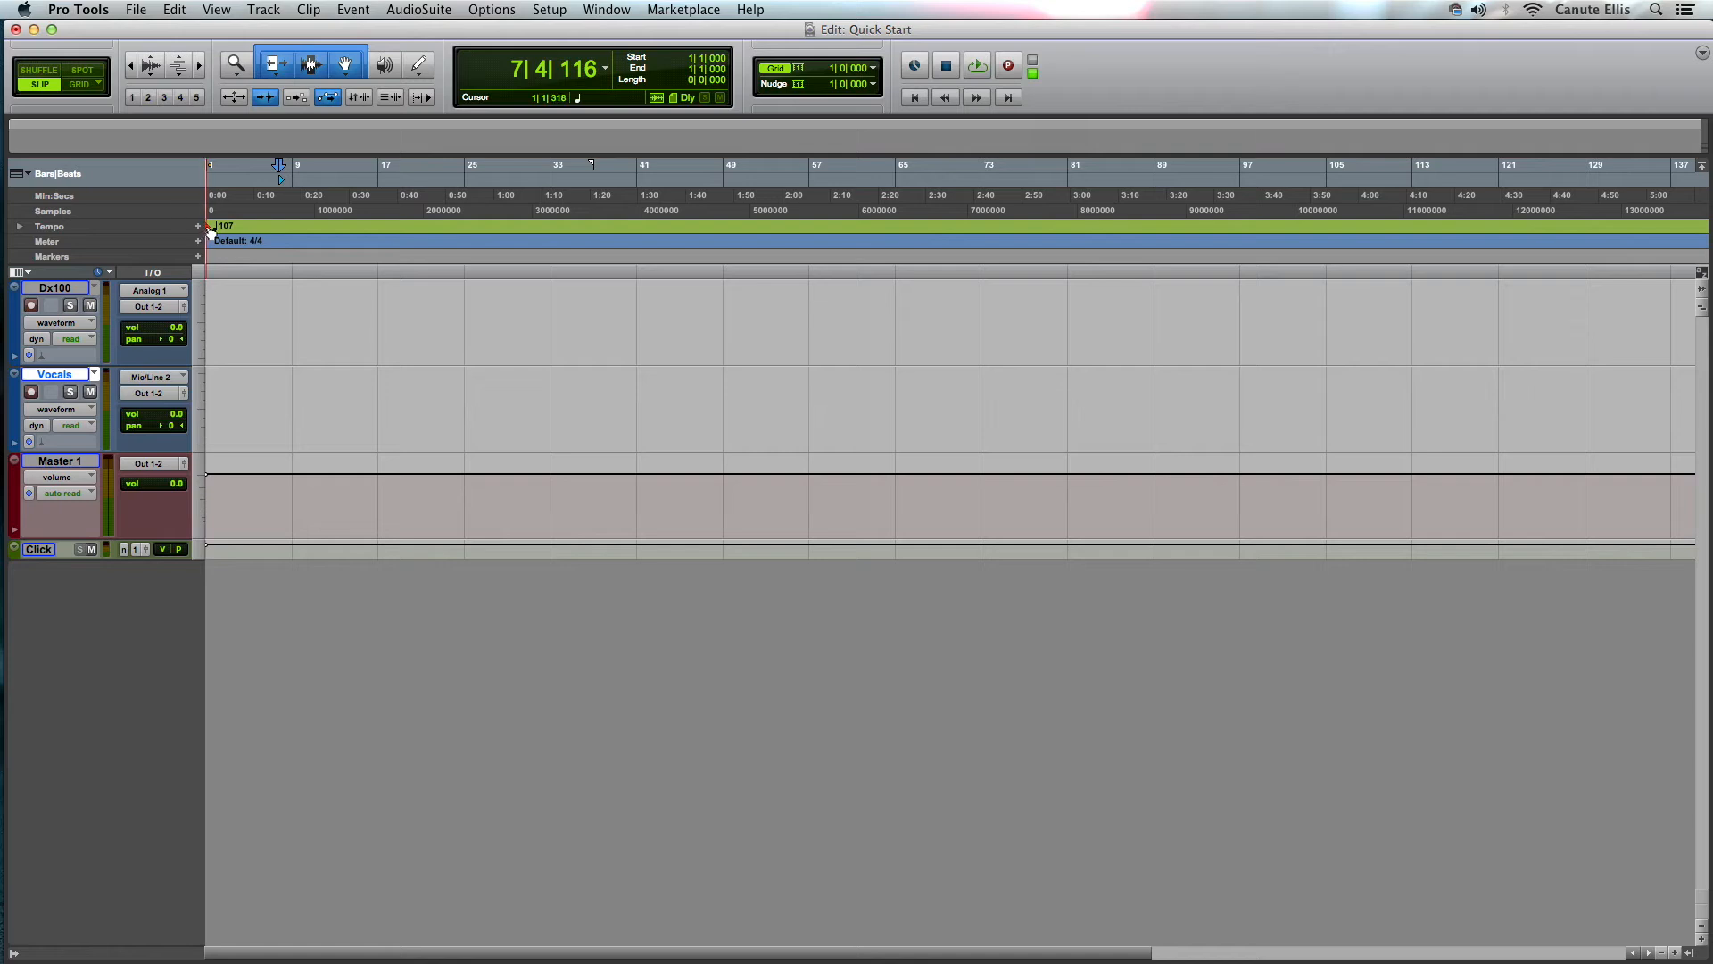
- Set the tempo at bar 1 back to 74 BPM in the tempo change dialog
double_click(206, 226)
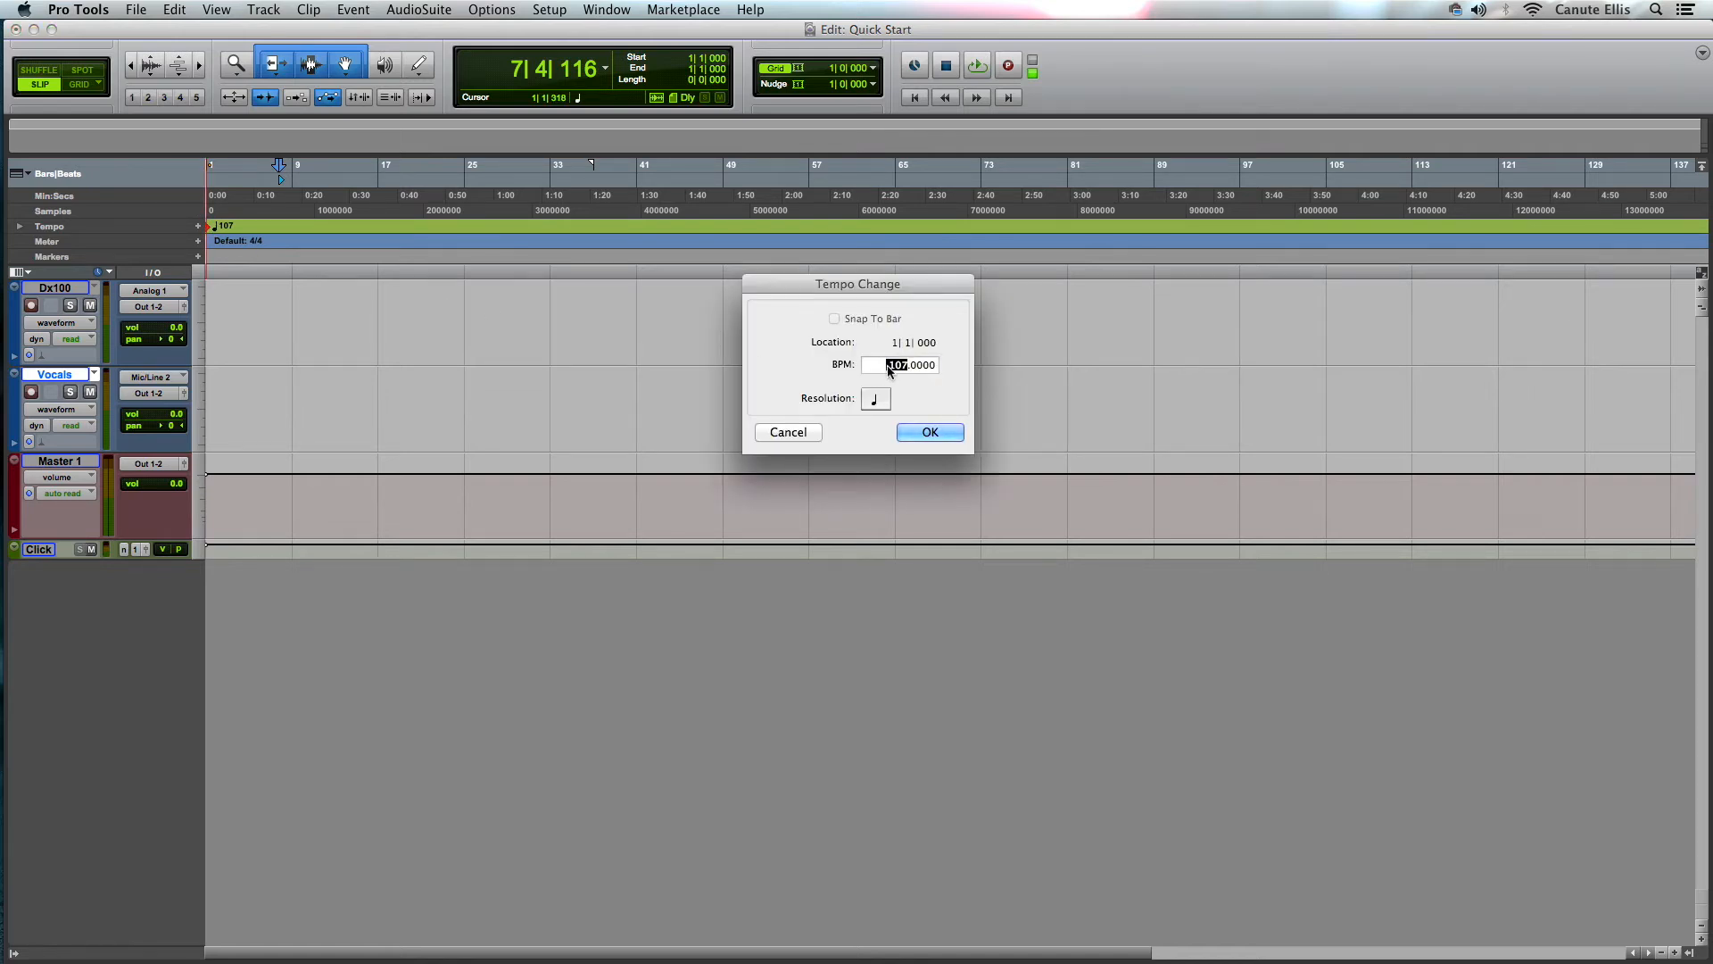
type("168")
type("189")
type("277")
type("74")
key("Return")
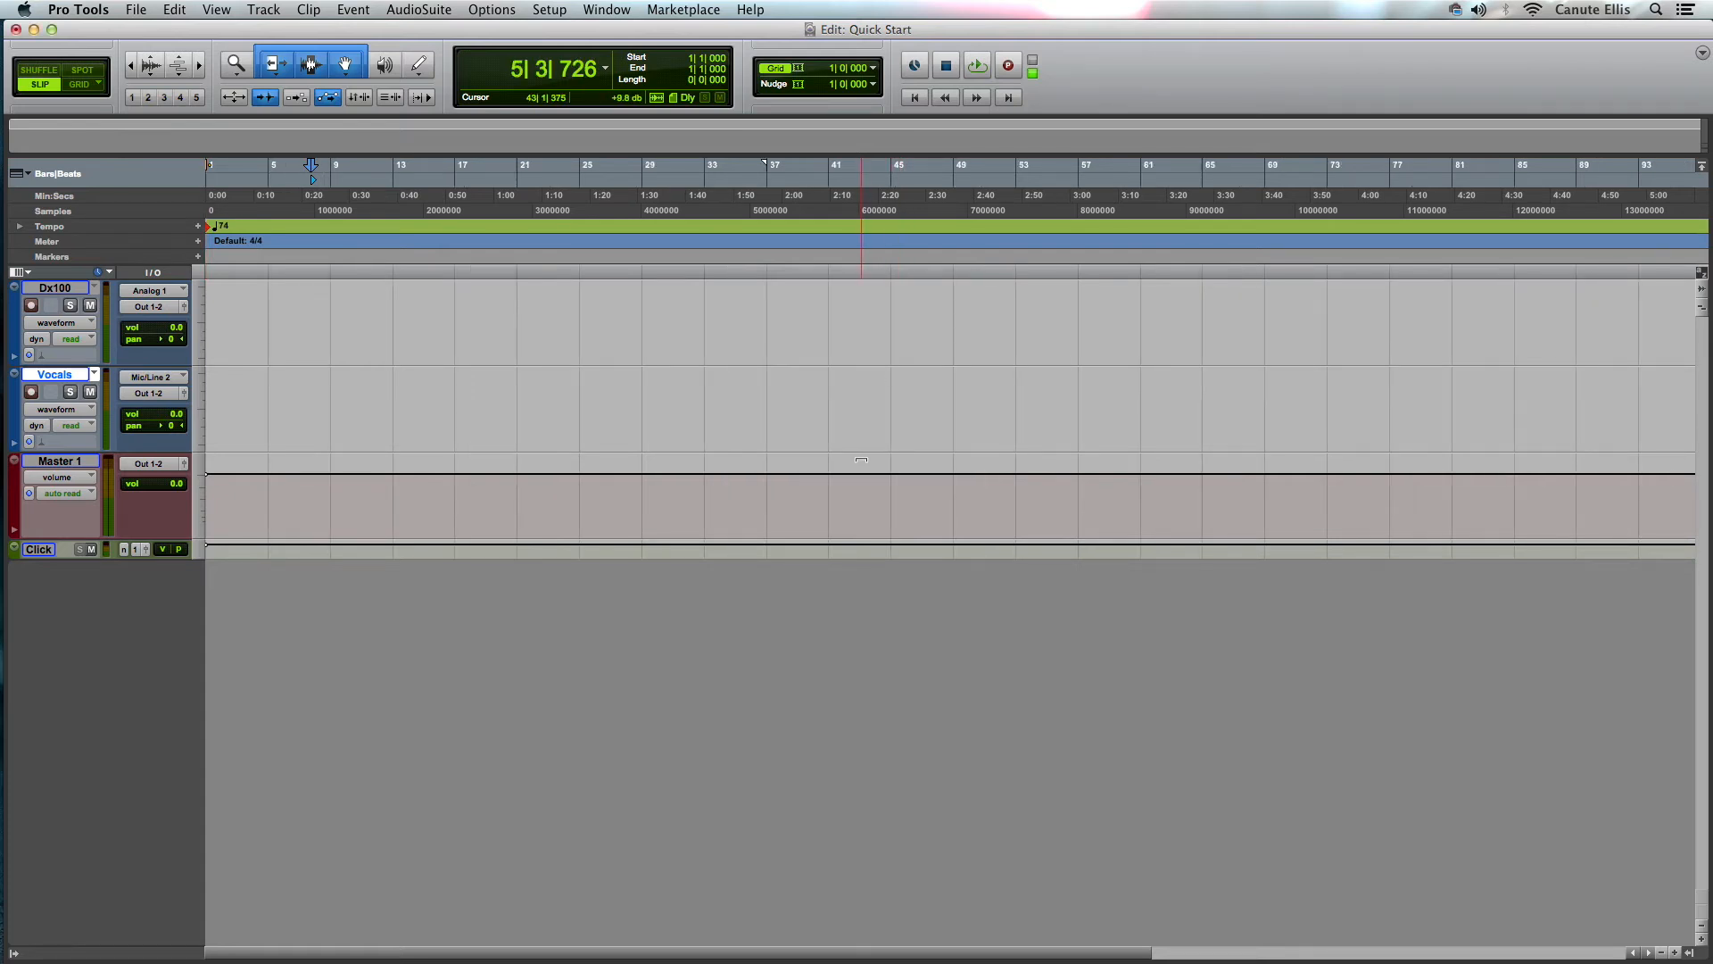
- Record-enable the Dx100 track and set its input to Mic/Line 2 (Mono)
left_click(32, 306)
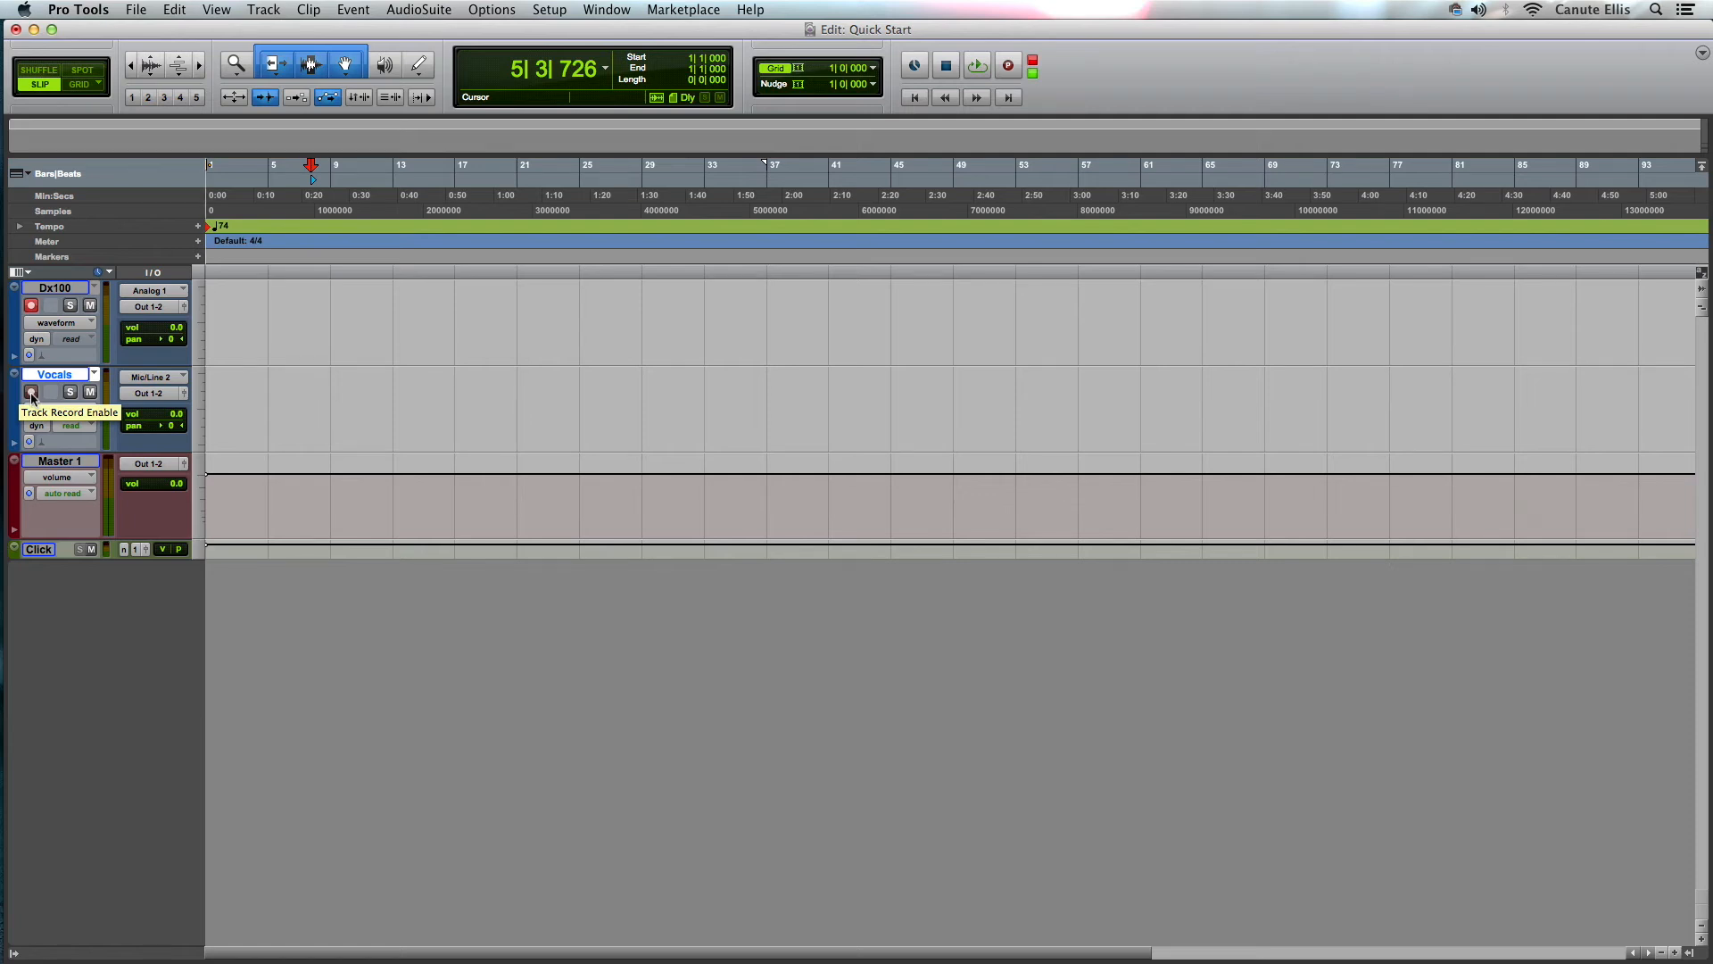
left_click(162, 291)
mouse_move(165, 291)
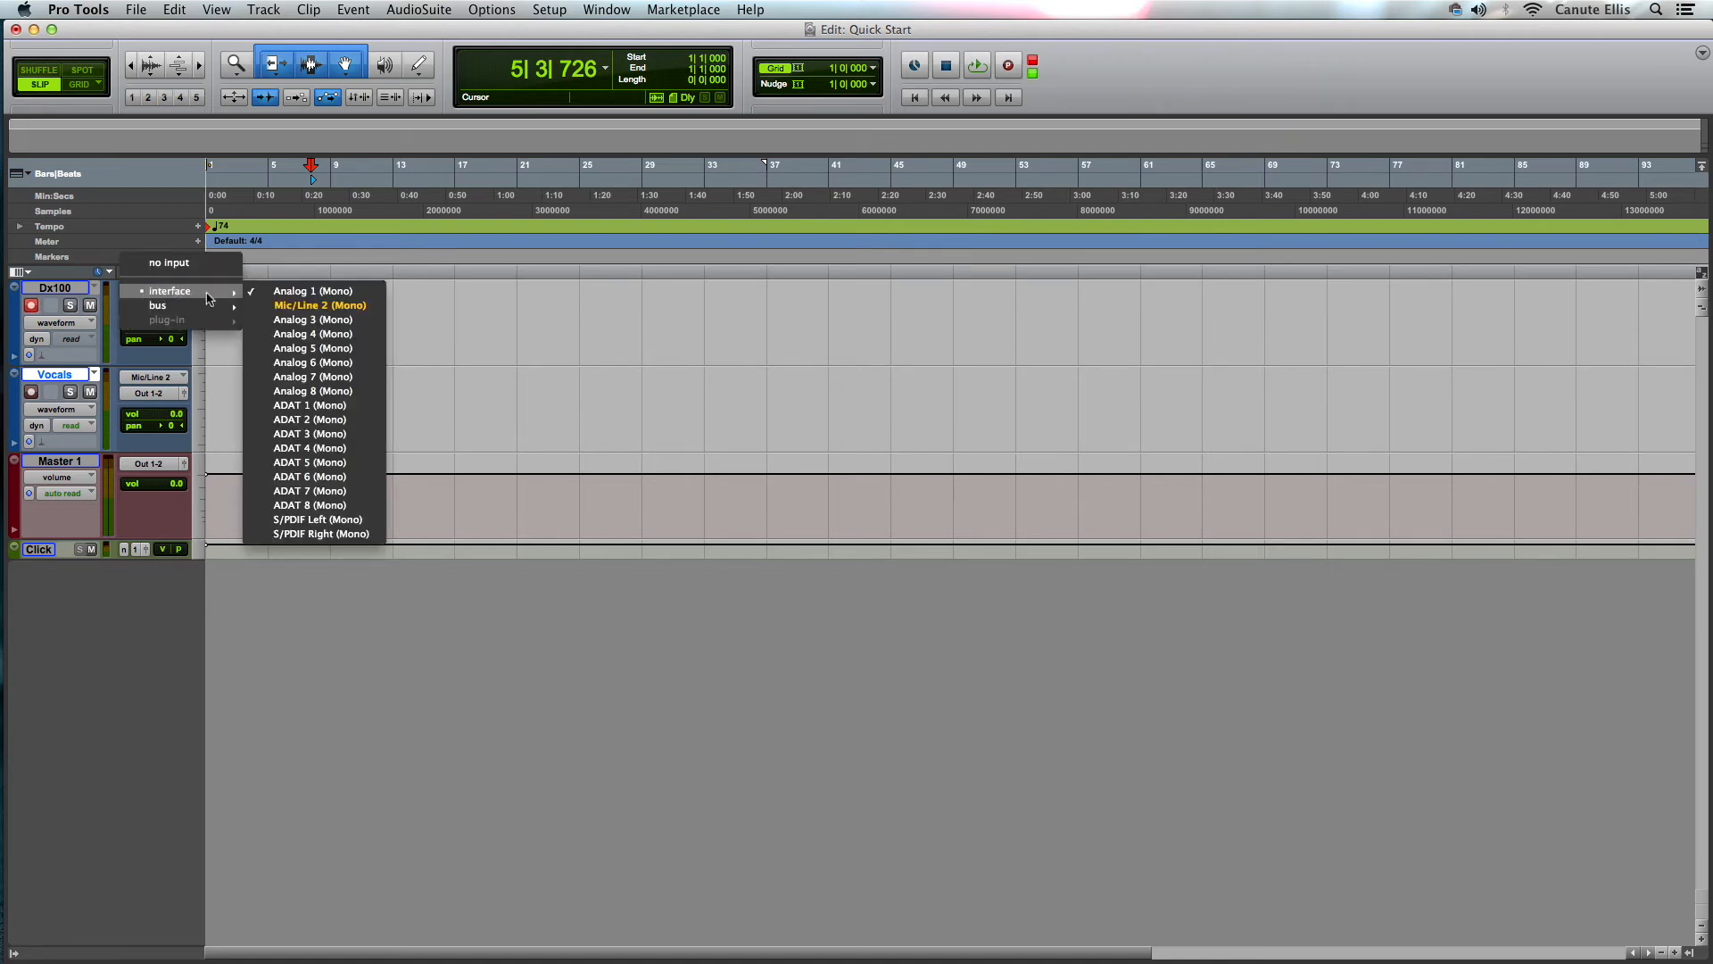
left_click(344, 307)
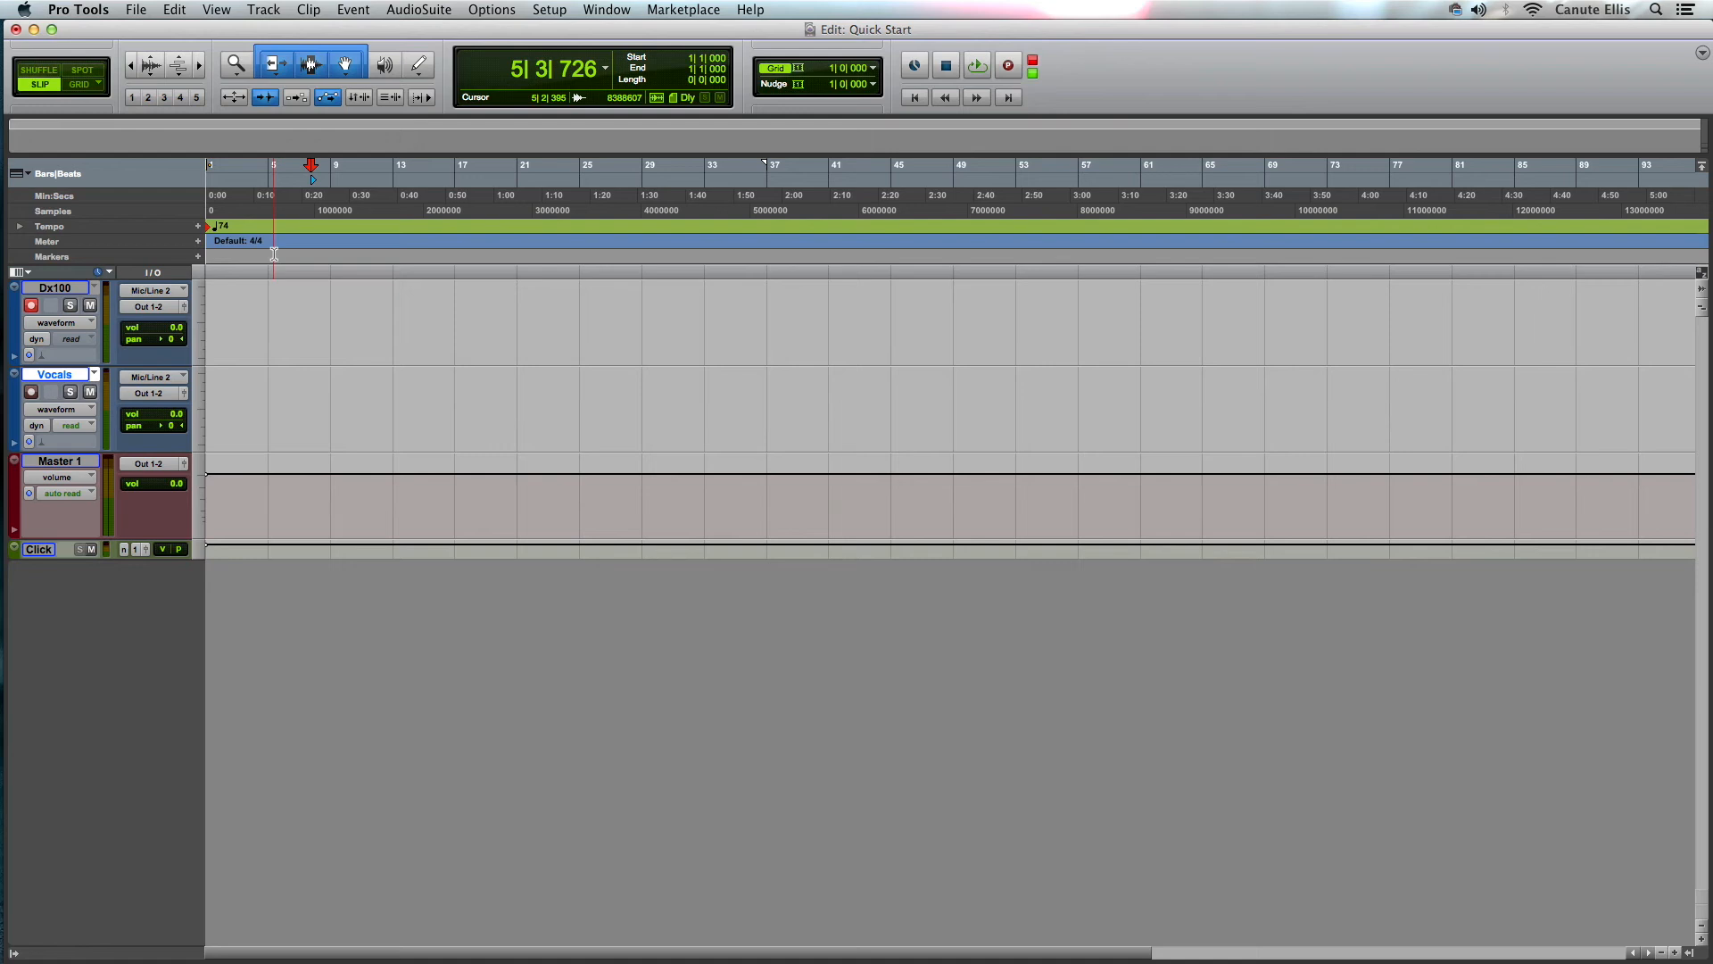
- Return to the session start and play back to hear the click, then stop
key("Return")
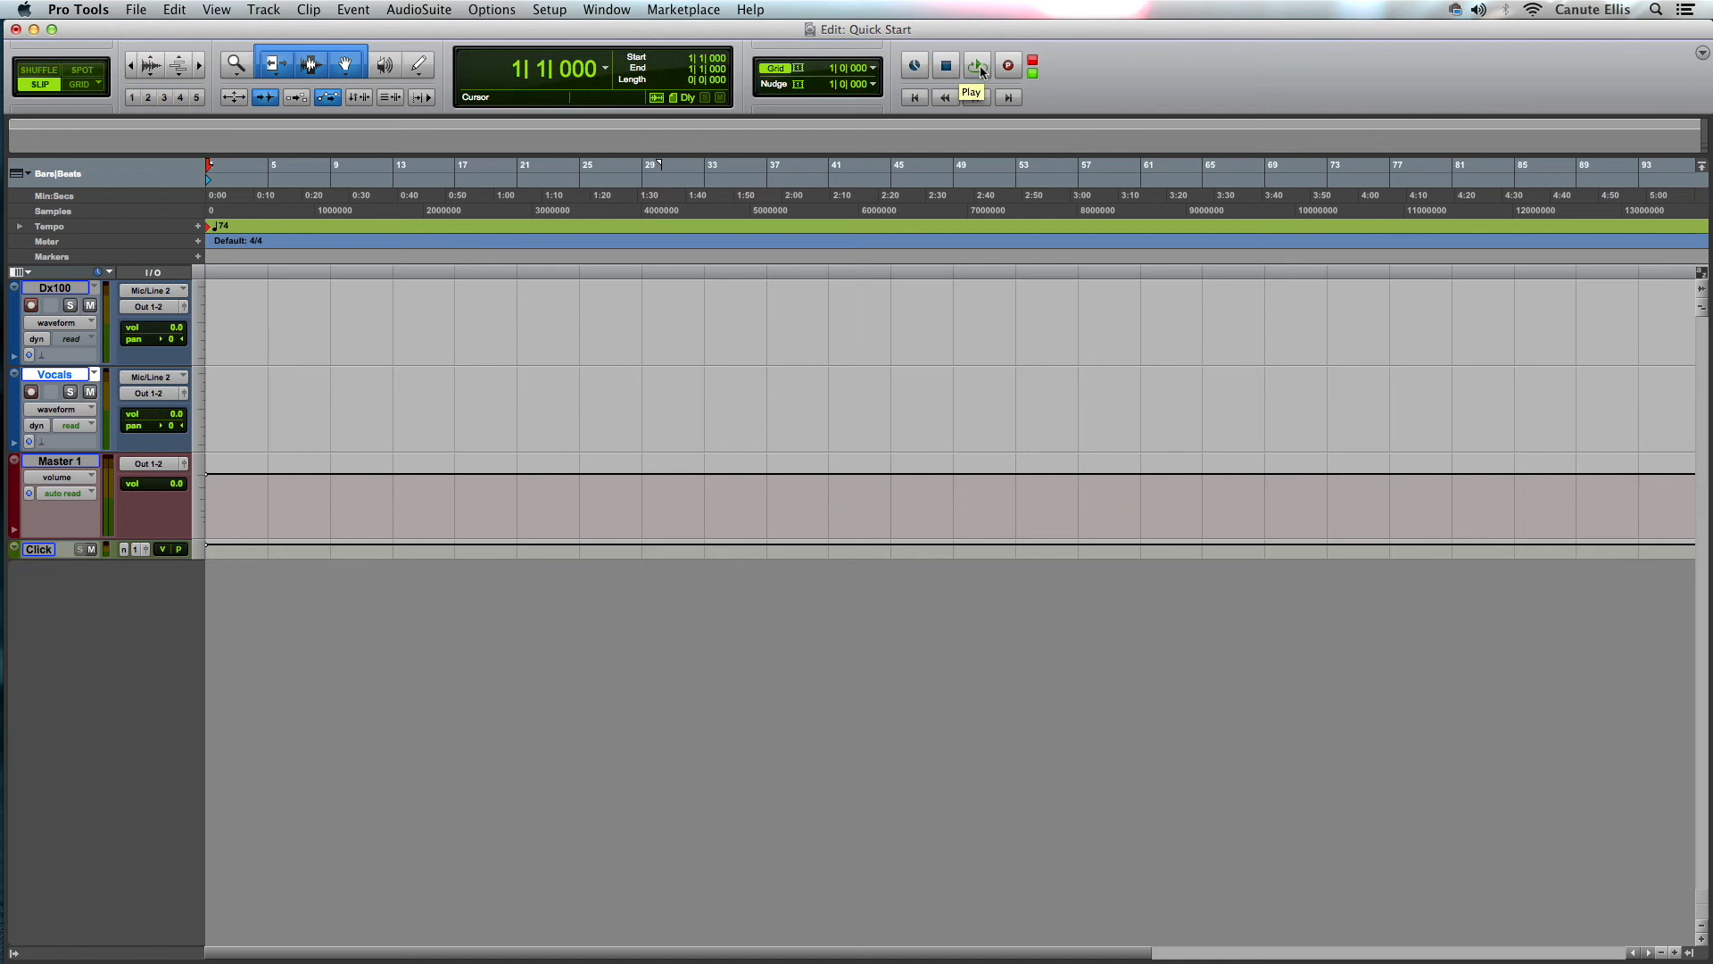
left_click(978, 66)
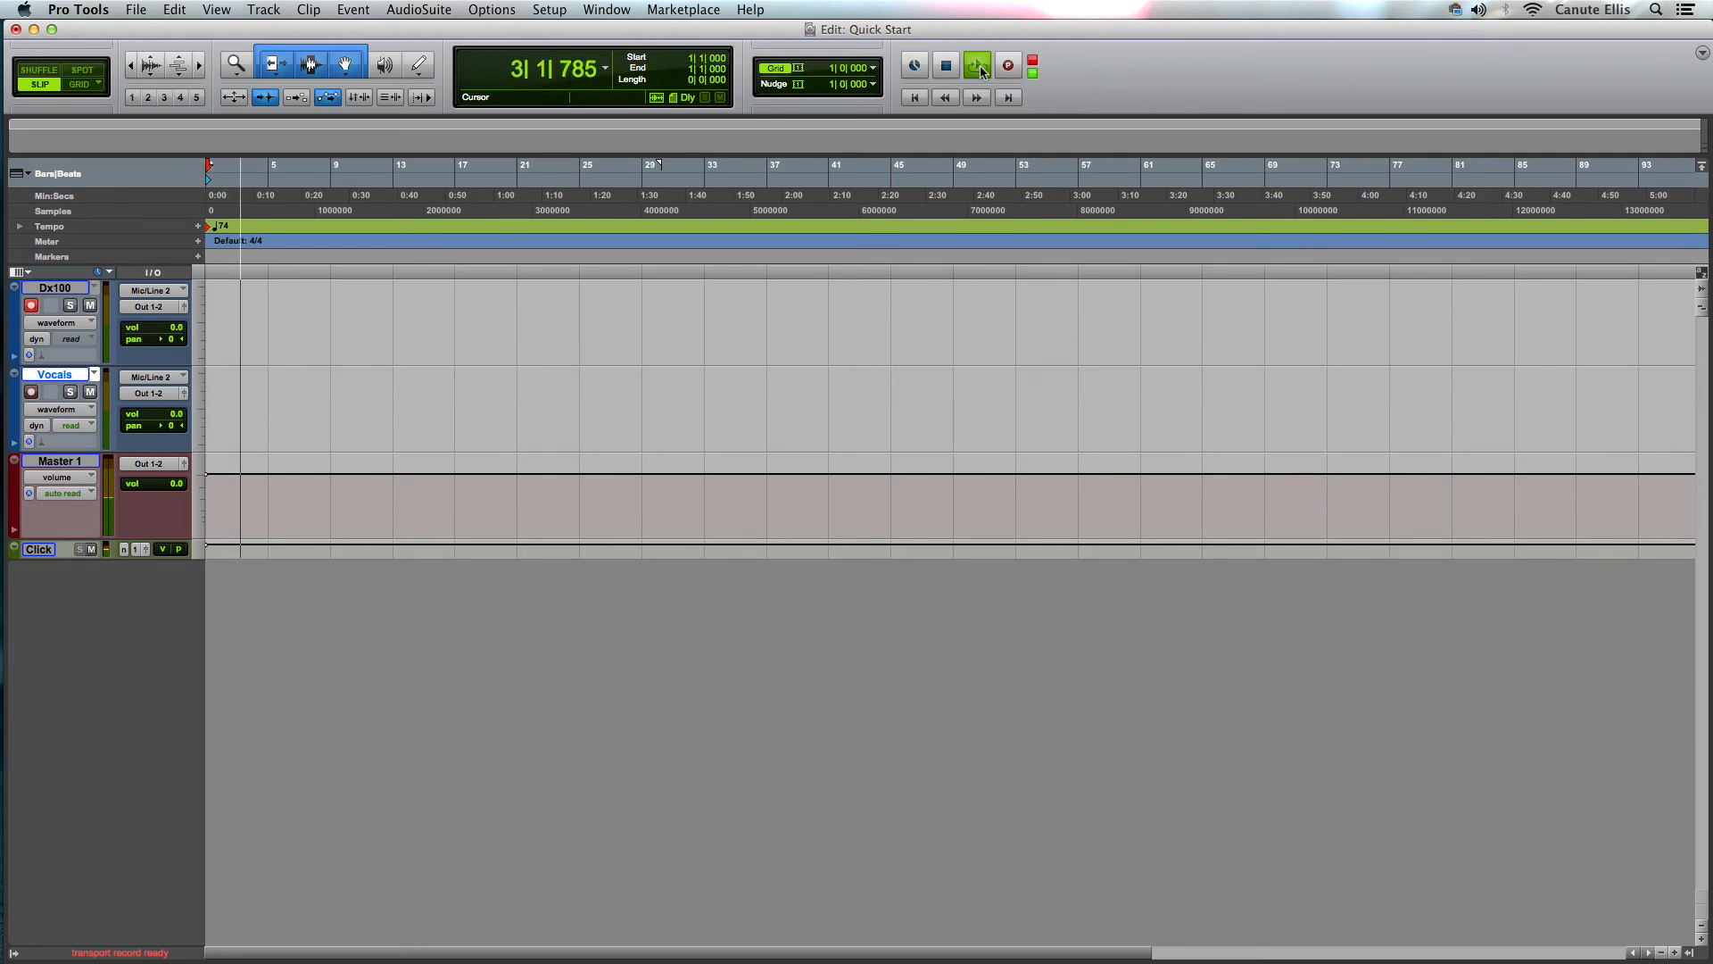
key("space")
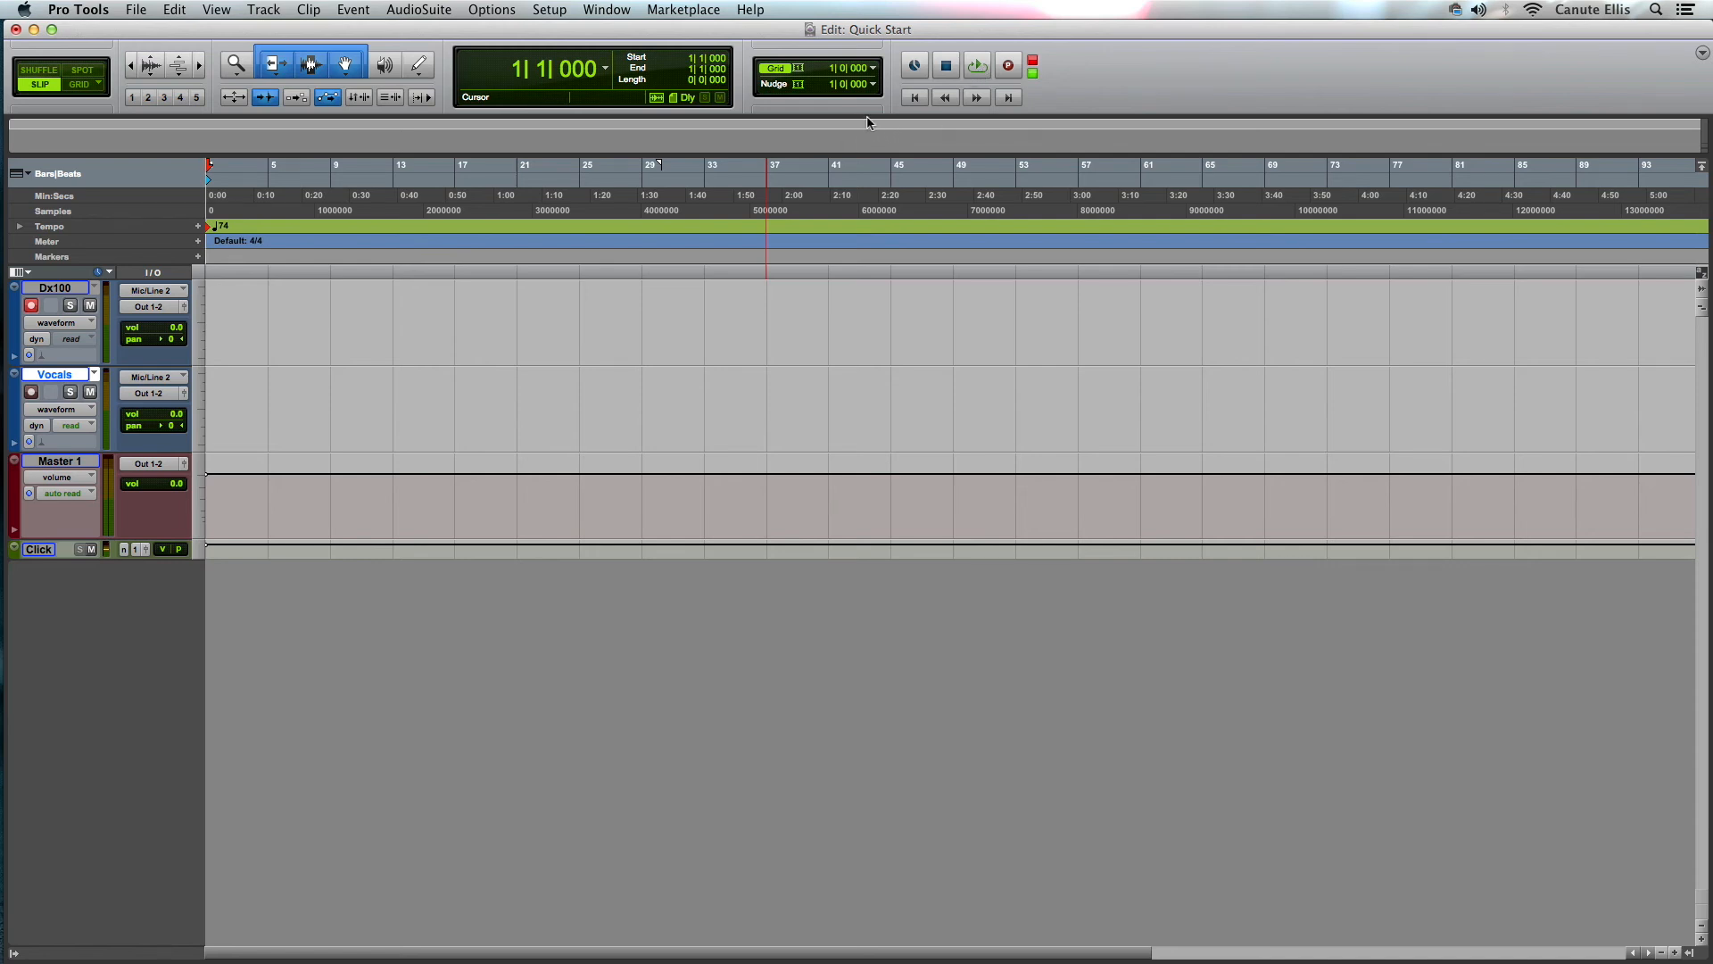
- Arm the transport and record a short take on the Dx100 track, then stop recording
left_click(1007, 68)
key("space")
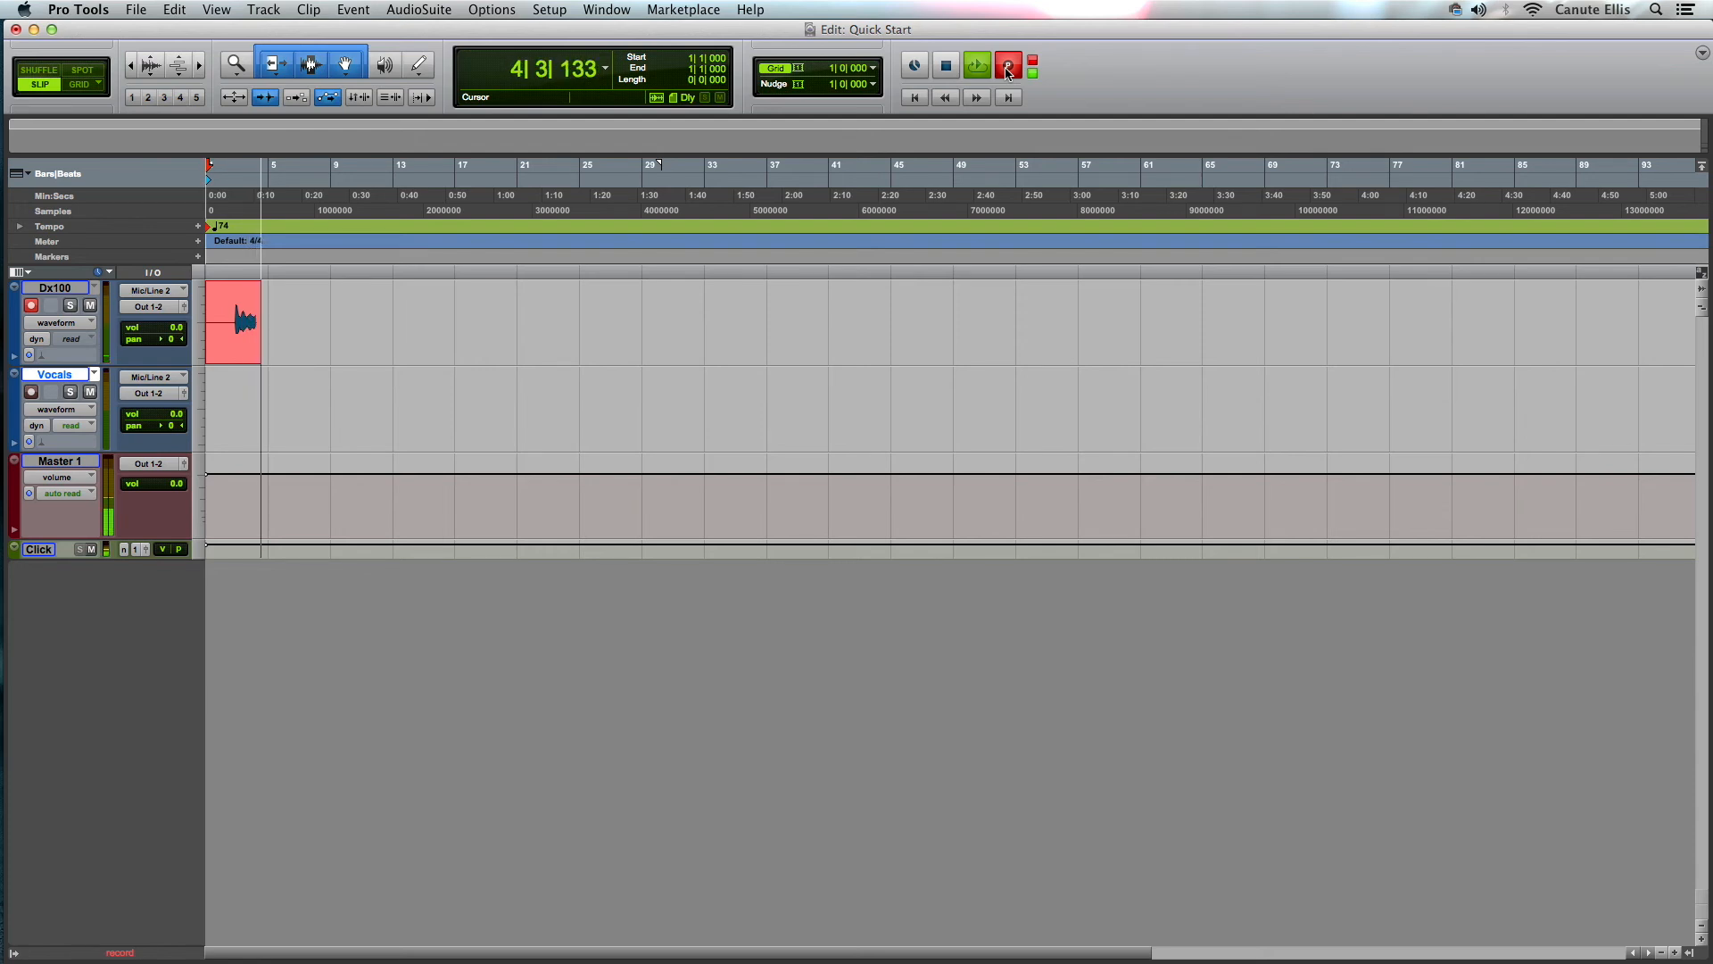
key("space")
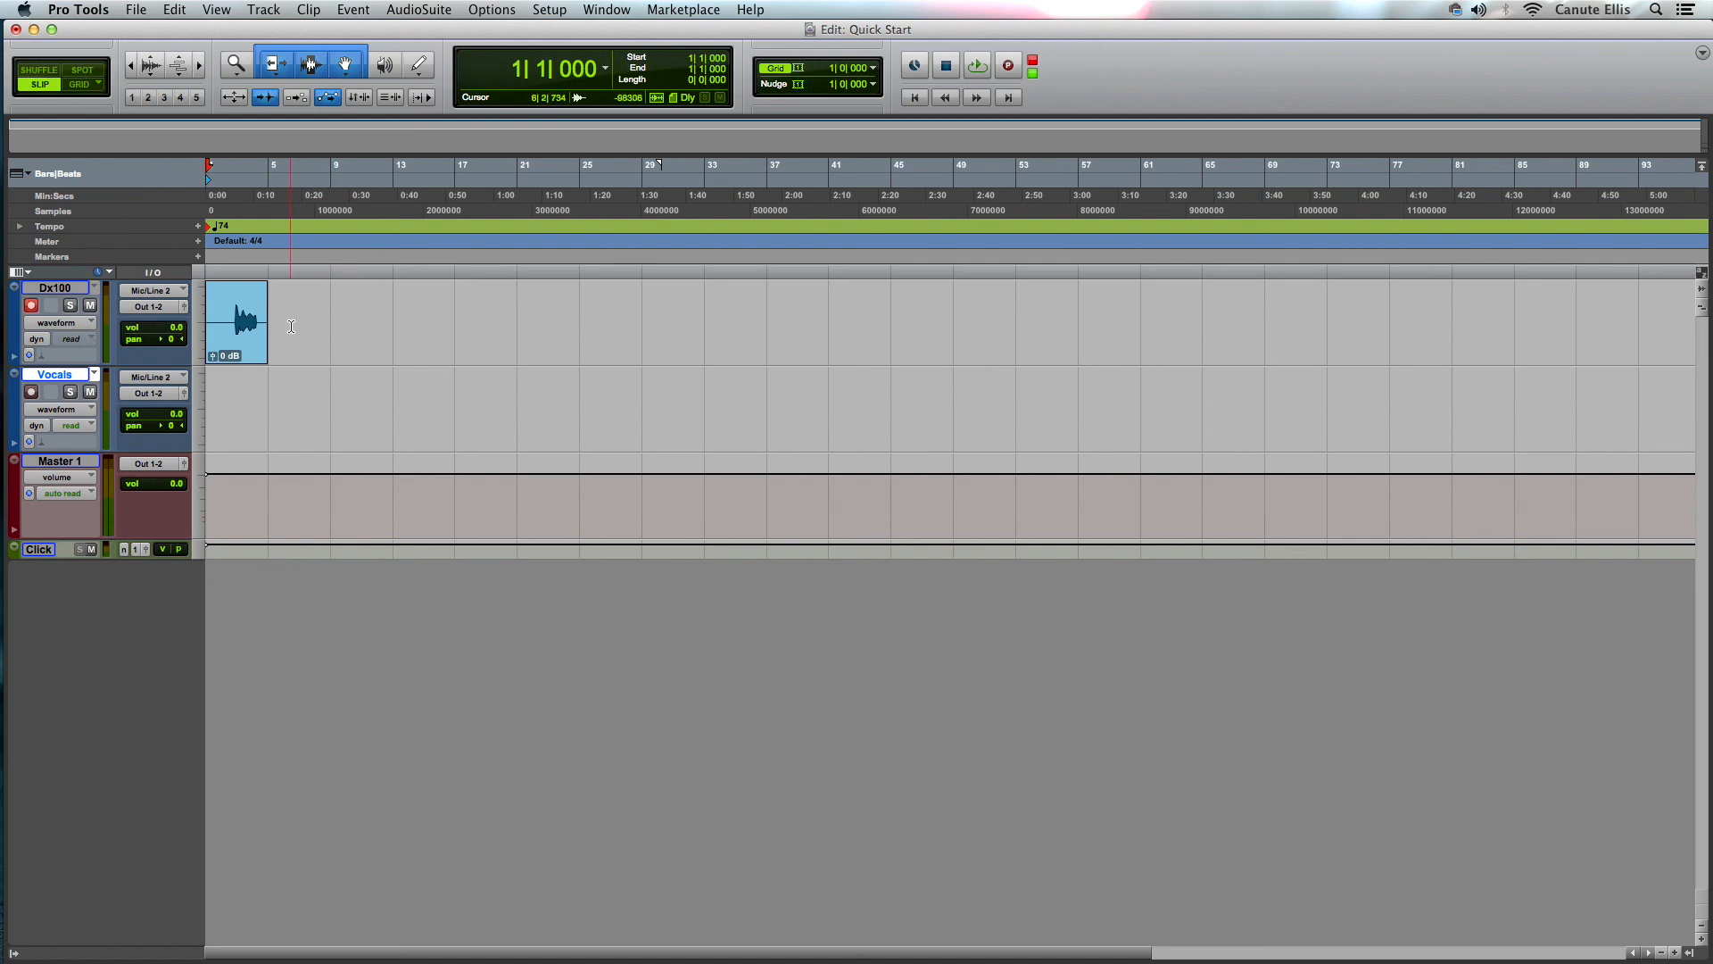
- Select a range on the Dx100 track after the clip and review the grid value options
left_click_drag(287, 304, 329, 323)
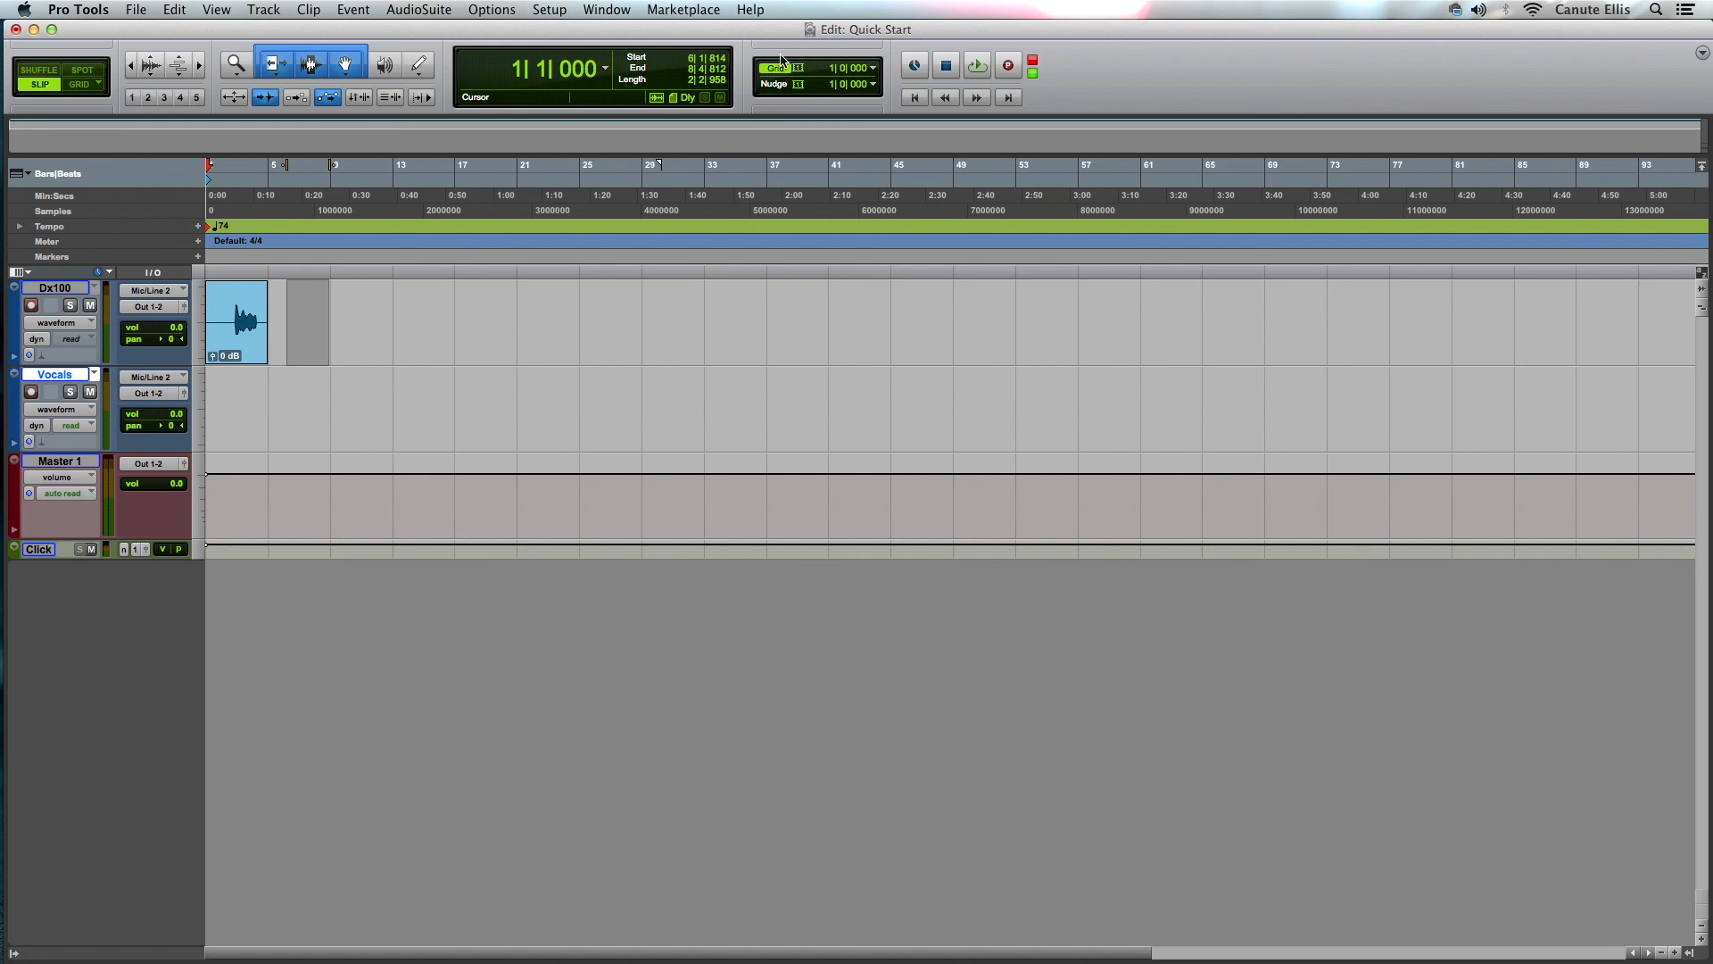
left_click(862, 68)
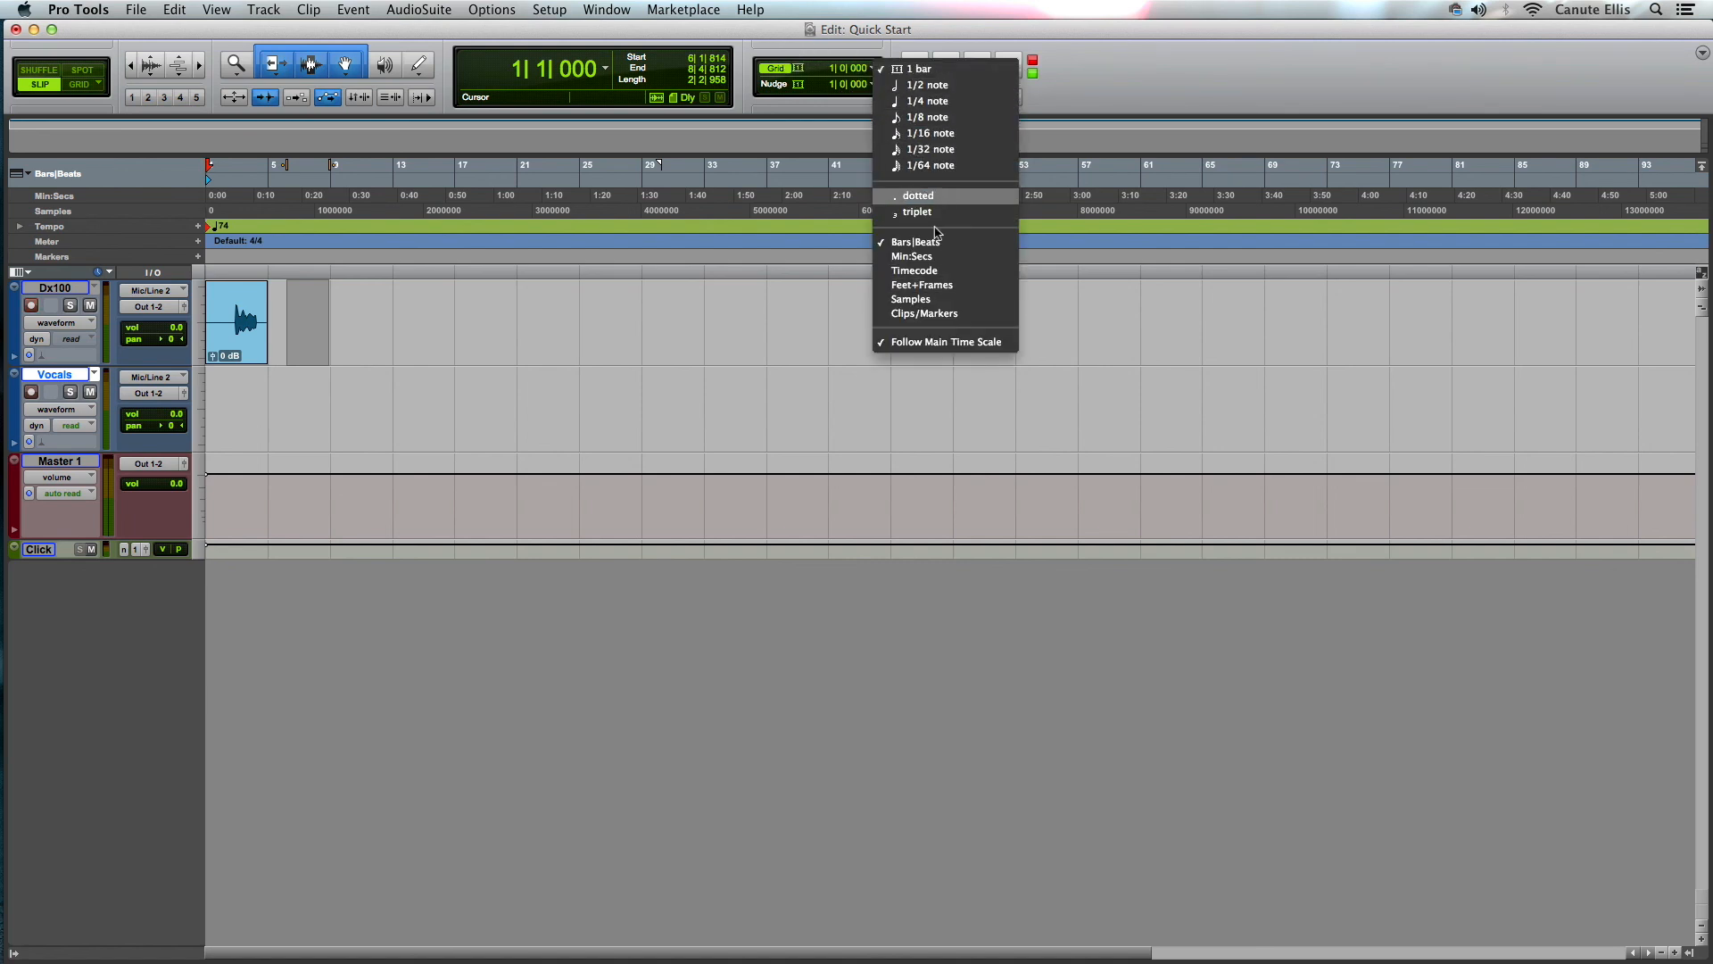
left_click(1159, 89)
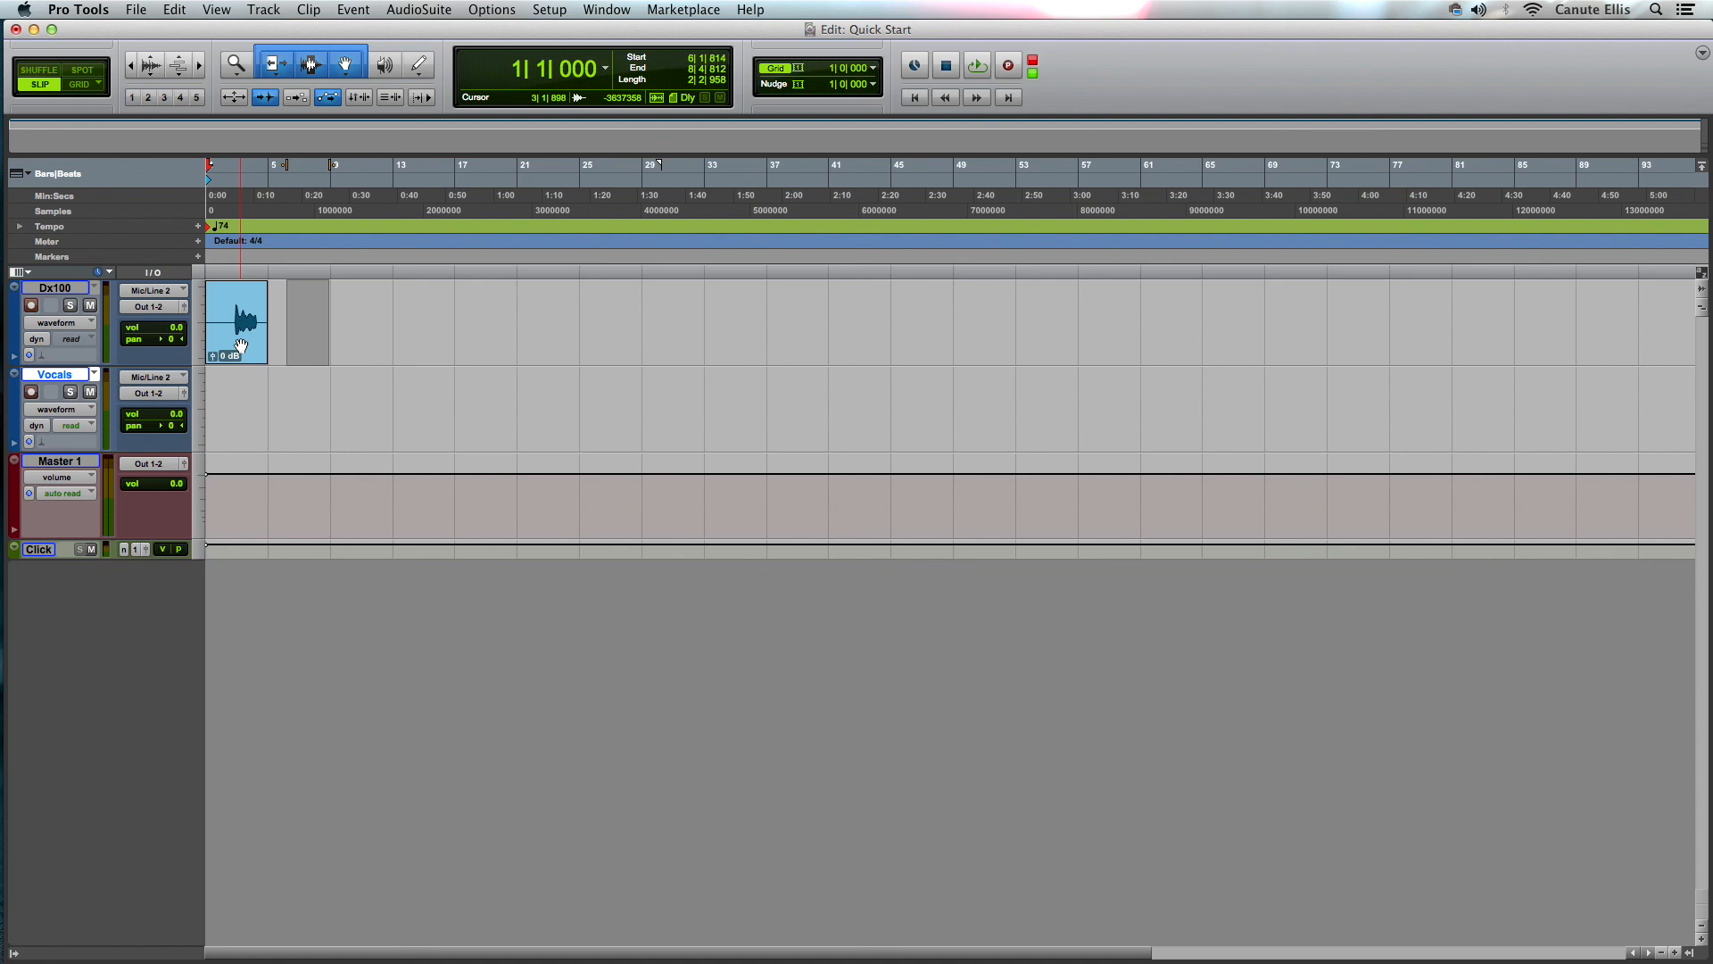
- Take the Dx100 track out of record enable and toggle its solo on and off
left_click(32, 306)
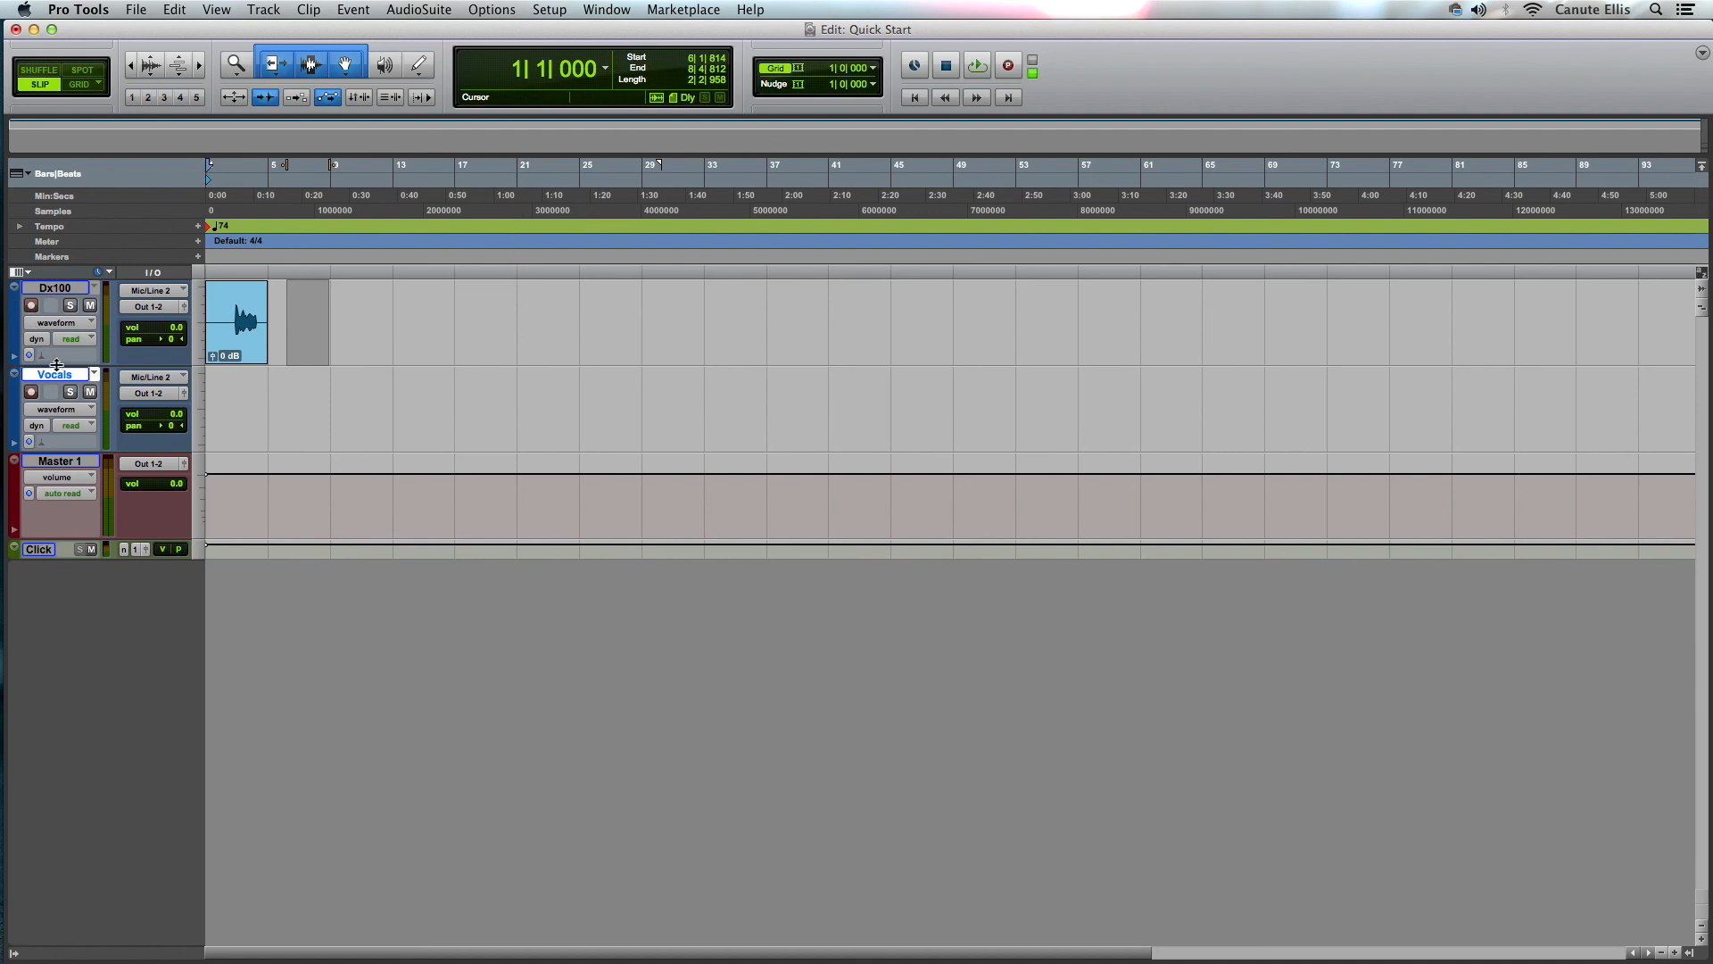
left_click(70, 306)
left_click(71, 306)
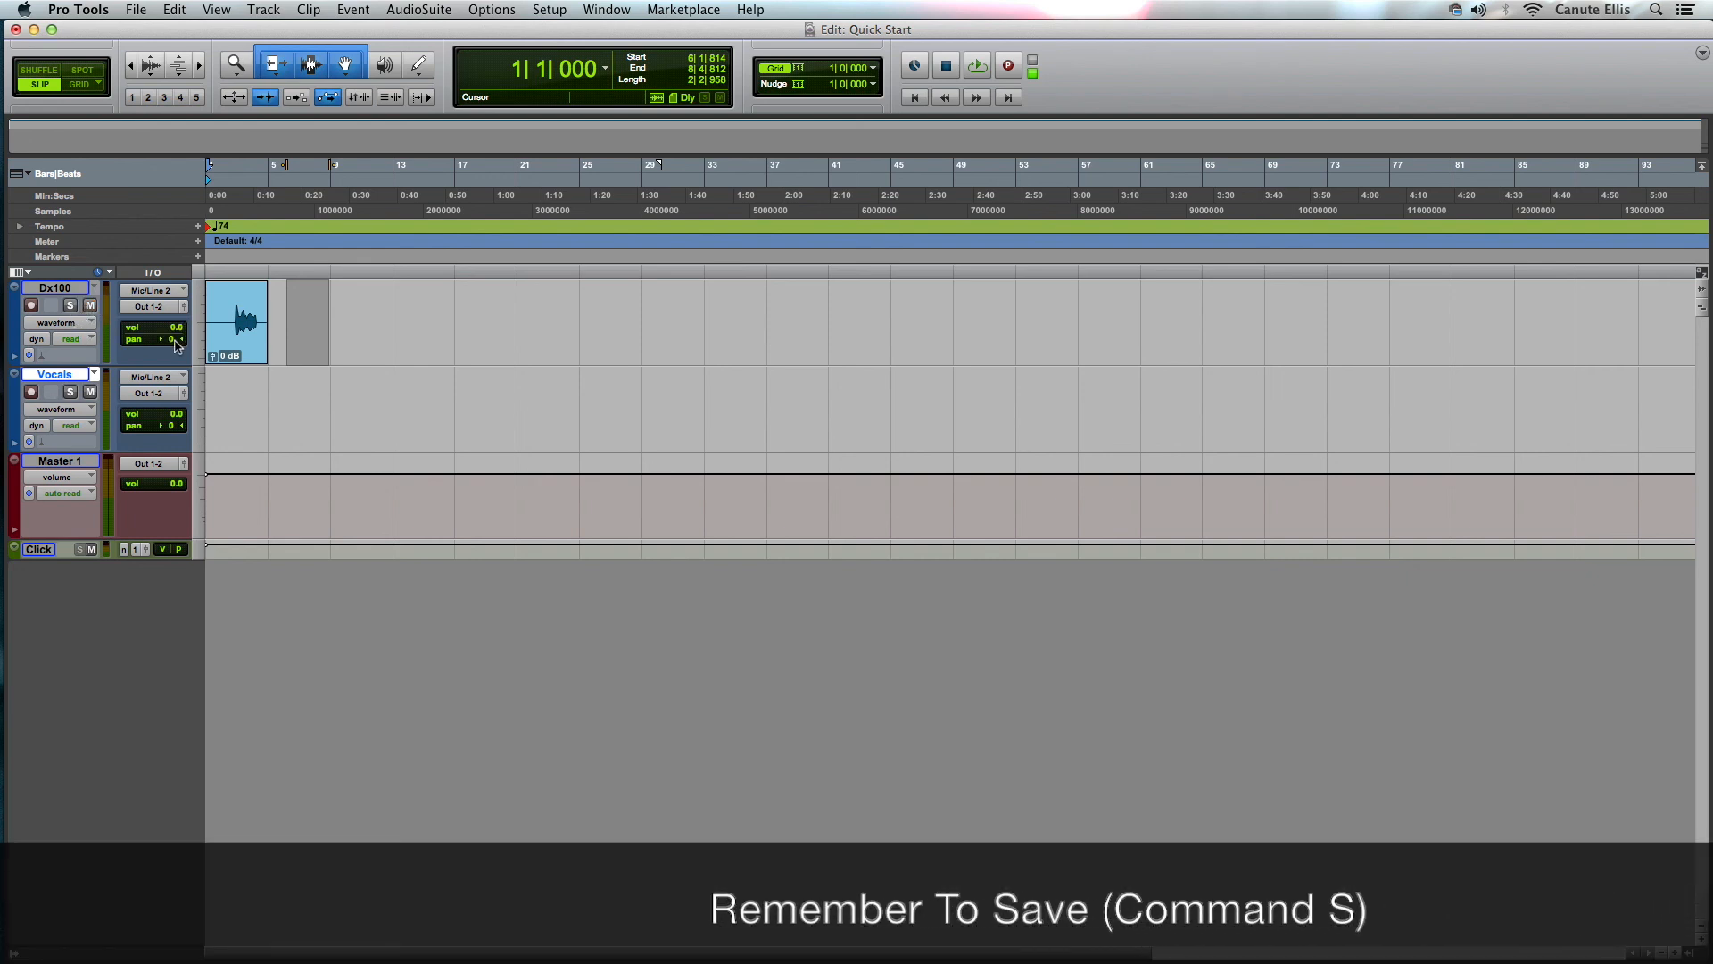
- Switch to the Mix window and back to the Edit window
key("super+equal")
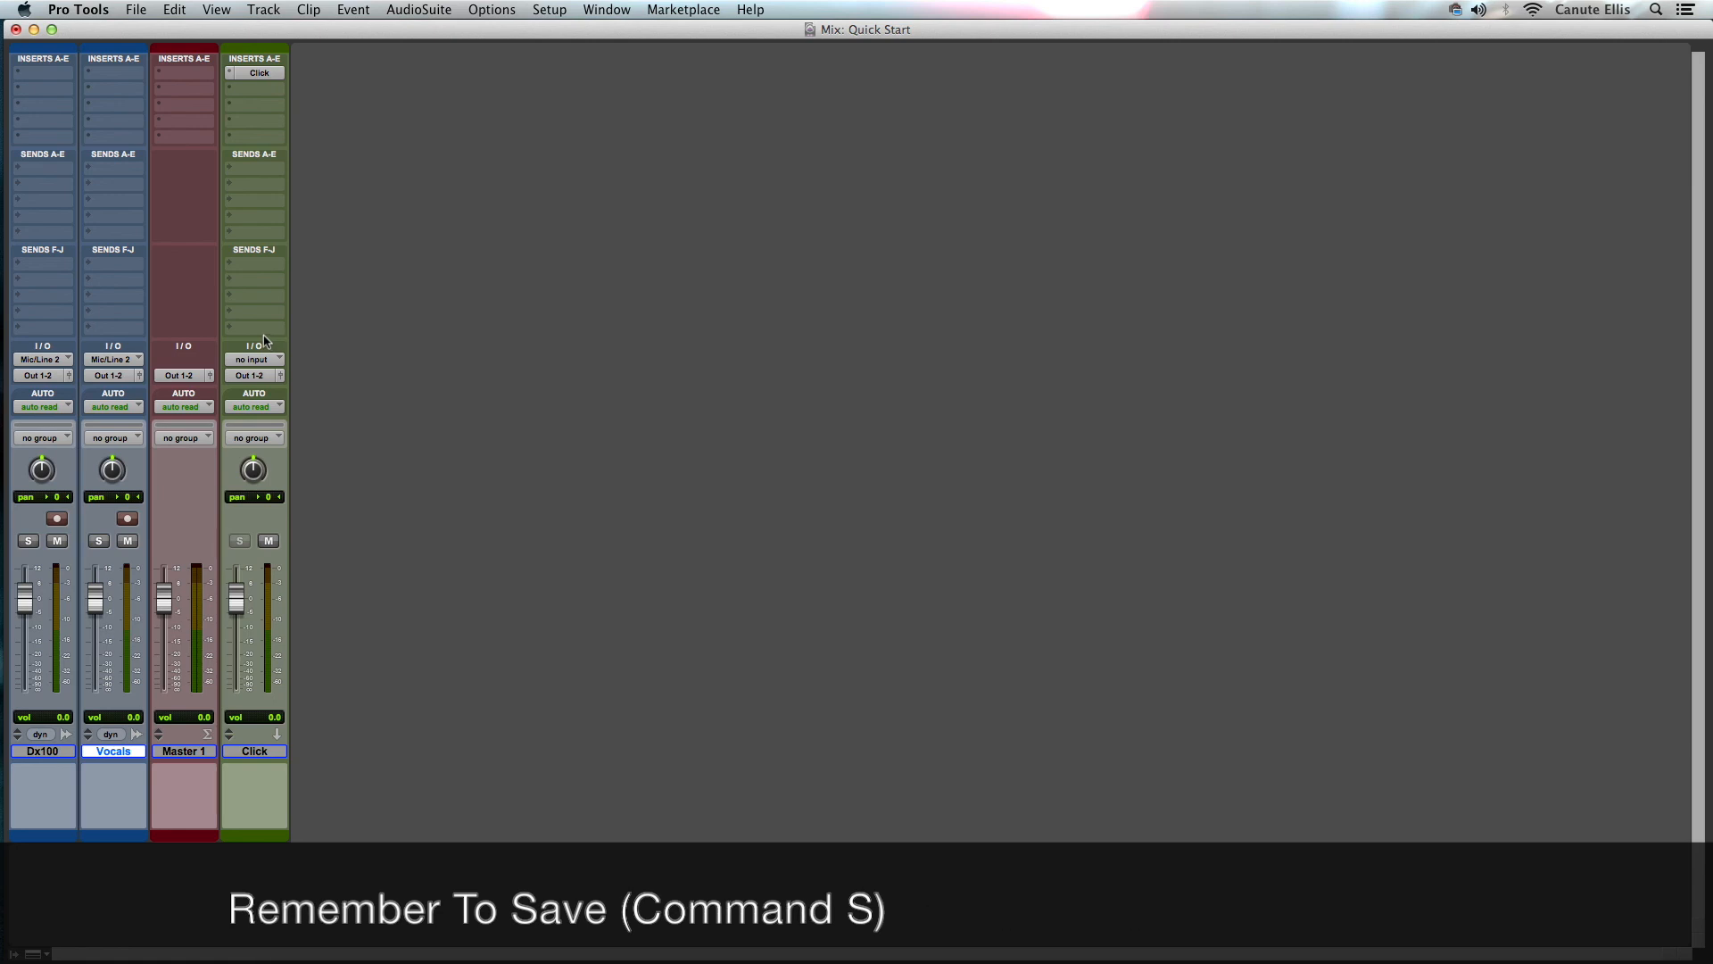
key("super+equal")
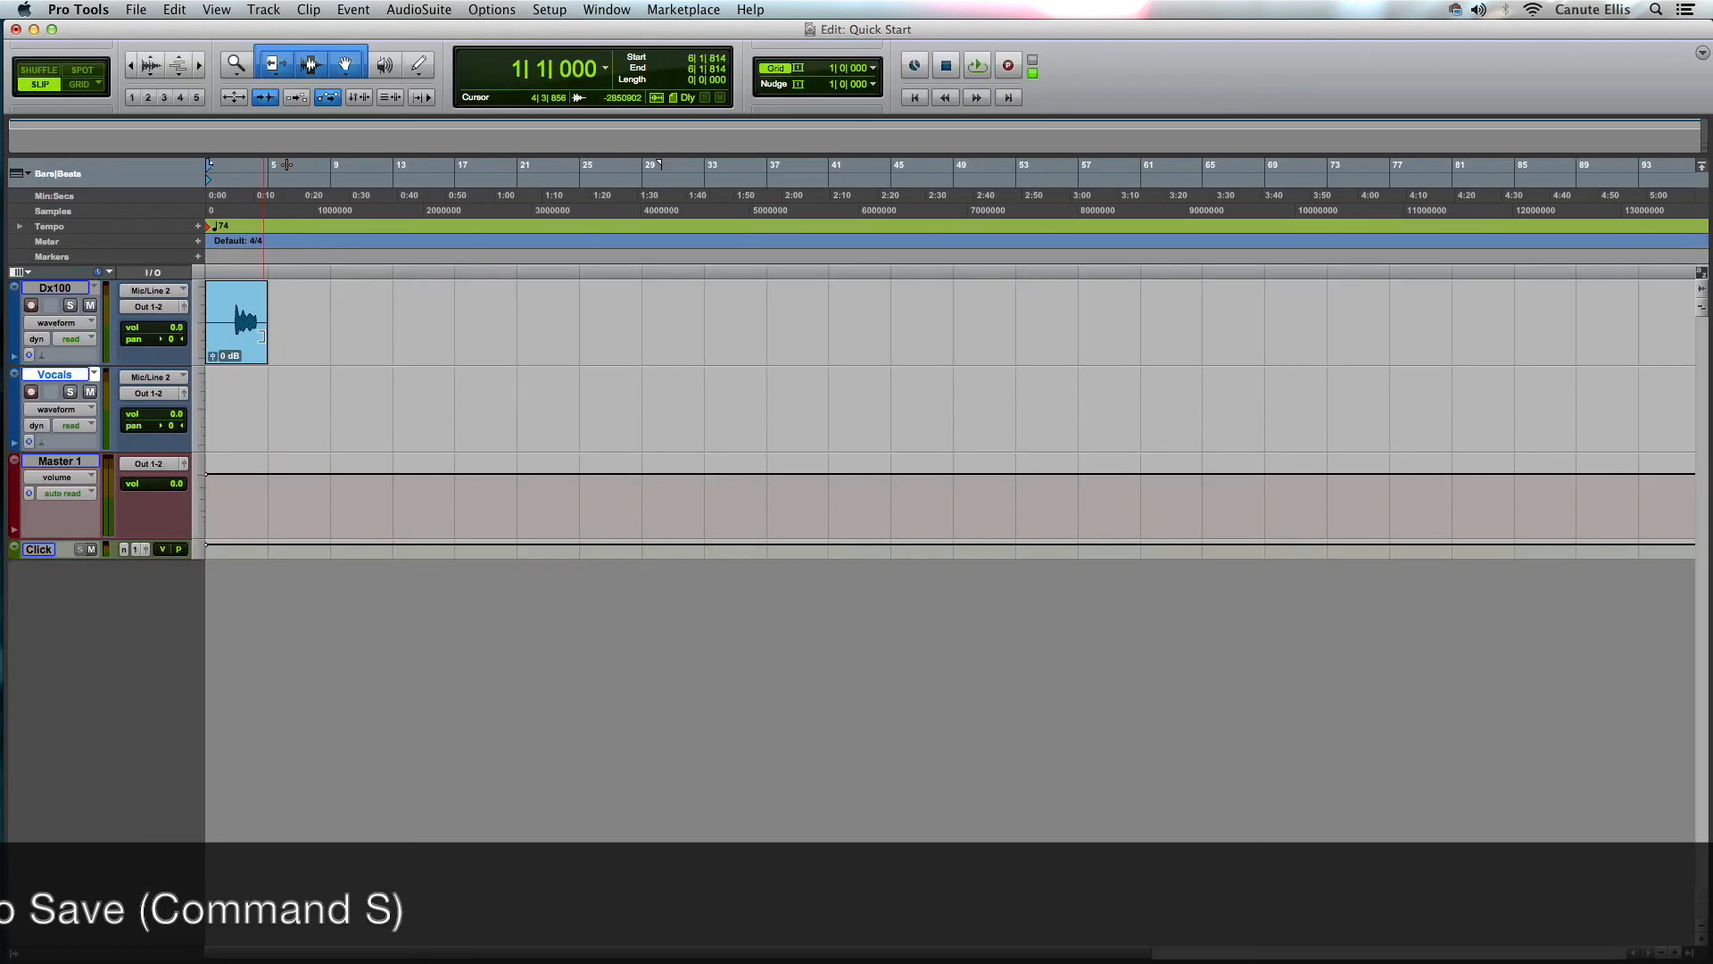